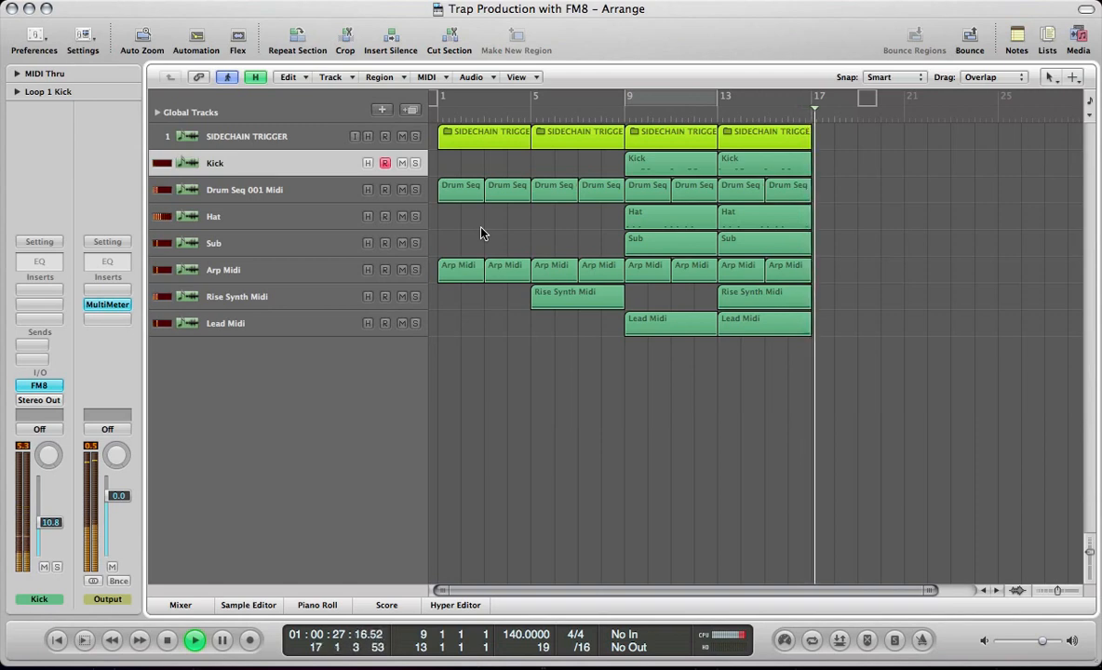
# Step: Review the channel strips and levels of all tracks in the mixer
pyautogui.click(238, 167)
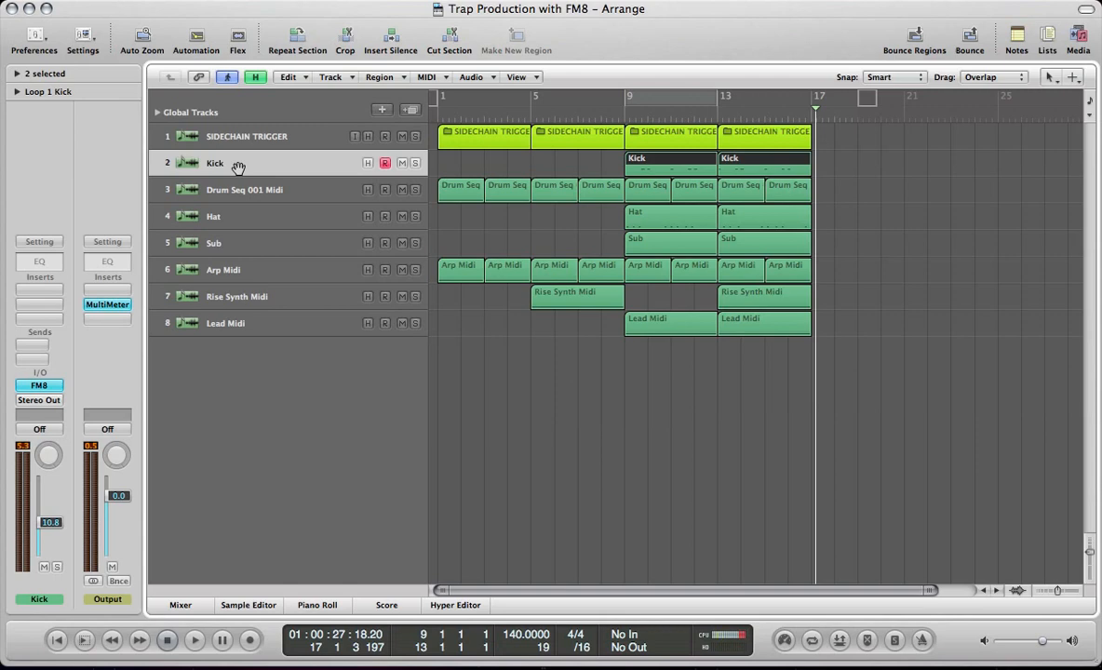
pyautogui.press('x')
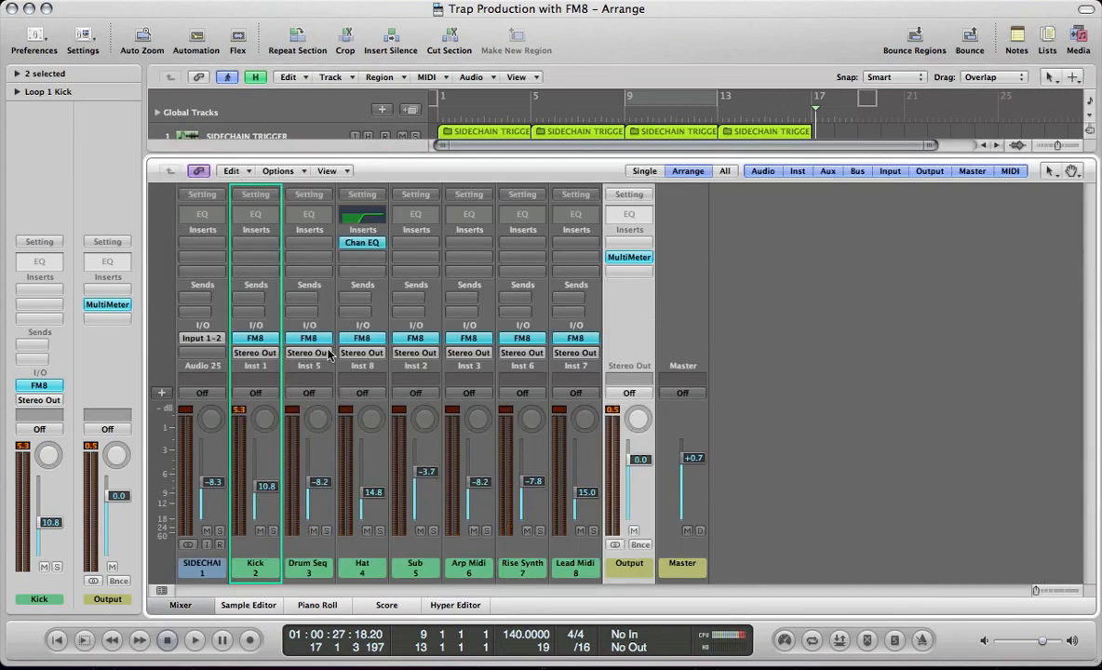
pyautogui.press('x')
pyautogui.click(532, 249)
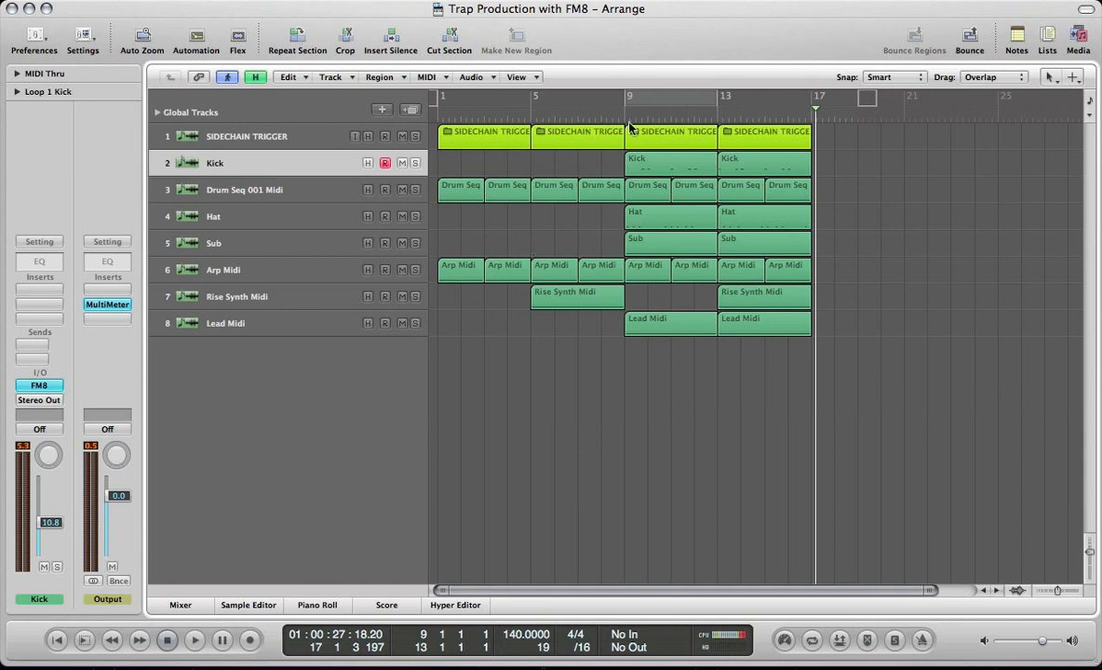
# Step: Turn on cycle mode for bars 9 to 13 and play that section while checking the track levels in the mixer
pyautogui.click(648, 100)
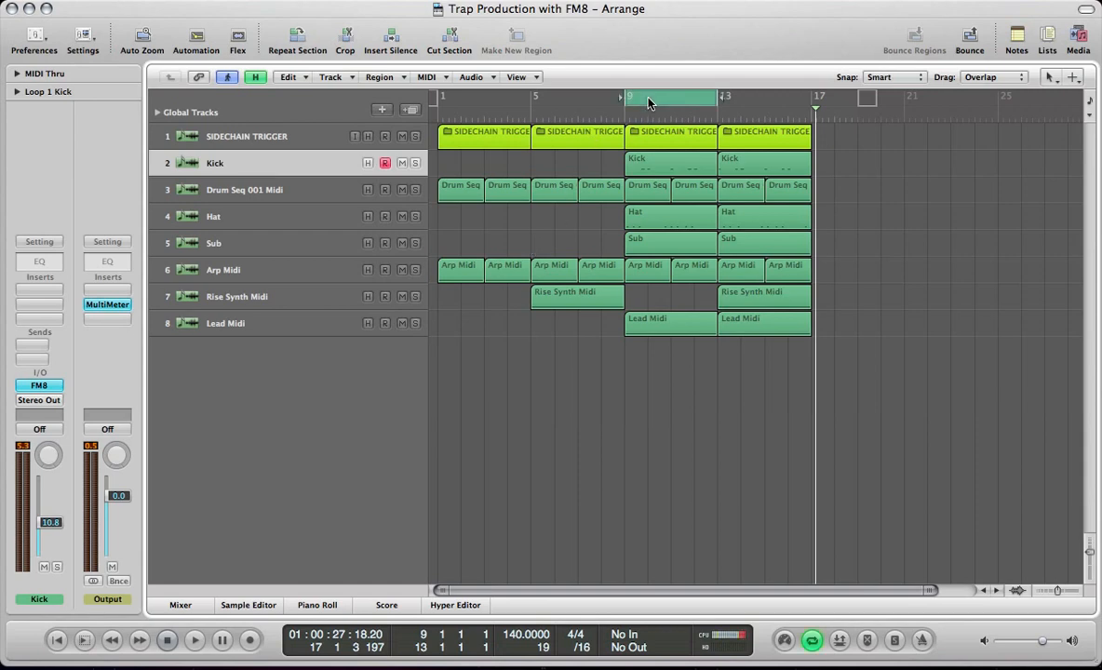
pyautogui.press('space')
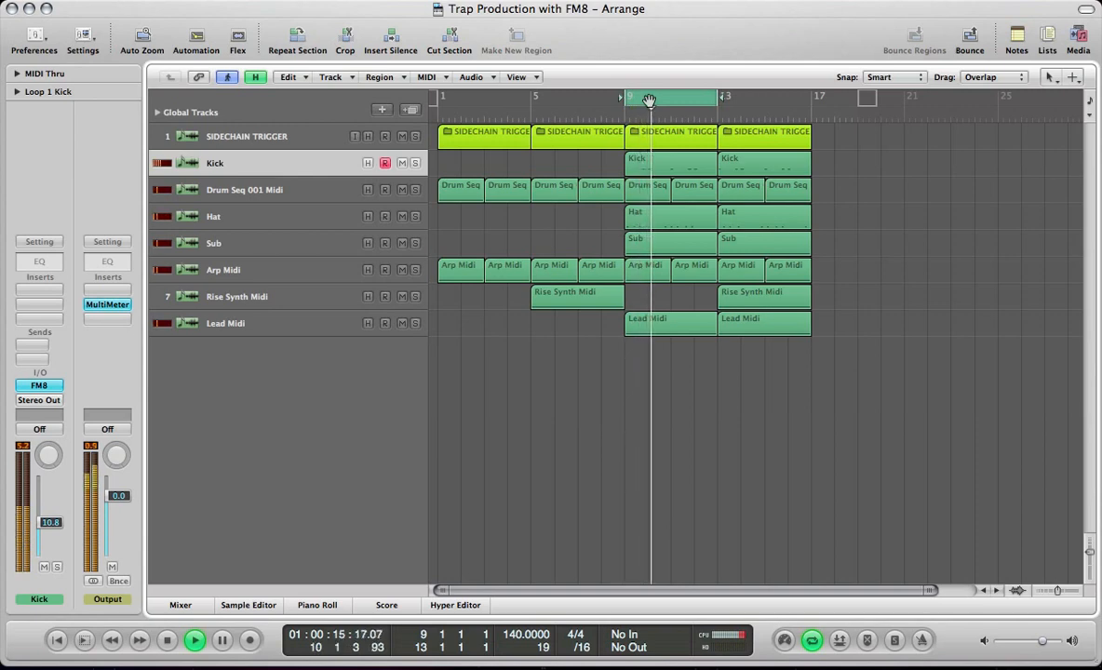
pyautogui.press('x')
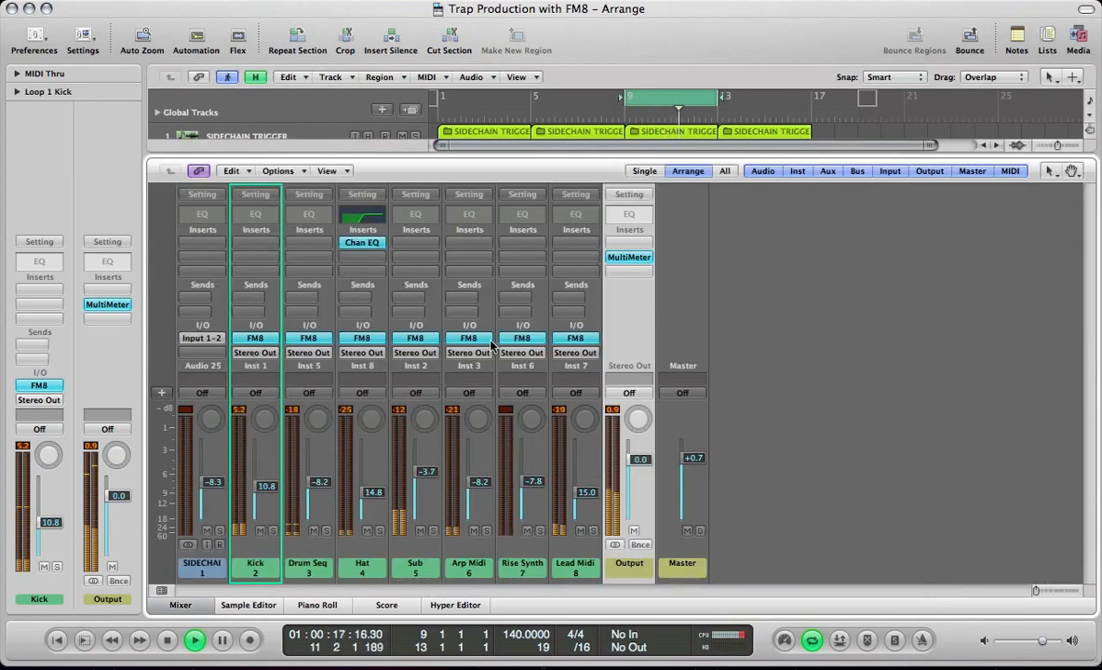
pyautogui.press('x')
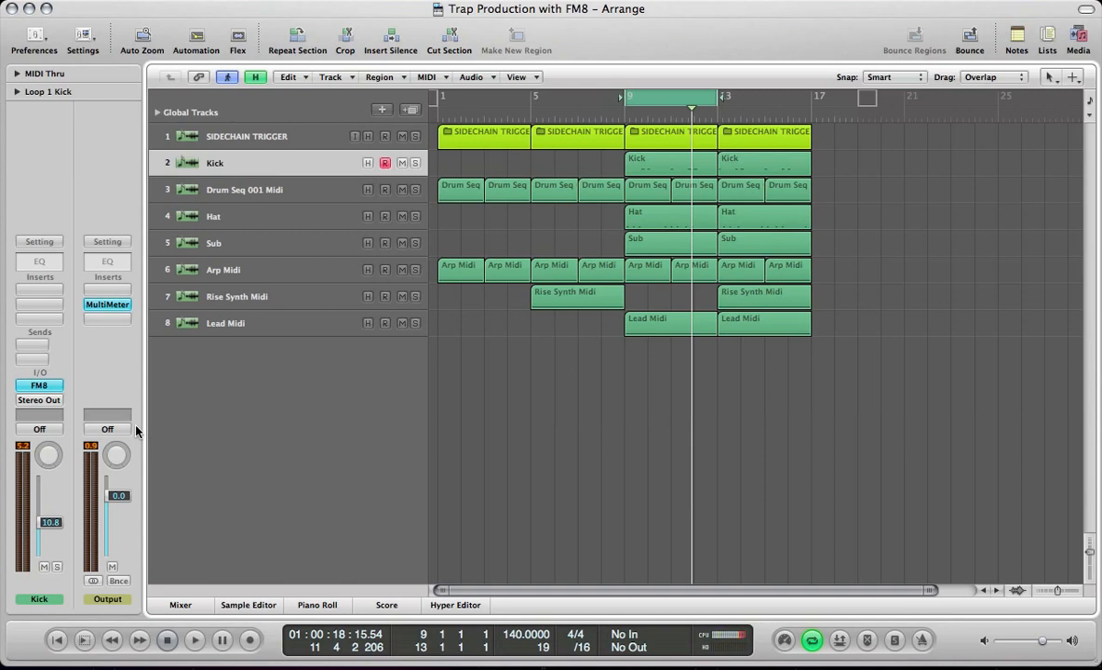
pyautogui.press('x')
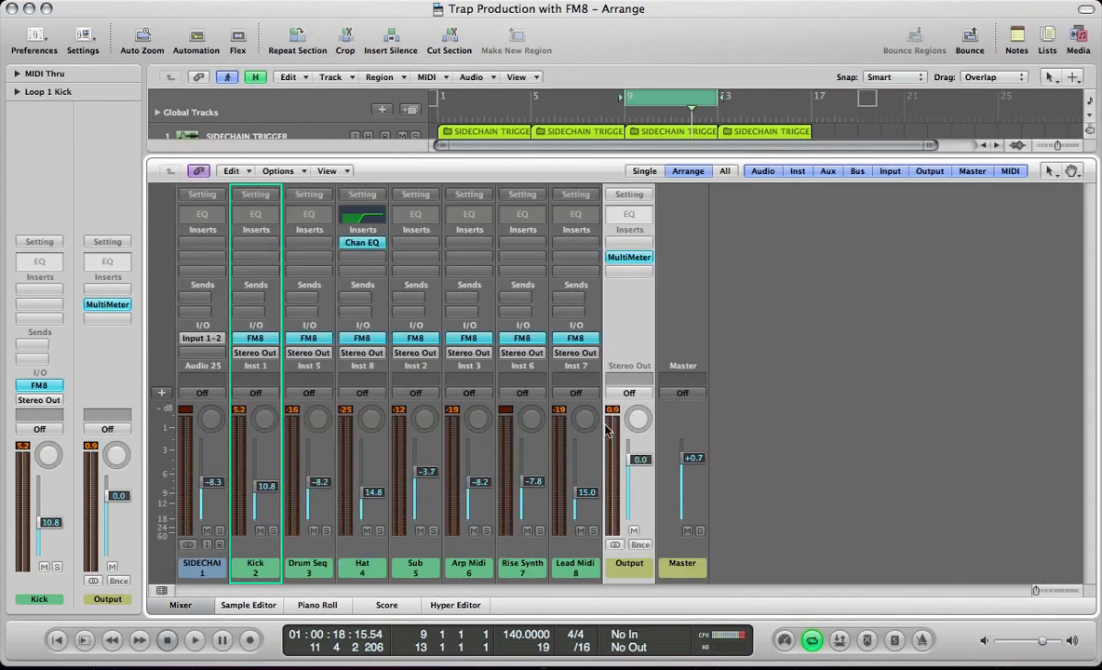
pyautogui.press('x')
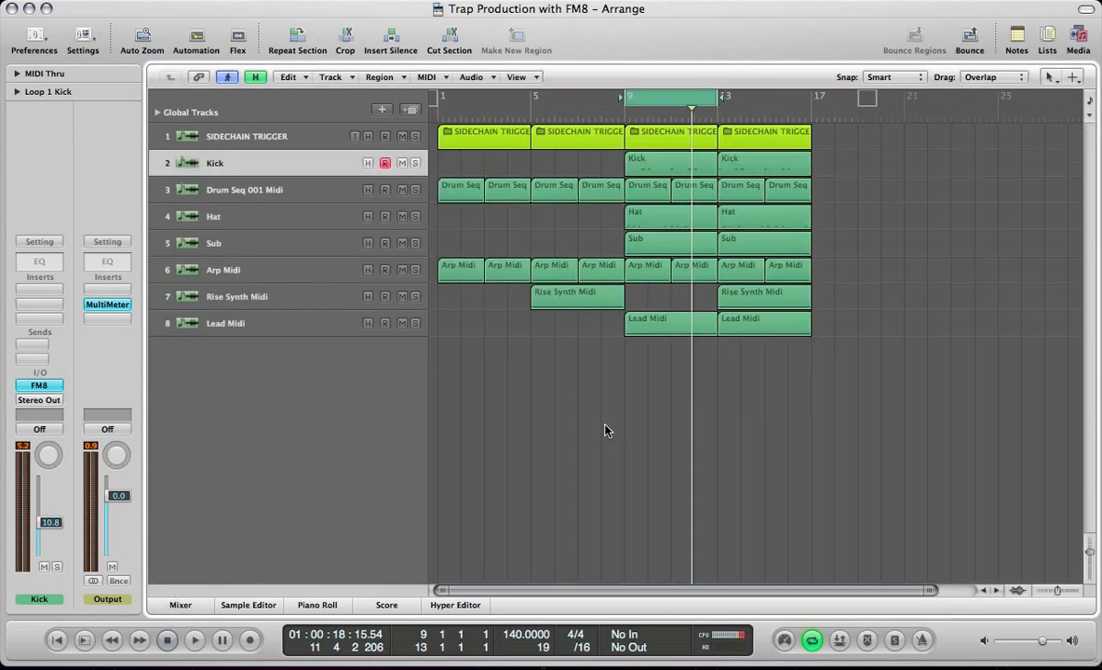
# Step: Turn on solo mode and play the Kick, Drum Seq 001 Midi and Hat tracks in turn, ending with Kick selected
pyautogui.click(279, 160)
pyautogui.press('s')
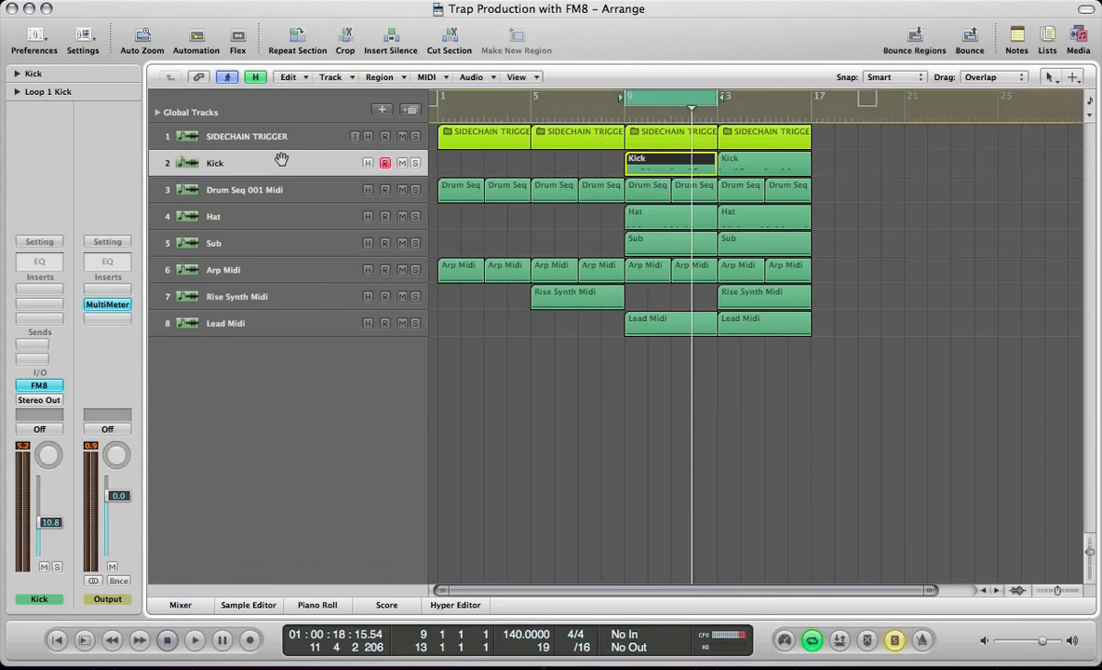
pyautogui.press('space')
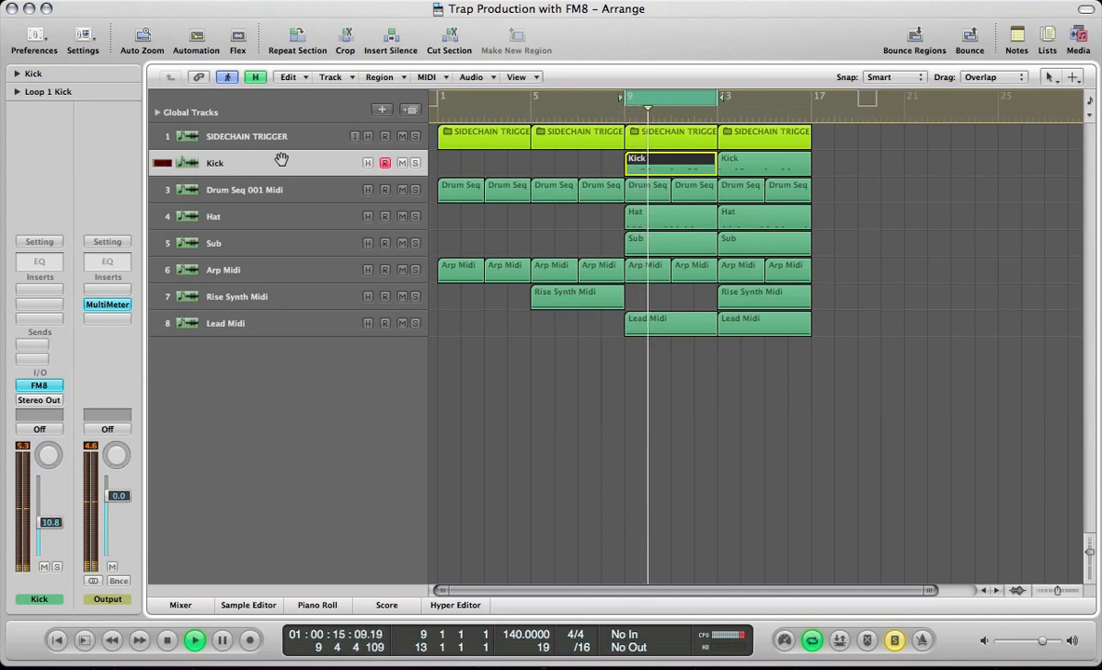
pyautogui.press('Down')
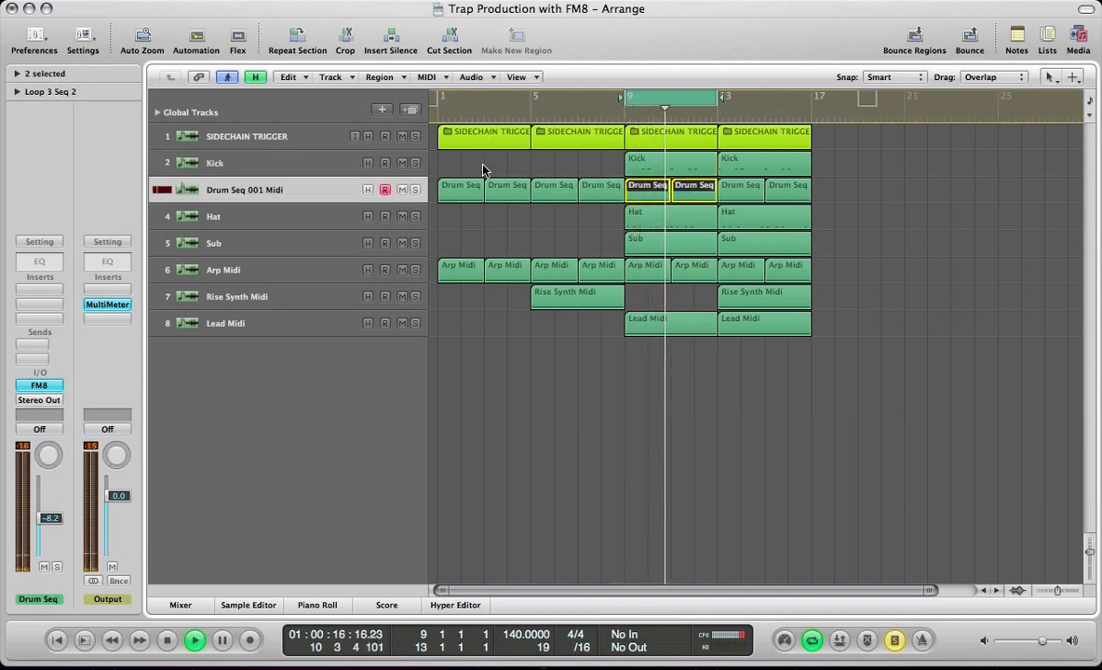
pyautogui.click(245, 214)
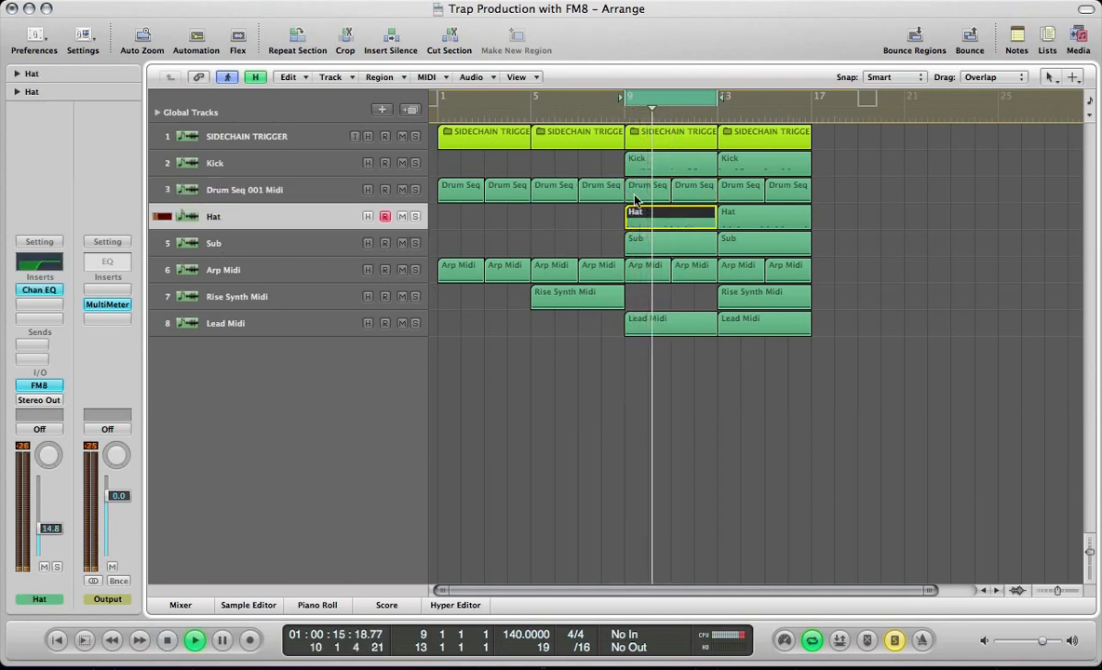
pyautogui.click(239, 176)
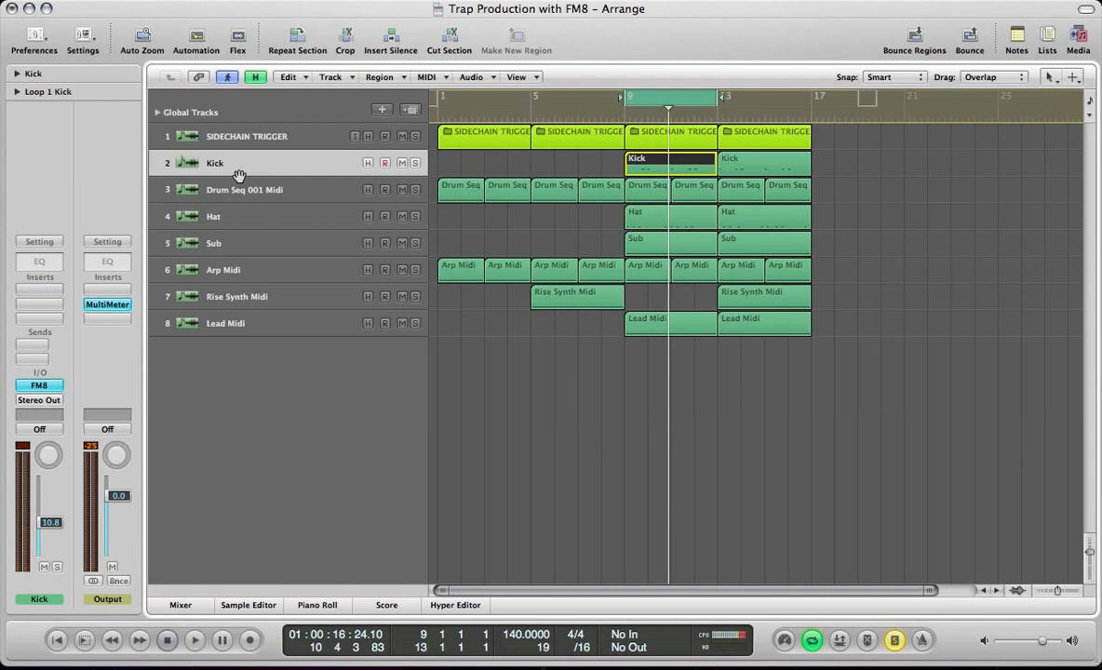
# Step: Open the Kick track's FM8 instrument and start a new sound
pyautogui.click(39, 385)
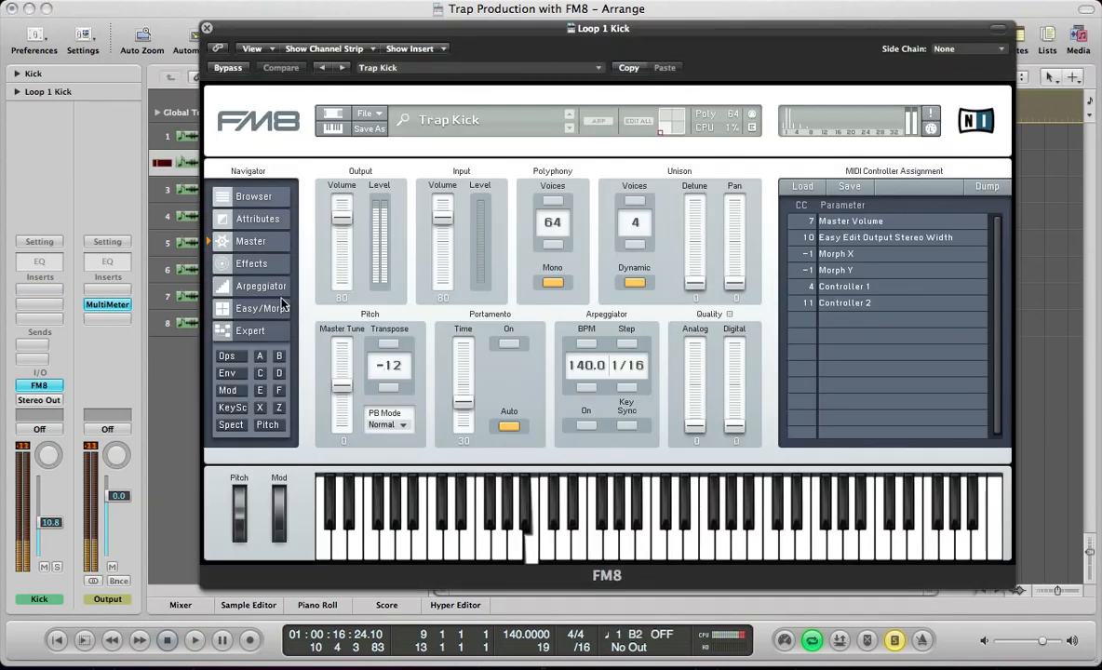
pyautogui.click(366, 114)
pyautogui.click(368, 115)
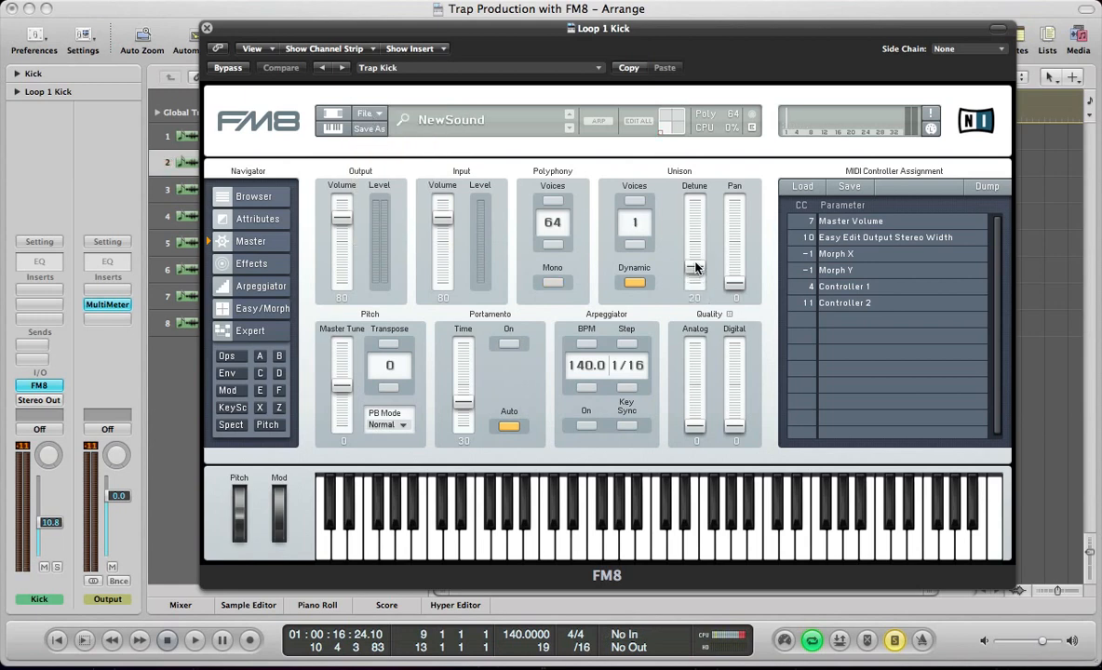
# Step: In the new sound's master settings, set unison detune to 0 and unison voices to 4, and enable Mono
pyautogui.moveTo(695, 279); pyautogui.dragTo(696, 368)
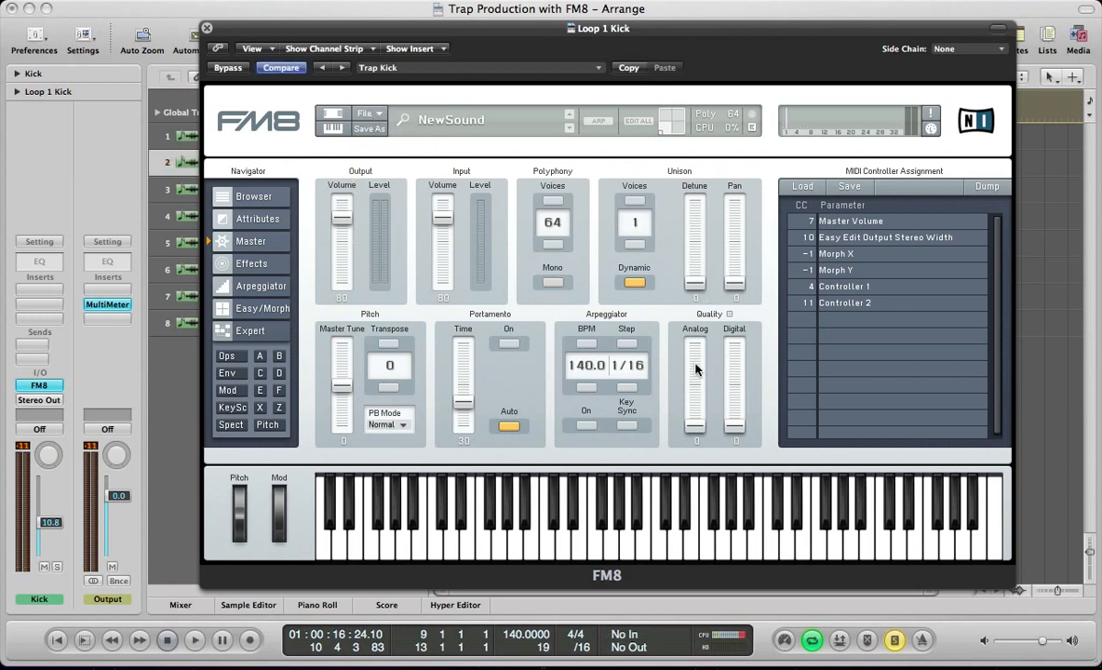
pyautogui.click(635, 201)
pyautogui.click(635, 244)
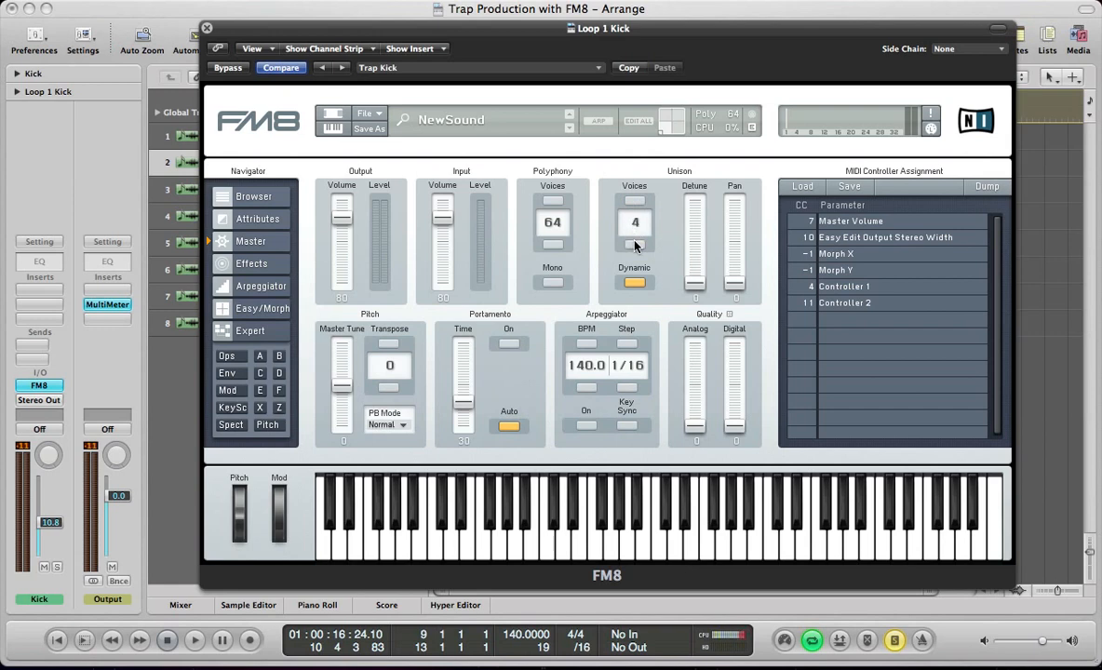
pyautogui.click(547, 283)
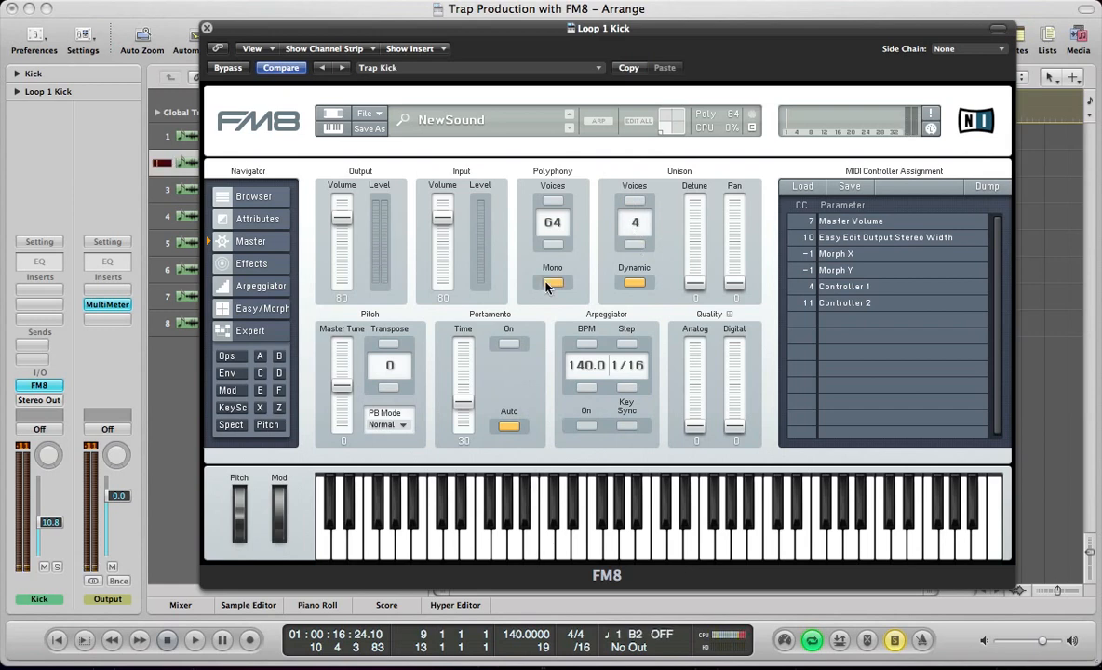
# Step: Set operator D's ratio to 2.0000 and operator E's waveform to Triangle, and enable Key Sync for operators D, E and F
pyautogui.click(249, 264)
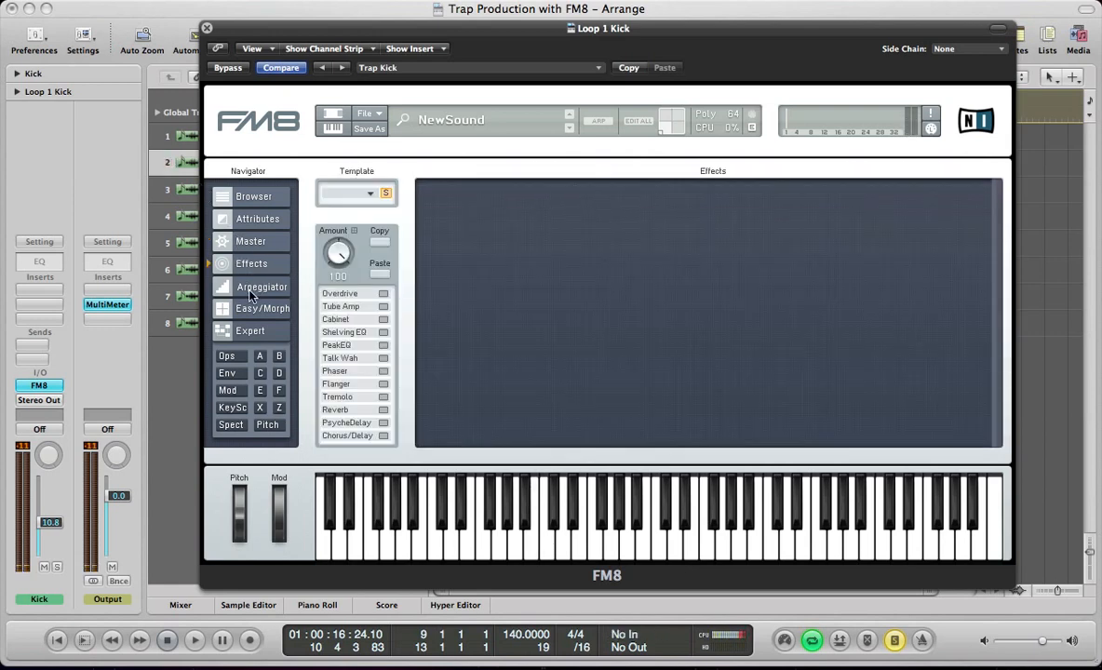
pyautogui.click(249, 288)
pyautogui.click(228, 357)
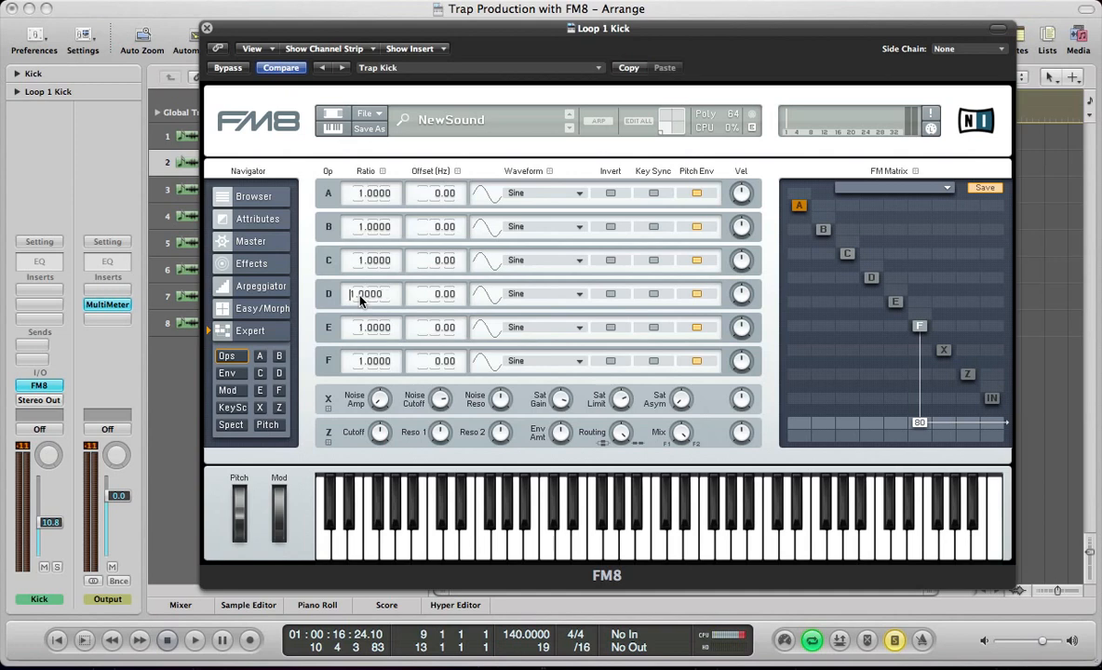
pyautogui.press('Return')
pyautogui.click(517, 328)
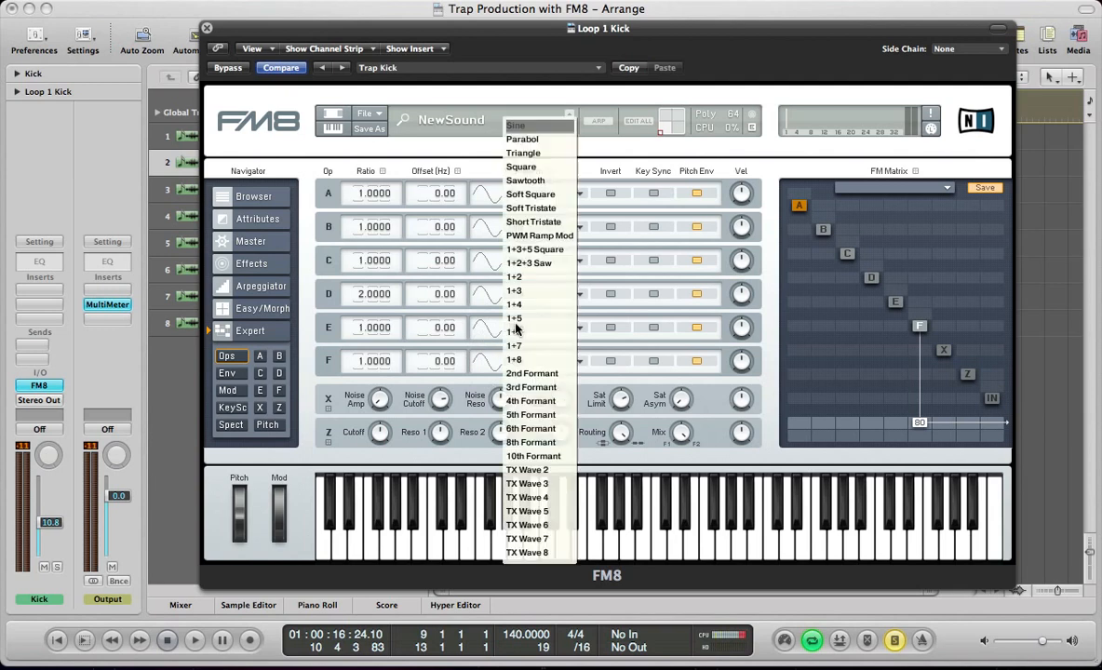
pyautogui.click(524, 153)
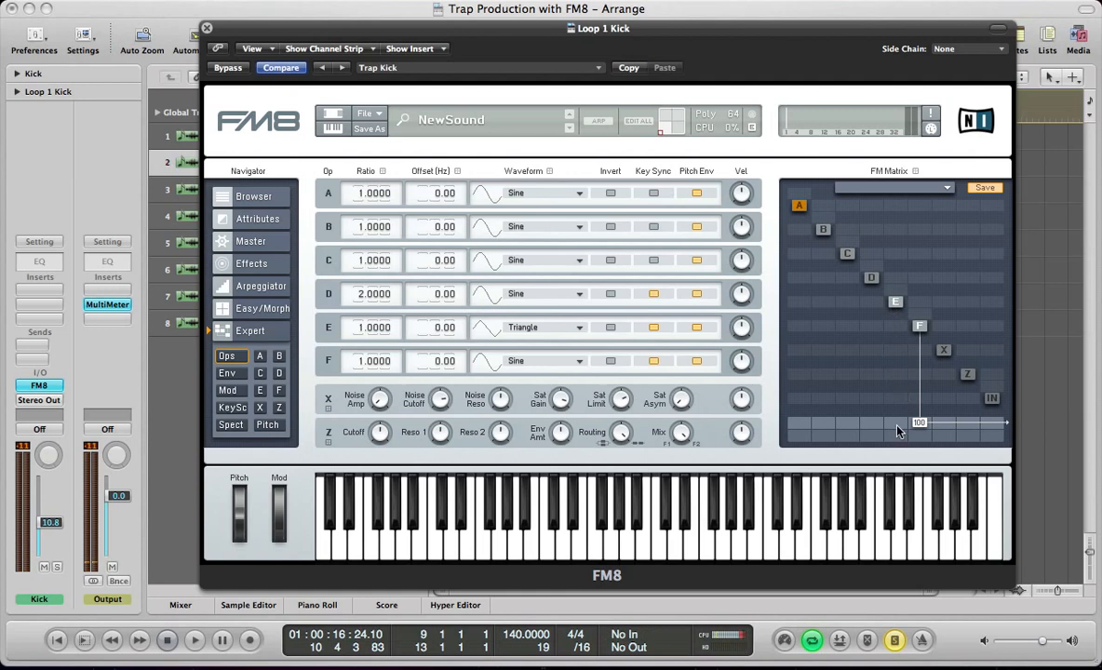
# Step: Send operators F, E and D to the output in the FM Matrix at 100, 77 and 67
pyautogui.moveTo(897, 424); pyautogui.dragTo(904, 365)
pyautogui.moveTo(871, 423); pyautogui.dragTo(877, 374)
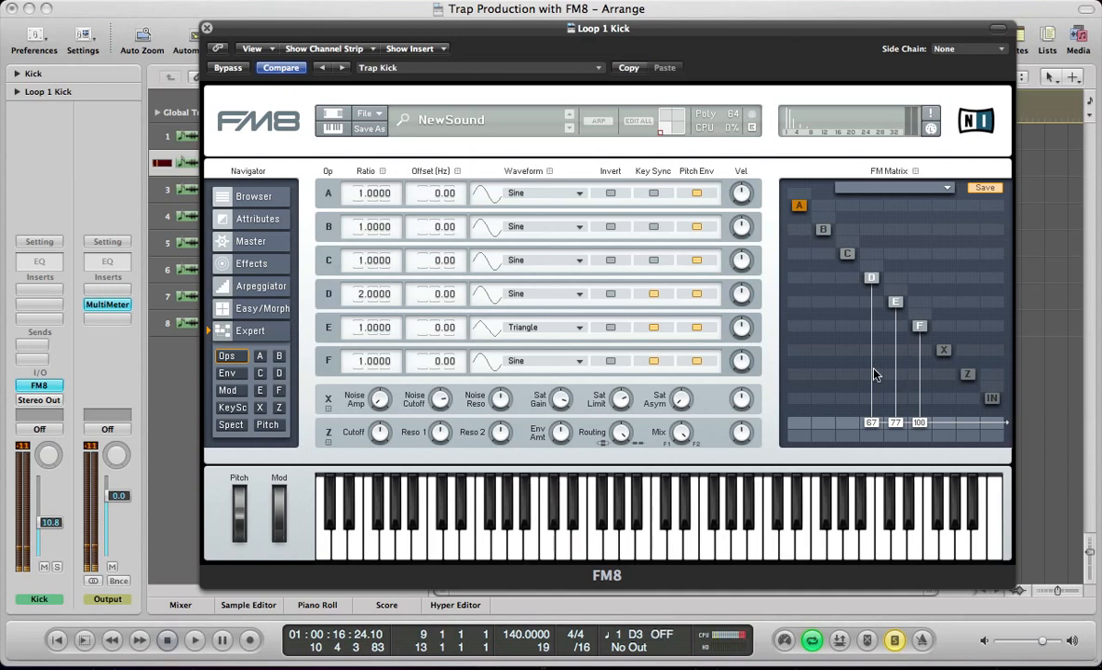
# Step: Shape the pitch envelope to drop quickly from level 1.000 to -1.000 and stay there, and set its amplitude to 53
pyautogui.click(267, 425)
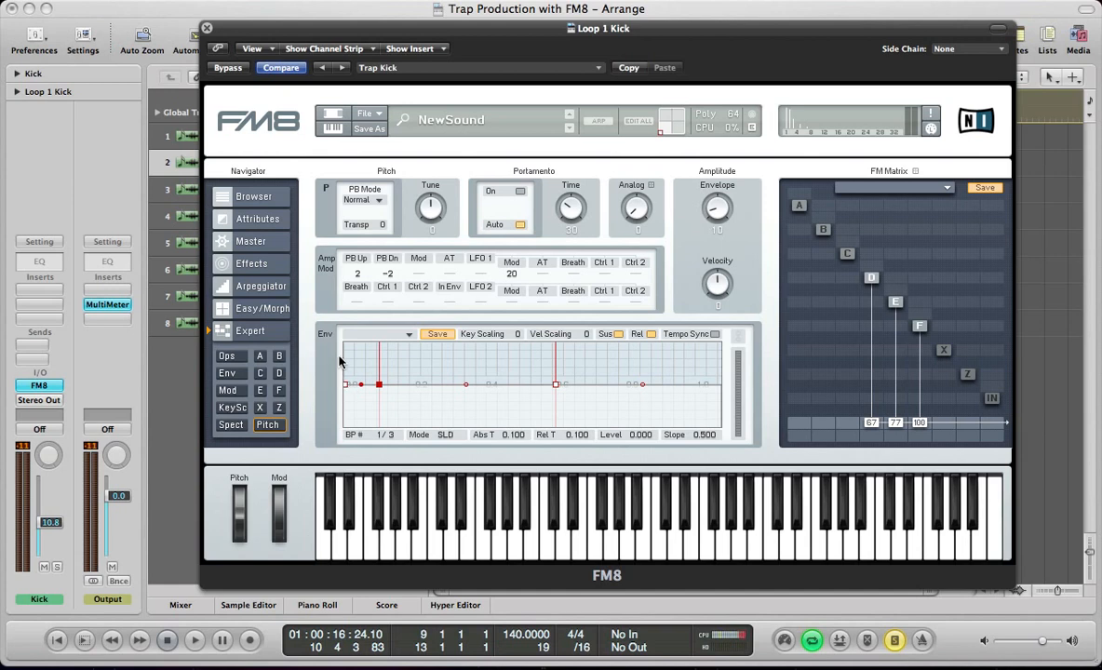
pyautogui.moveTo(380, 377); pyautogui.dragTo(366, 445)
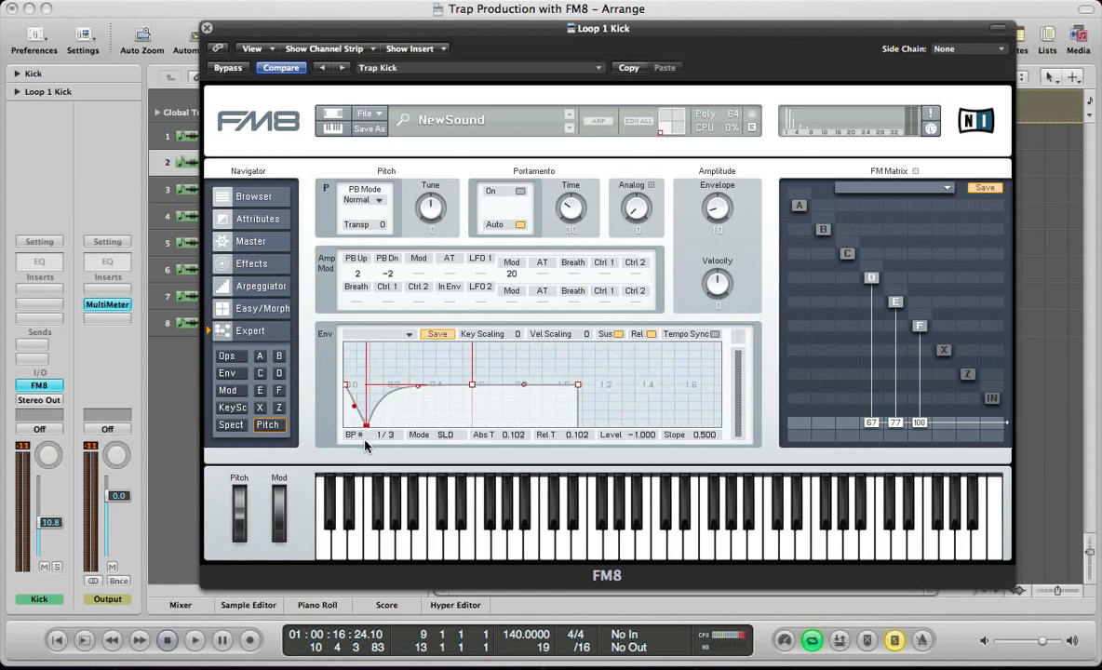
pyautogui.moveTo(473, 386); pyautogui.dragTo(473, 461)
pyautogui.moveTo(578, 385); pyautogui.dragTo(566, 425)
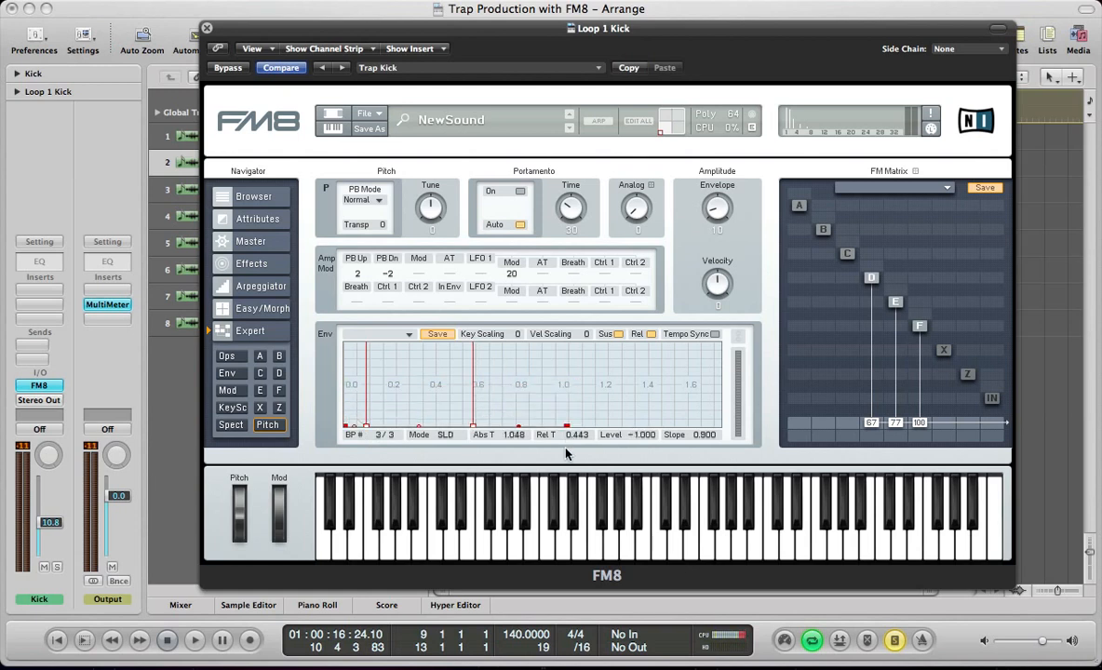
pyautogui.doubleClick(354, 427)
pyautogui.moveTo(353, 429); pyautogui.dragTo(329, 332)
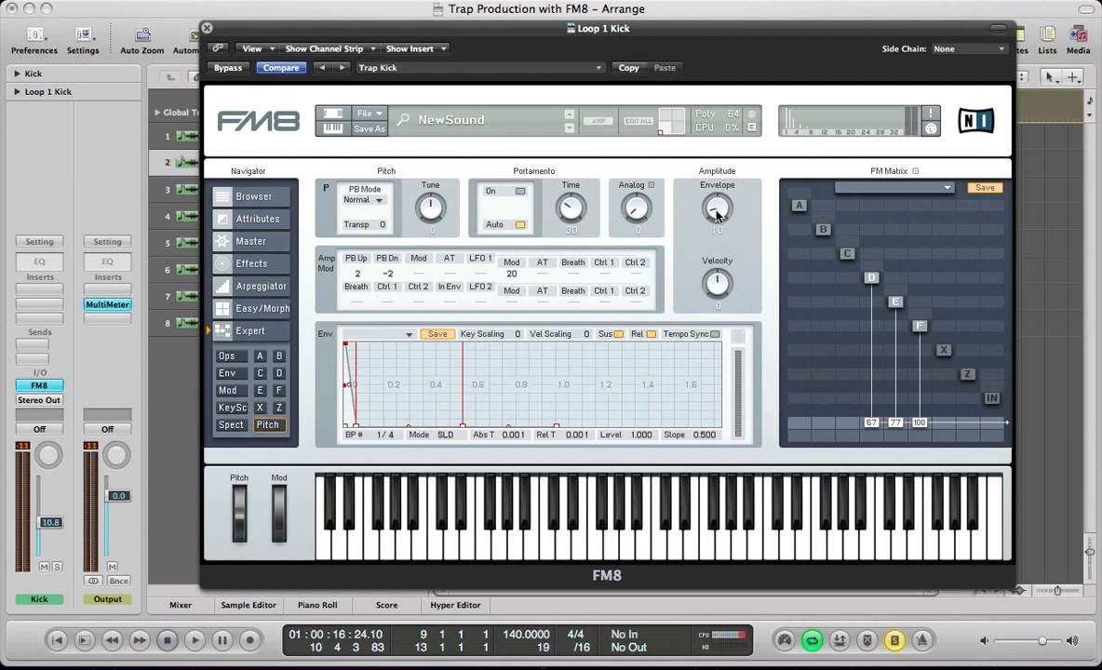
pyautogui.moveTo(717, 214); pyautogui.dragTo(714, 170)
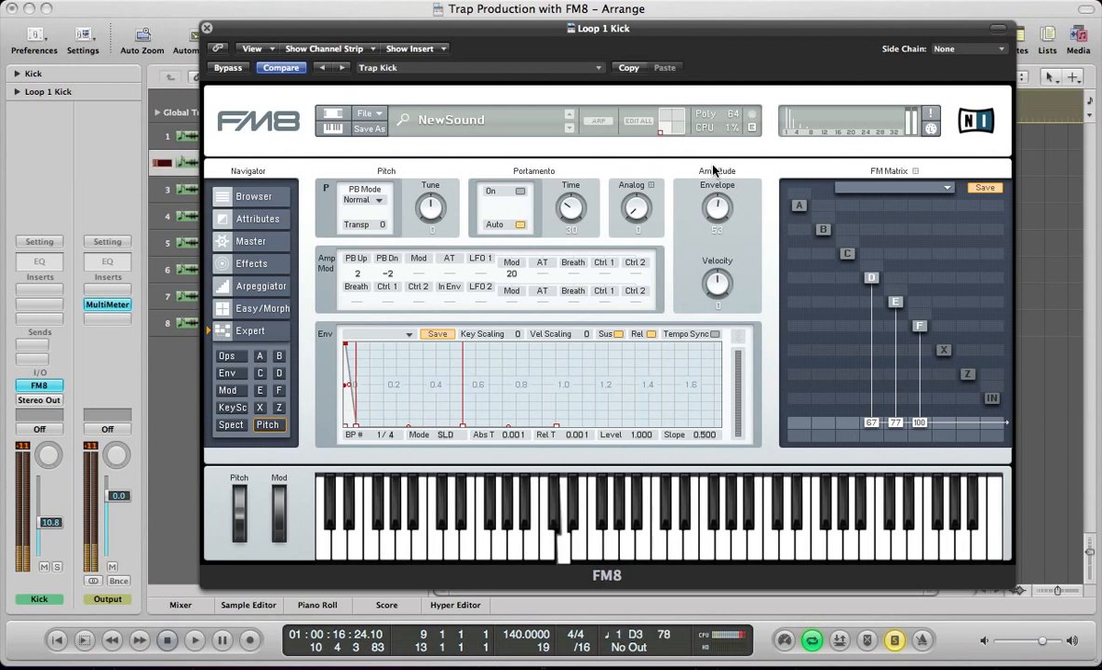
# Step: Turn on Tempo Sync for operator F's envelope and shape it into a curved decay reaching level 0.010 at about 0.484
pyautogui.click(226, 373)
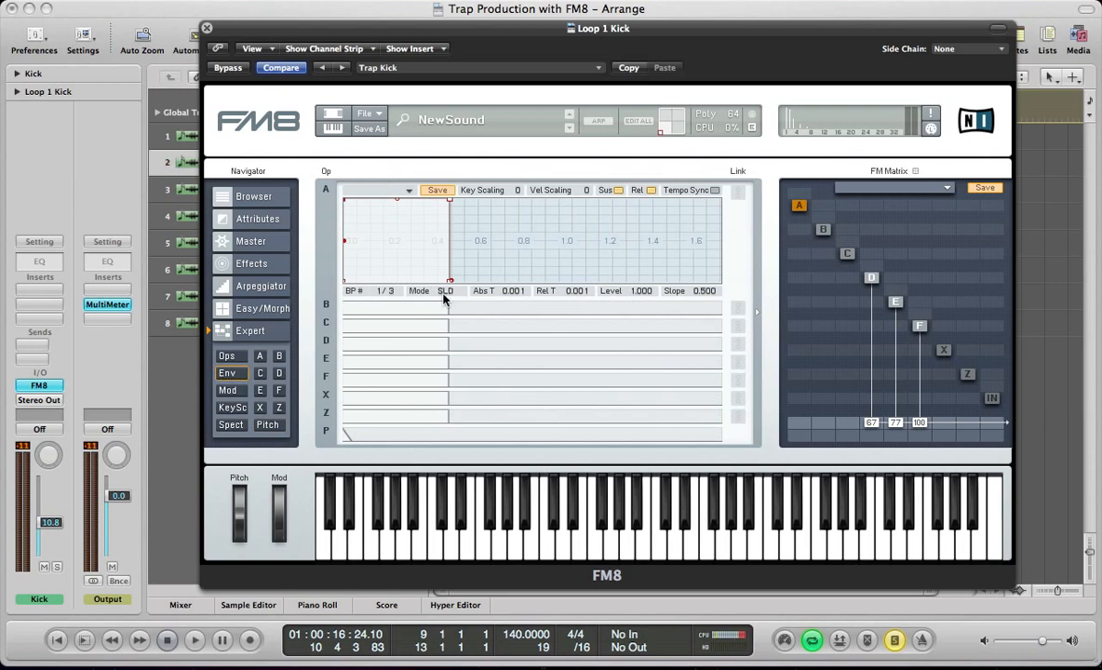
pyautogui.click(350, 376)
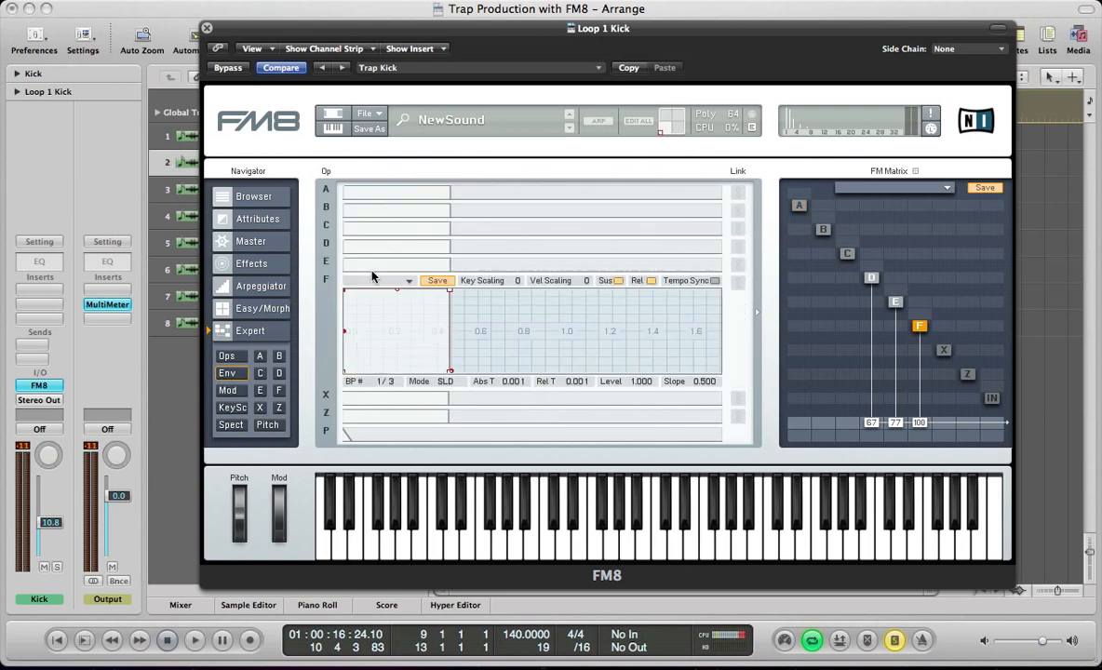
pyautogui.moveTo(451, 372); pyautogui.dragTo(460, 374)
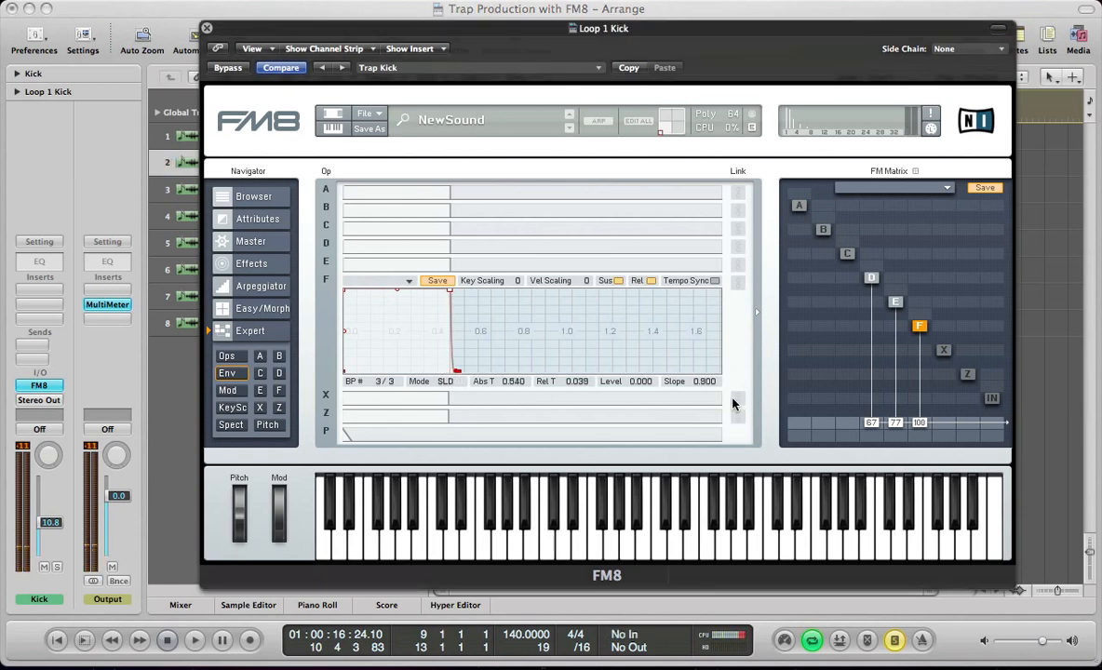
pyautogui.click(714, 281)
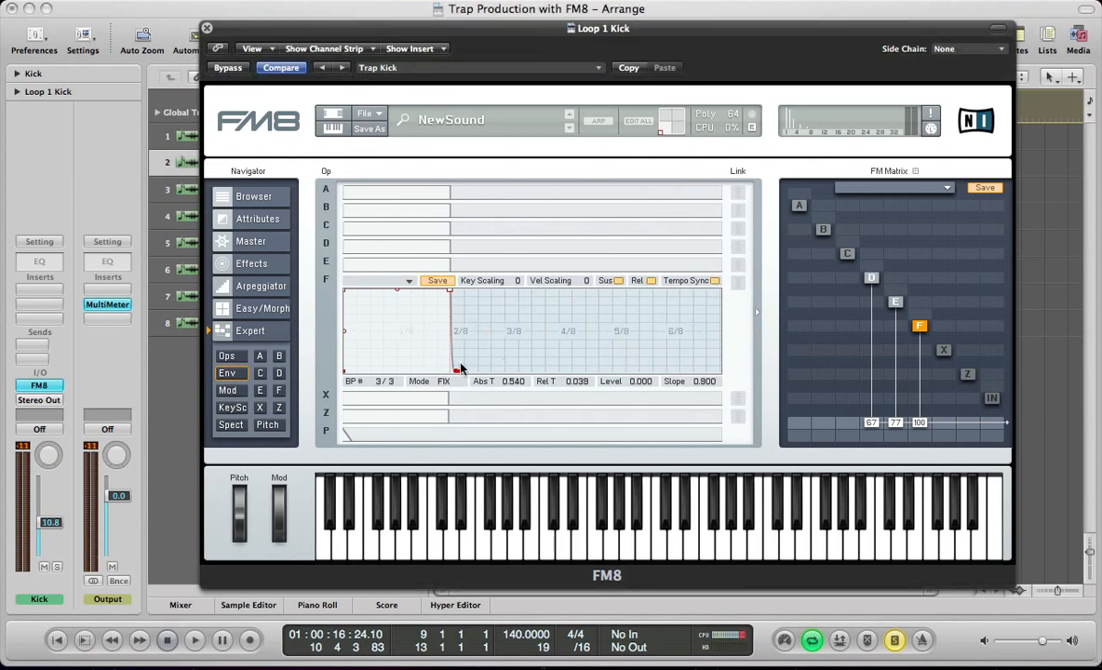
pyautogui.moveTo(461, 362); pyautogui.dragTo(560, 316)
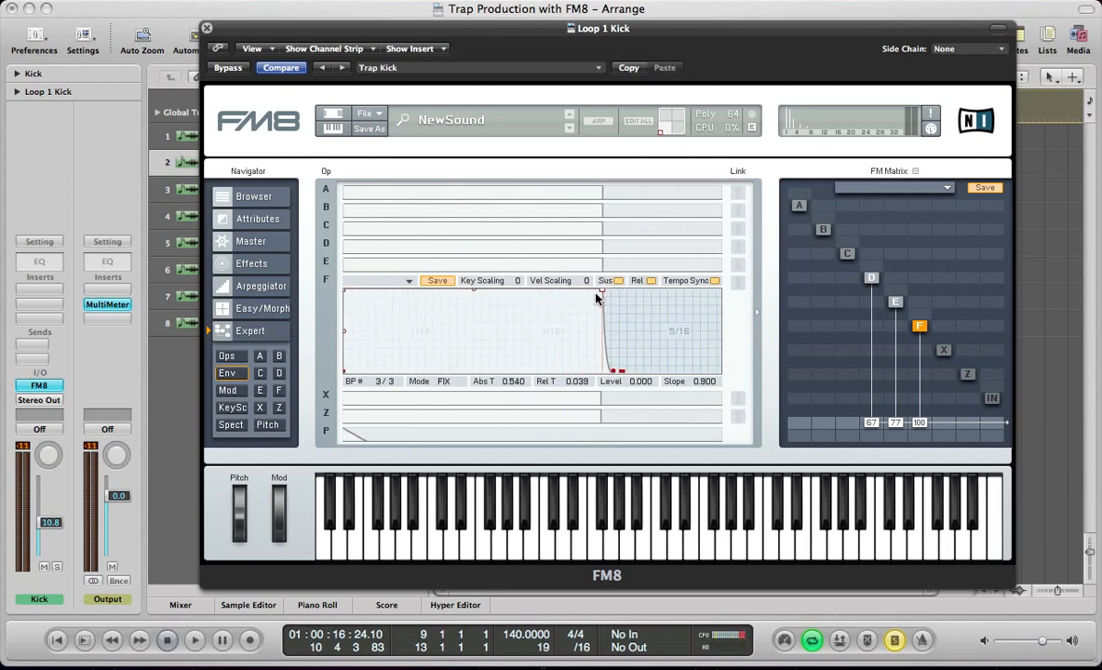
pyautogui.click(601, 291)
pyautogui.moveTo(600, 291); pyautogui.dragTo(596, 369)
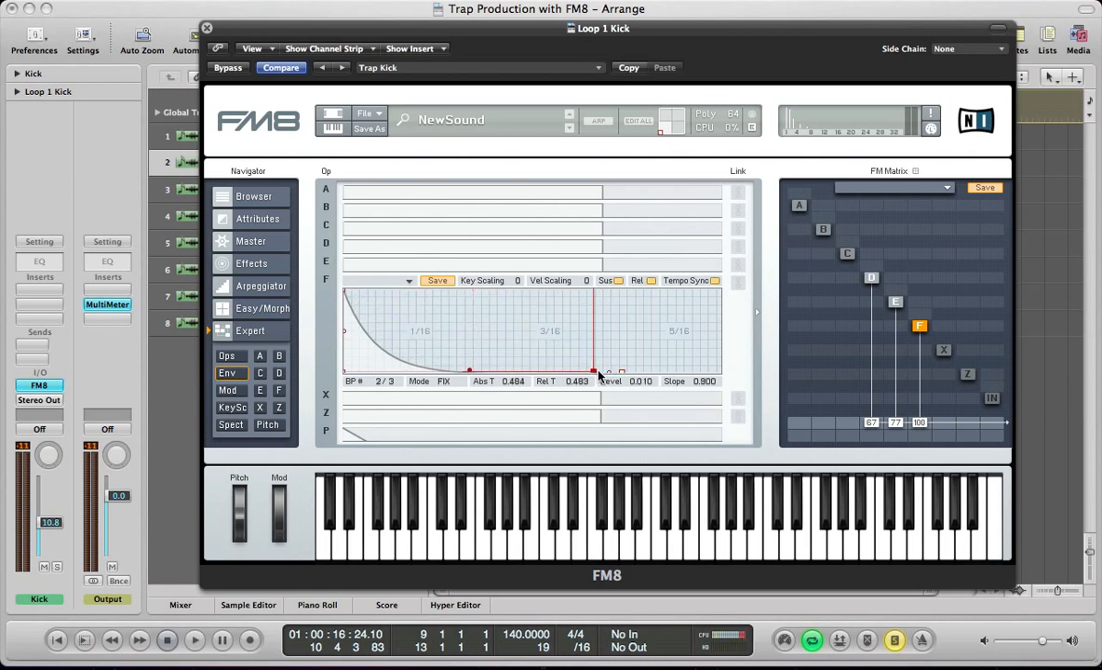
# Step: Set operator F's envelope decay to end at 0.422 with level 0.000 and slope 0.760, and link the envelopes of operators D and E to it
pyautogui.moveTo(600, 375); pyautogui.dragTo(565, 391)
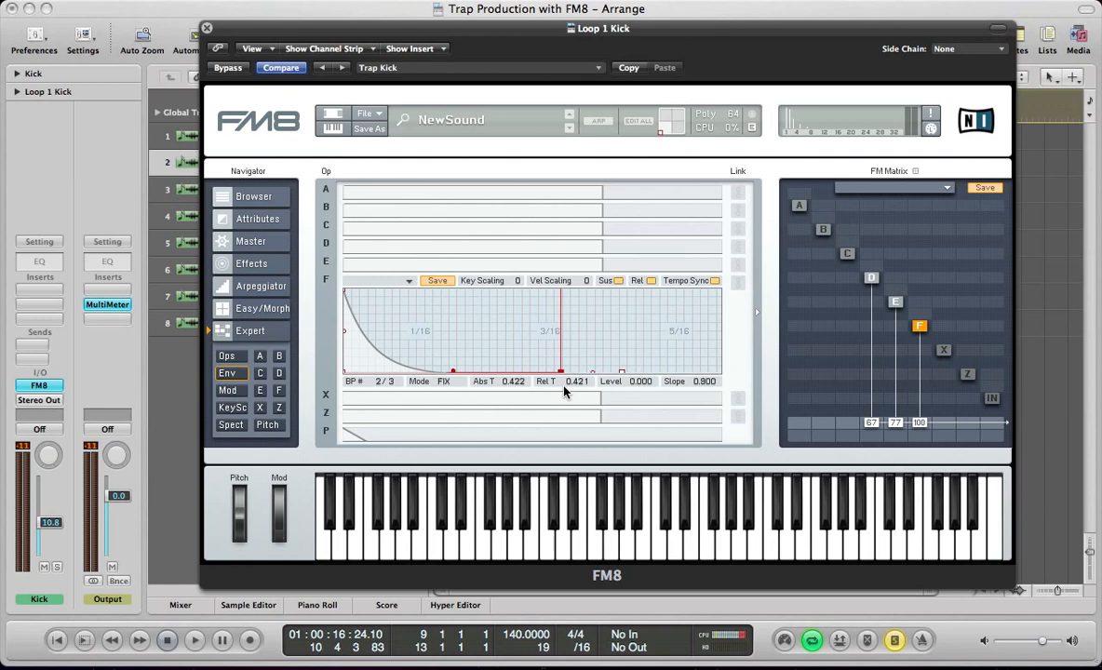
pyautogui.click(737, 265)
pyautogui.click(737, 247)
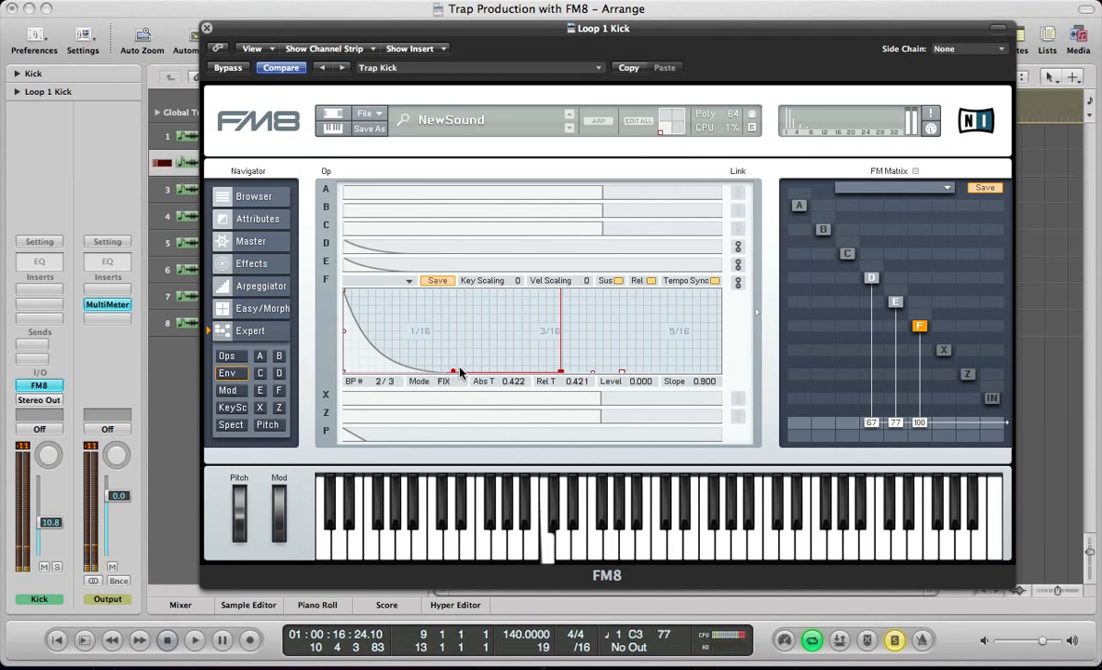
pyautogui.moveTo(459, 373); pyautogui.dragTo(494, 364)
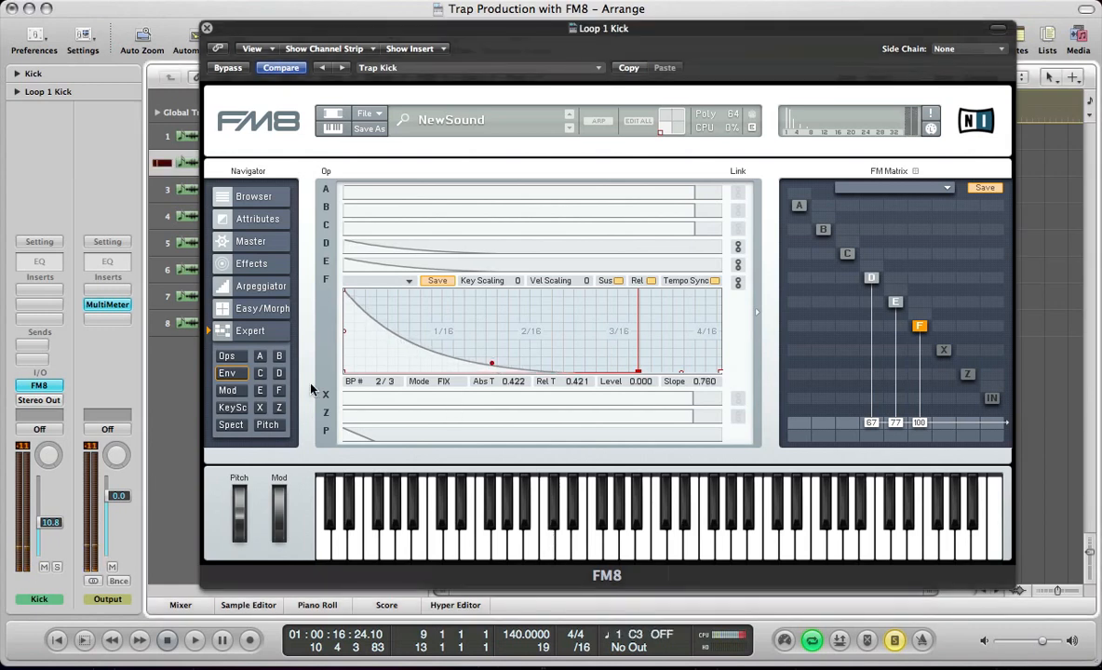
# Step: Set the master transpose to -12 and stretch the pitch envelope's drop to reach level -1.000 at 0.065
pyautogui.click(261, 242)
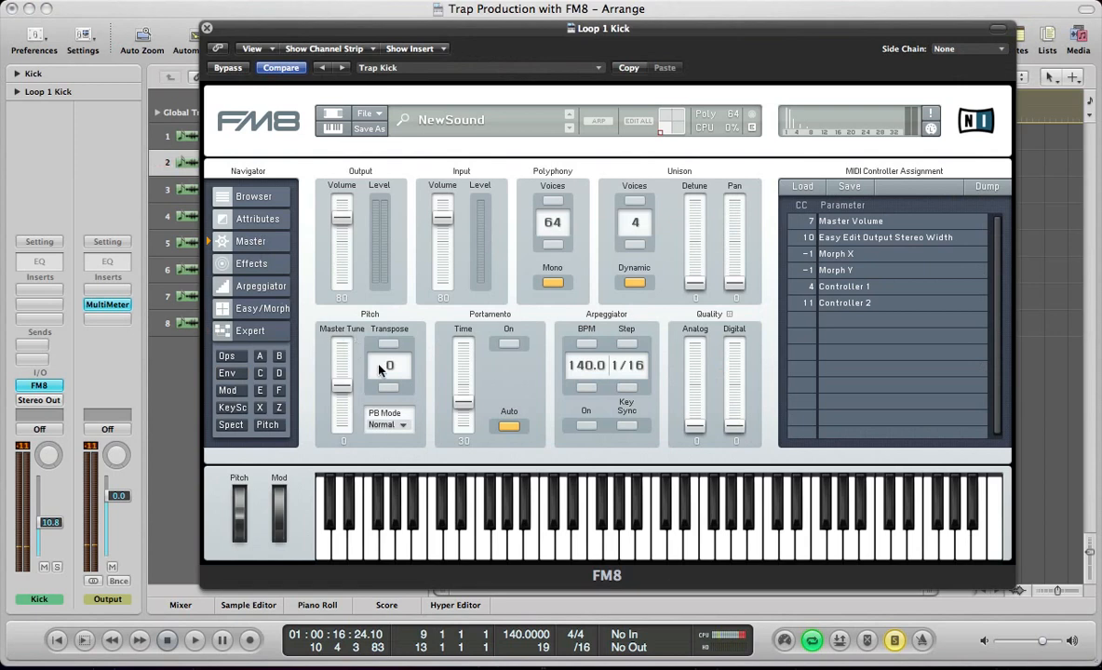
pyautogui.moveTo(389, 406); pyautogui.dragTo(393, 422)
pyautogui.click(268, 426)
pyautogui.scroll(4, 365, 388)
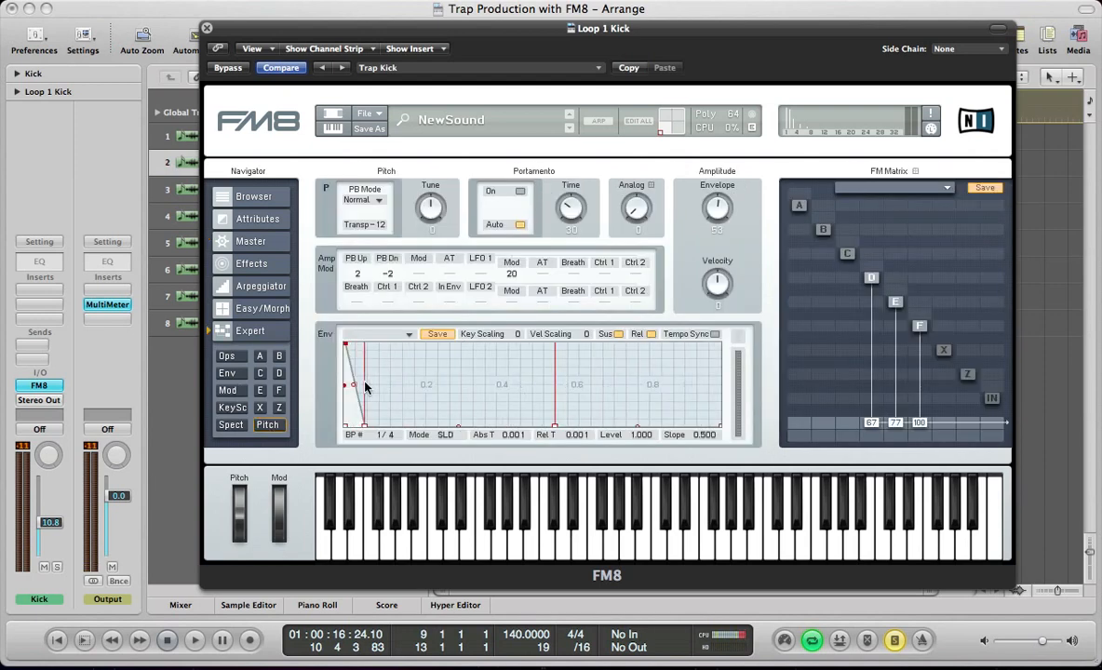
pyautogui.scroll(6, 358, 367)
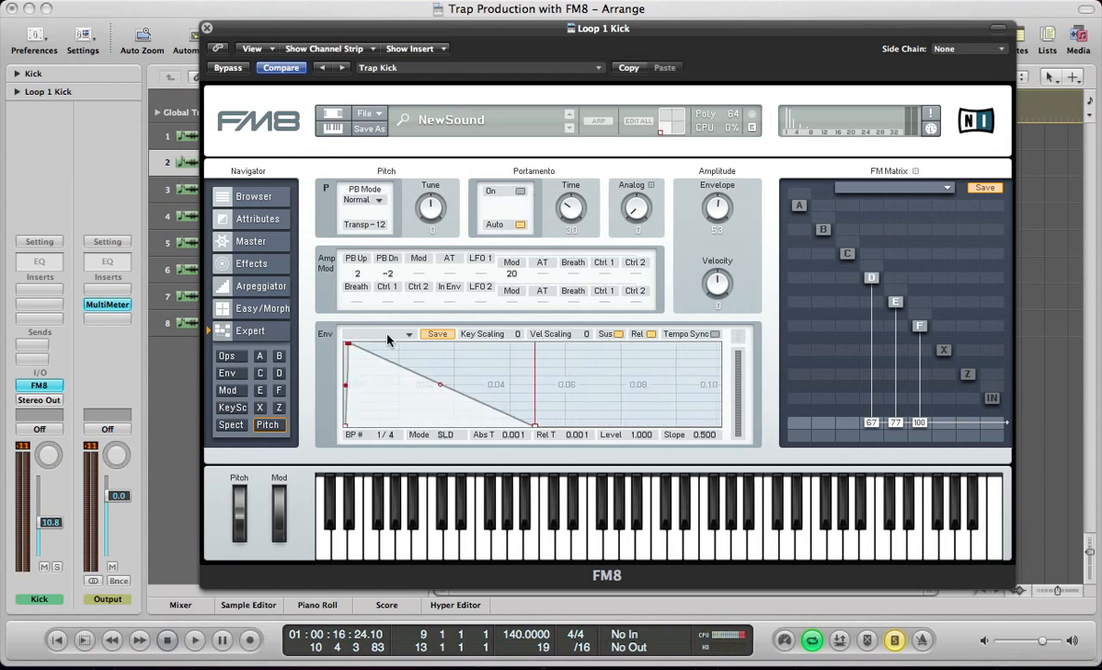
pyautogui.moveTo(536, 429); pyautogui.dragTo(574, 441)
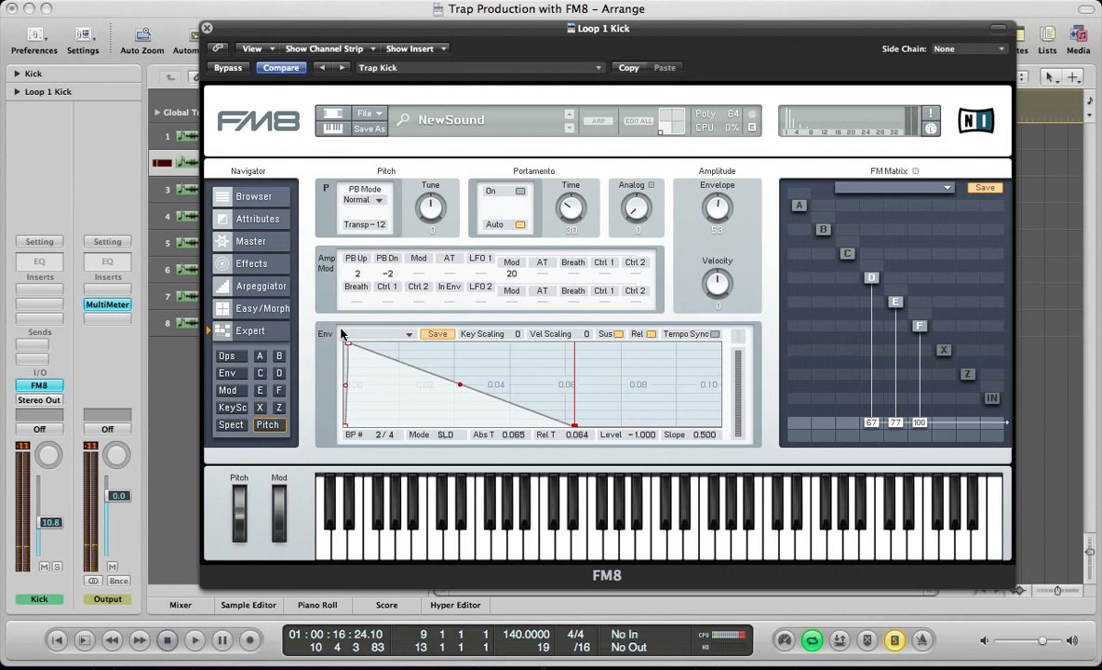
# Step: In the FM Matrix, modulate operator D by E at 11 and operator F by E at 7, and set operator F's feedback to 17
pyautogui.click(238, 308)
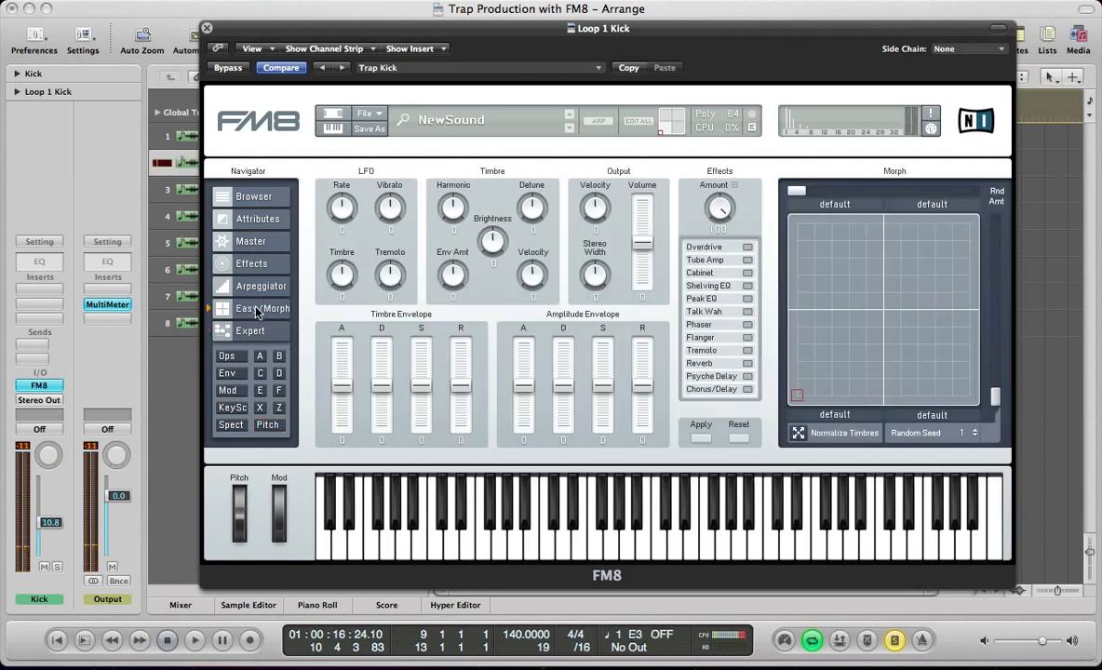
pyautogui.click(221, 356)
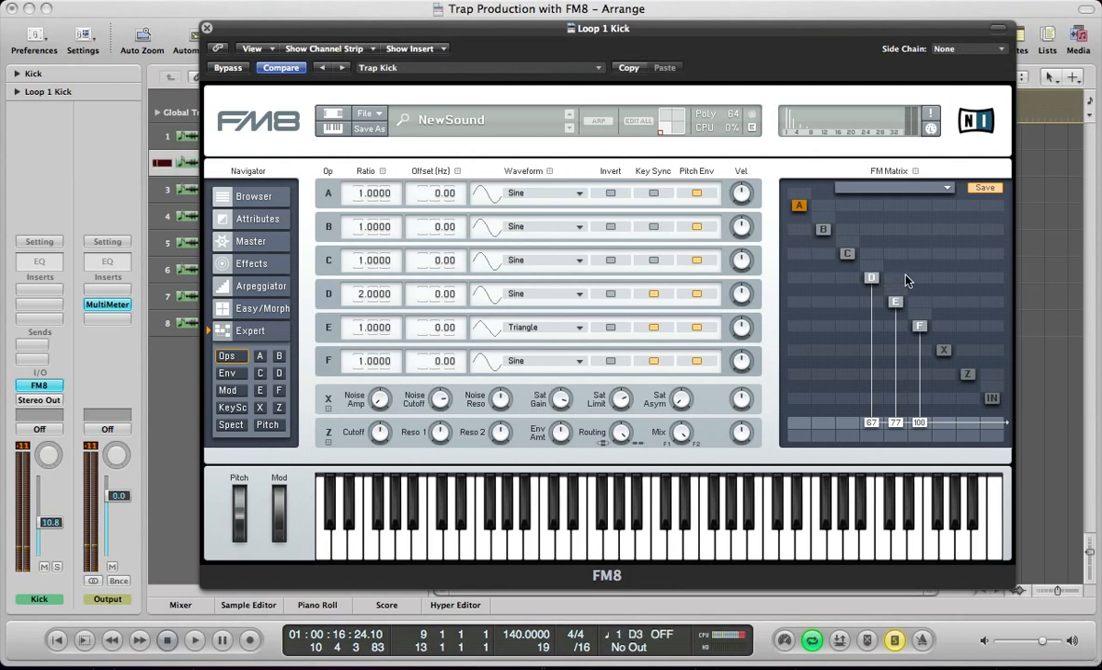
pyautogui.moveTo(906, 268); pyautogui.dragTo(905, 266)
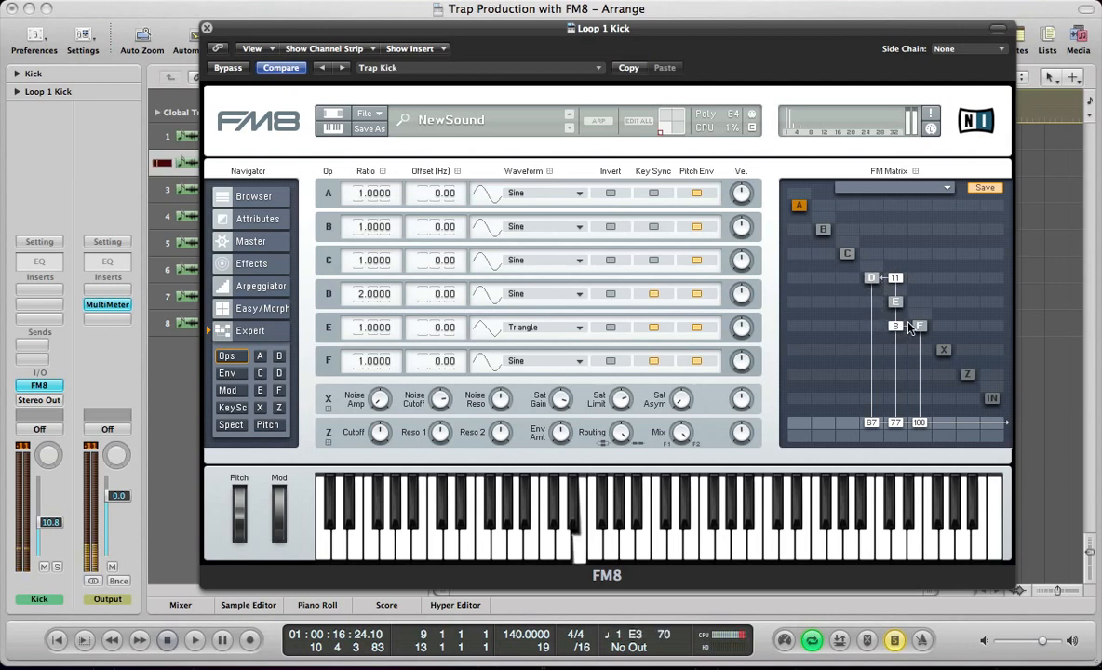
pyautogui.moveTo(910, 326)
pyautogui.mouseDown()
pyautogui.moveTo(910, 316)
pyautogui.moveTo(911, 329)
pyautogui.mouseUp()
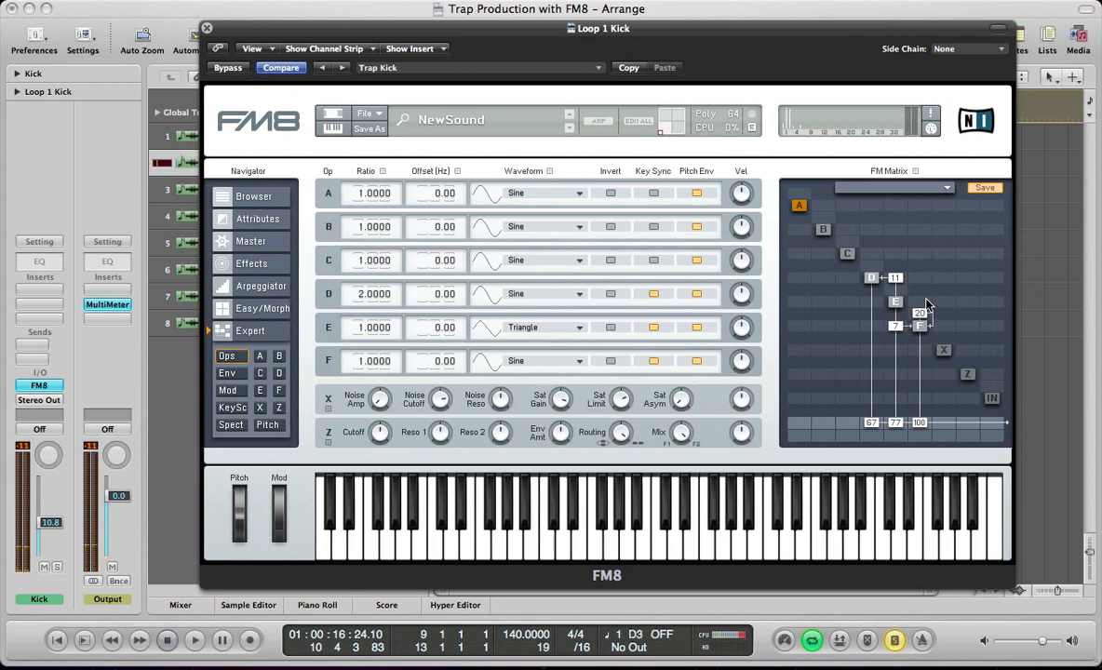
pyautogui.moveTo(926, 305)
pyautogui.mouseDown()
pyautogui.moveTo(926, 284)
pyautogui.moveTo(928, 309)
pyautogui.mouseUp()
pyautogui.moveTo(925, 316); pyautogui.dragTo(925, 313)
# Step: Open the selected Kick region in the Piano Roll and play back its note pattern
pyautogui.press('super+w')
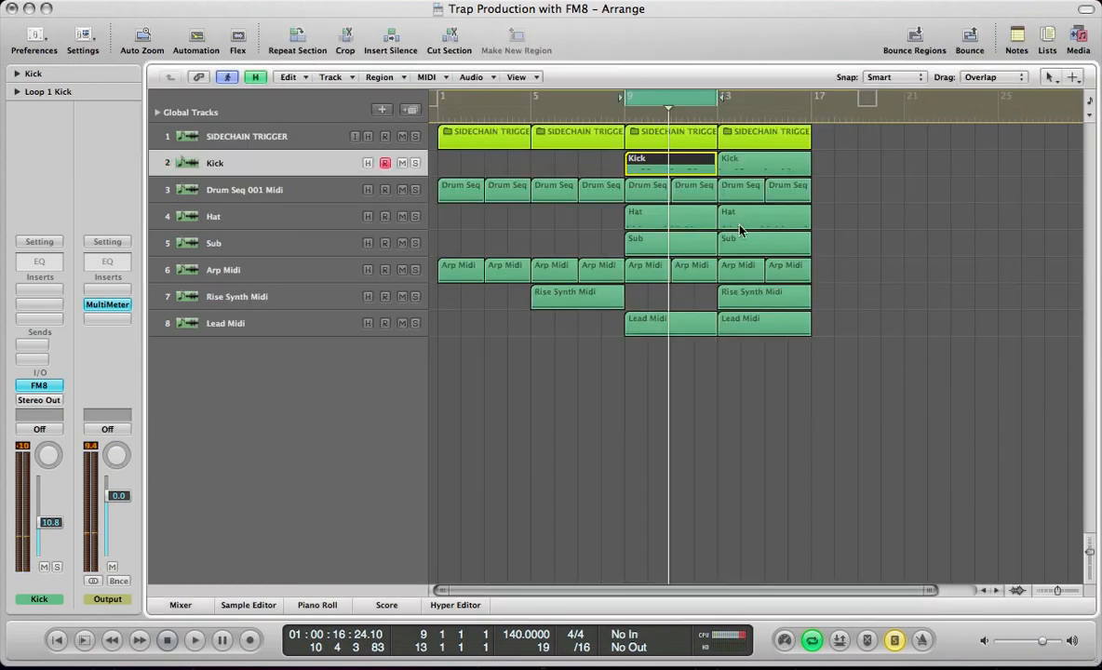
pyautogui.press('super+6')
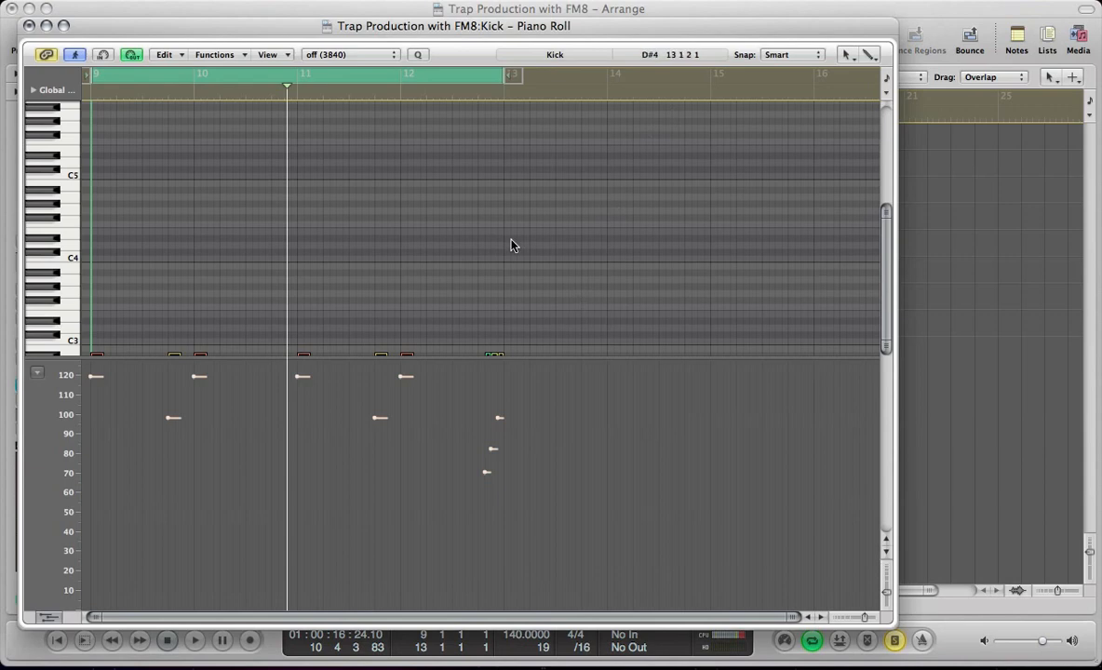
pyautogui.scroll(-1, 508, 246)
pyautogui.press('space')
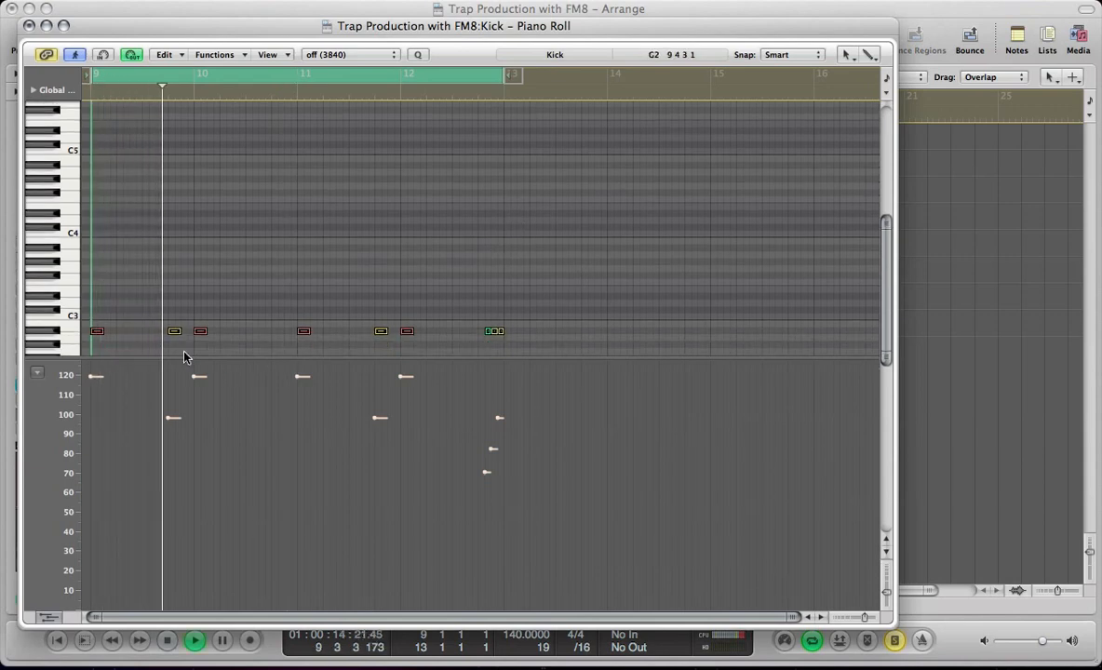
pyautogui.click(444, 101)
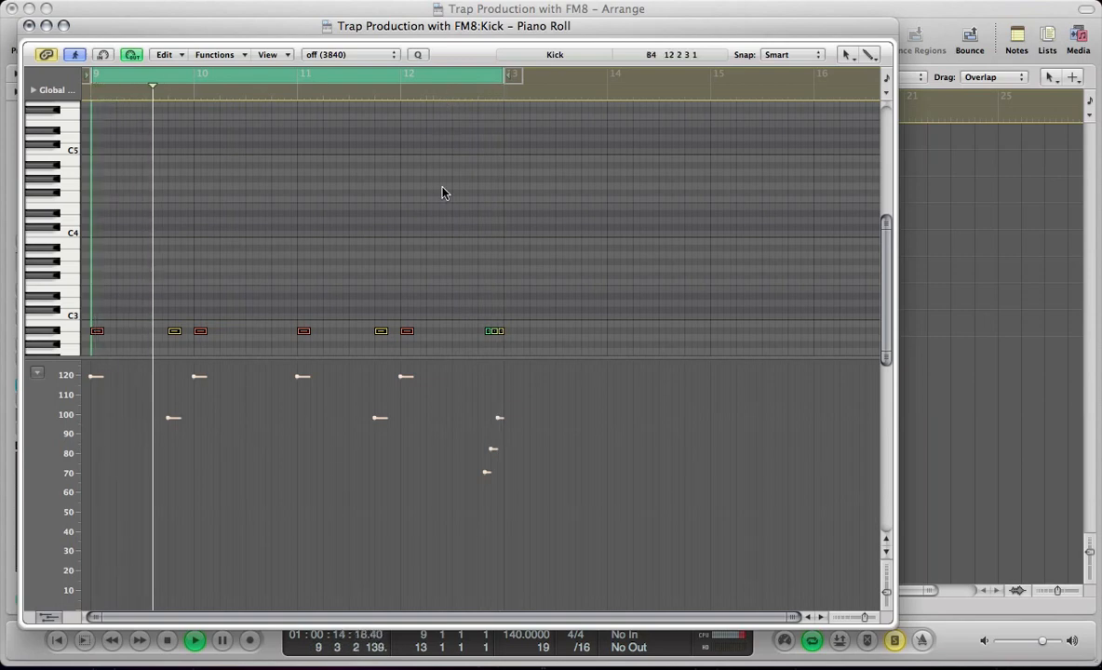
pyautogui.press('space')
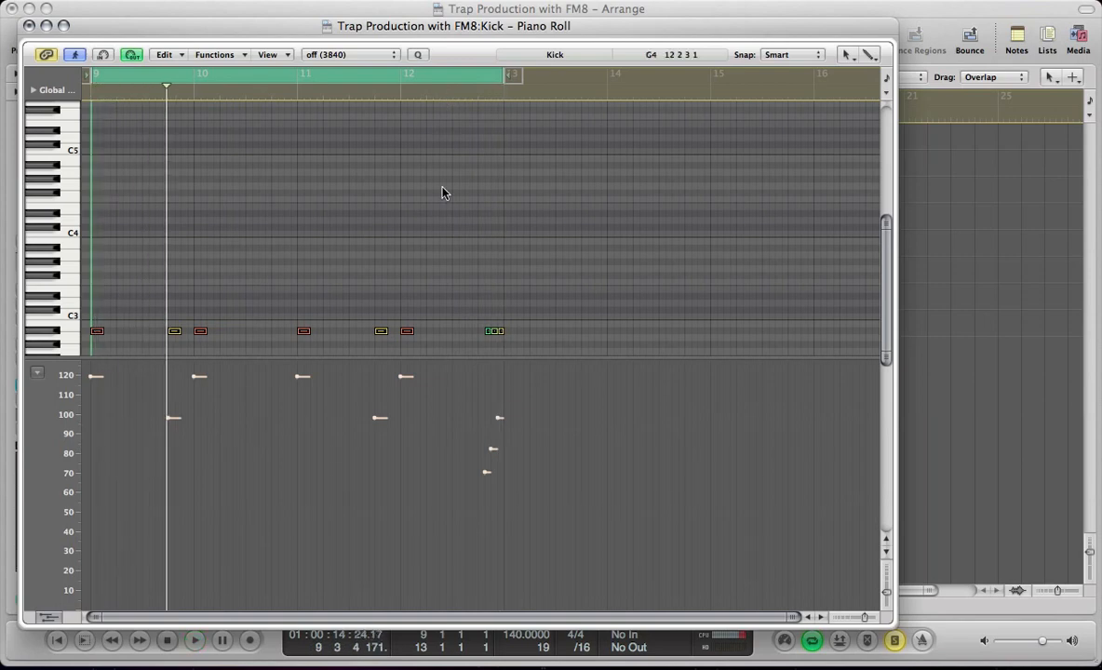
pyautogui.press('super+w')
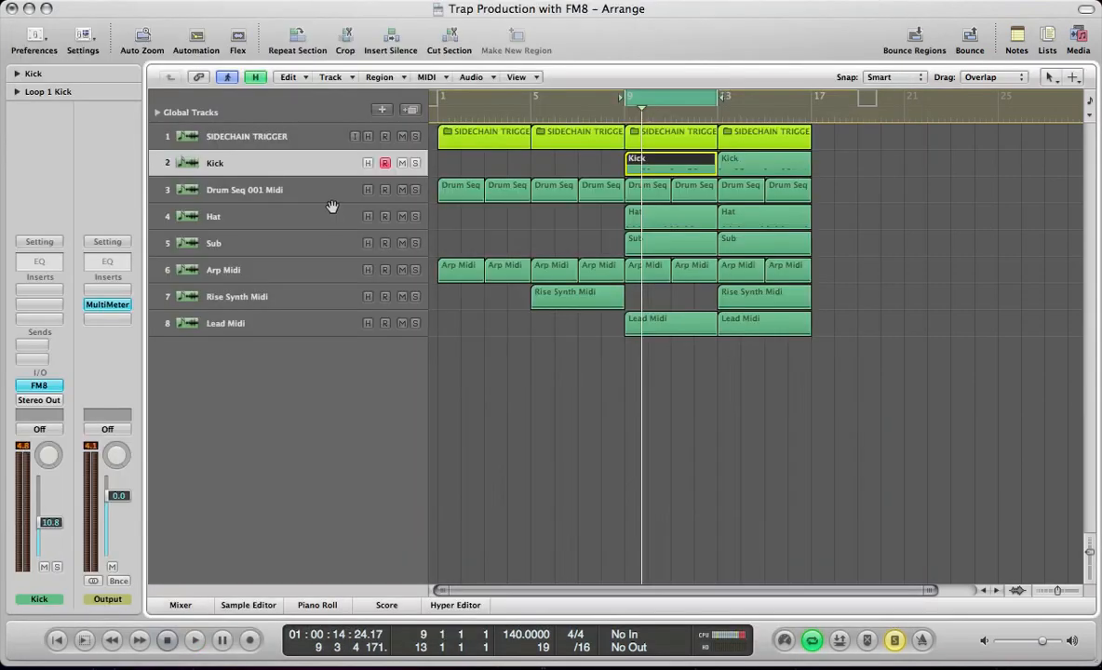
# Step: Enable the Peak EQ effect for the kick in FM8 and open the MultiMeter on the Output channel
pyautogui.press('v')
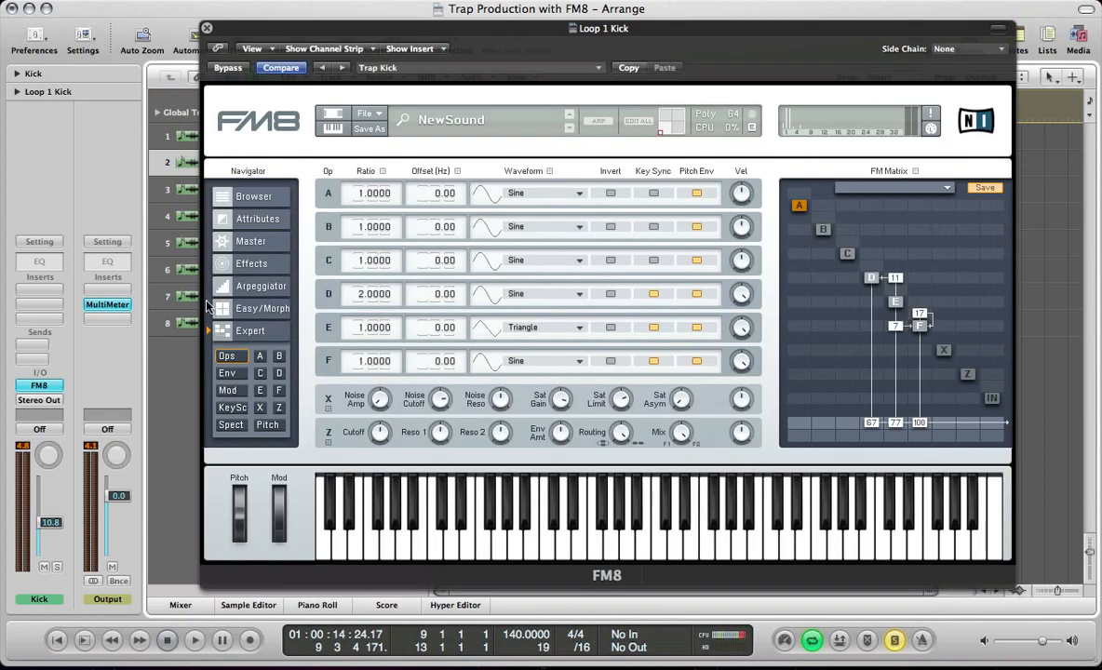
pyautogui.click(249, 262)
pyautogui.click(252, 244)
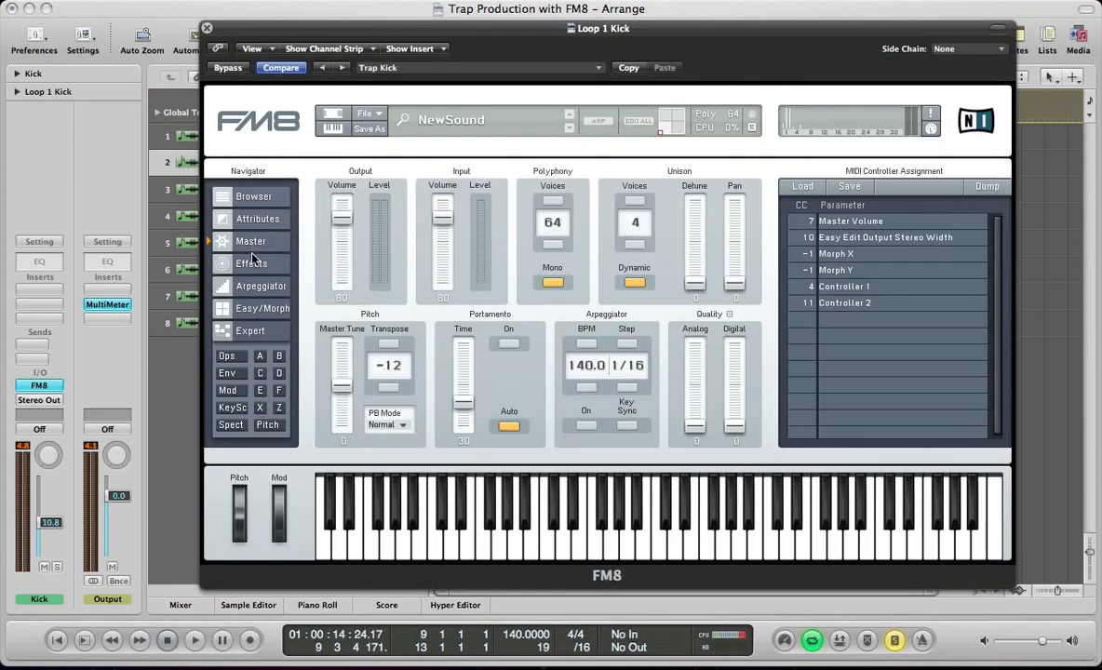
pyautogui.click(252, 263)
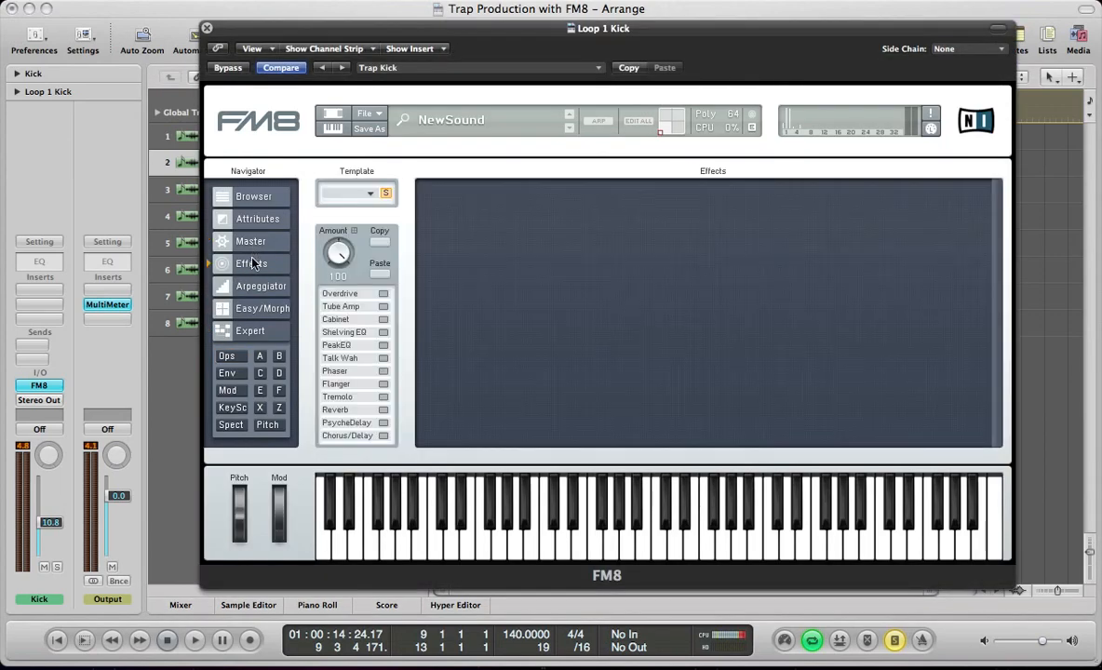
pyautogui.click(383, 345)
pyautogui.click(95, 303)
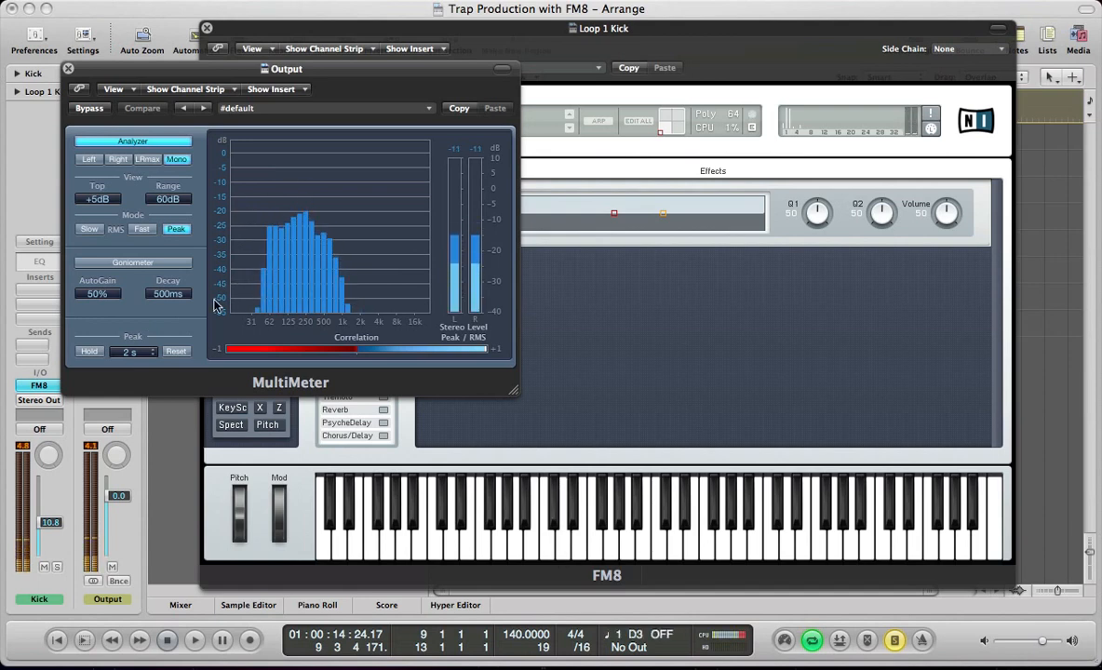
pyautogui.click(602, 295)
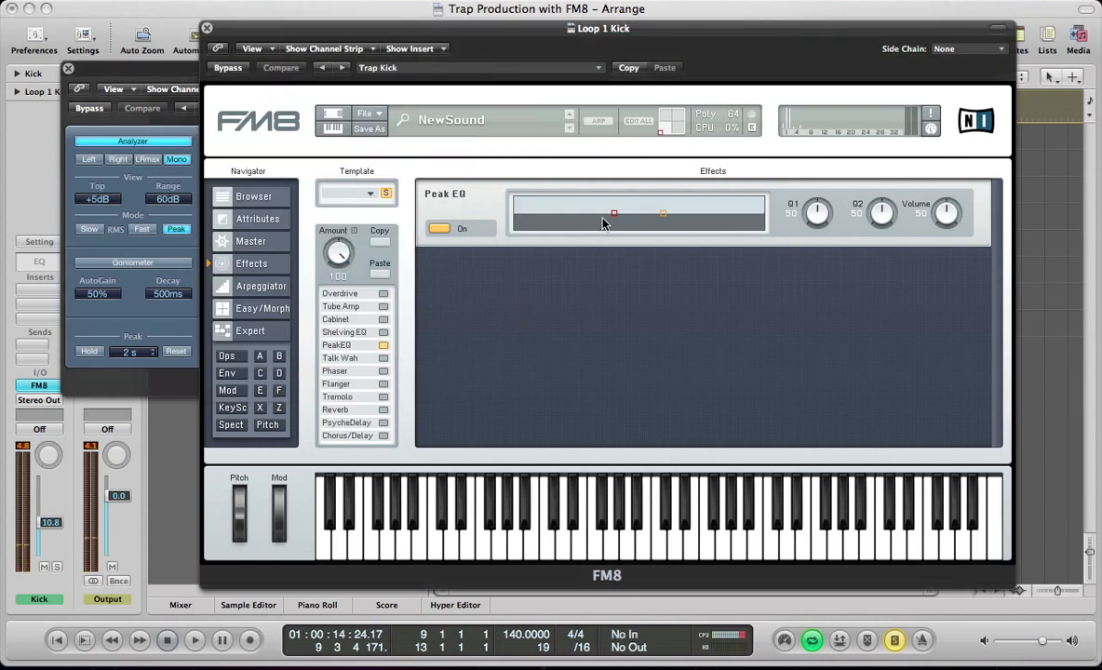
# Step: Move the first Peak EQ band to the low frequencies and boost it, keeping the MultiMeter's analyzer in view
pyautogui.moveTo(613, 213); pyautogui.dragTo(575, 206)
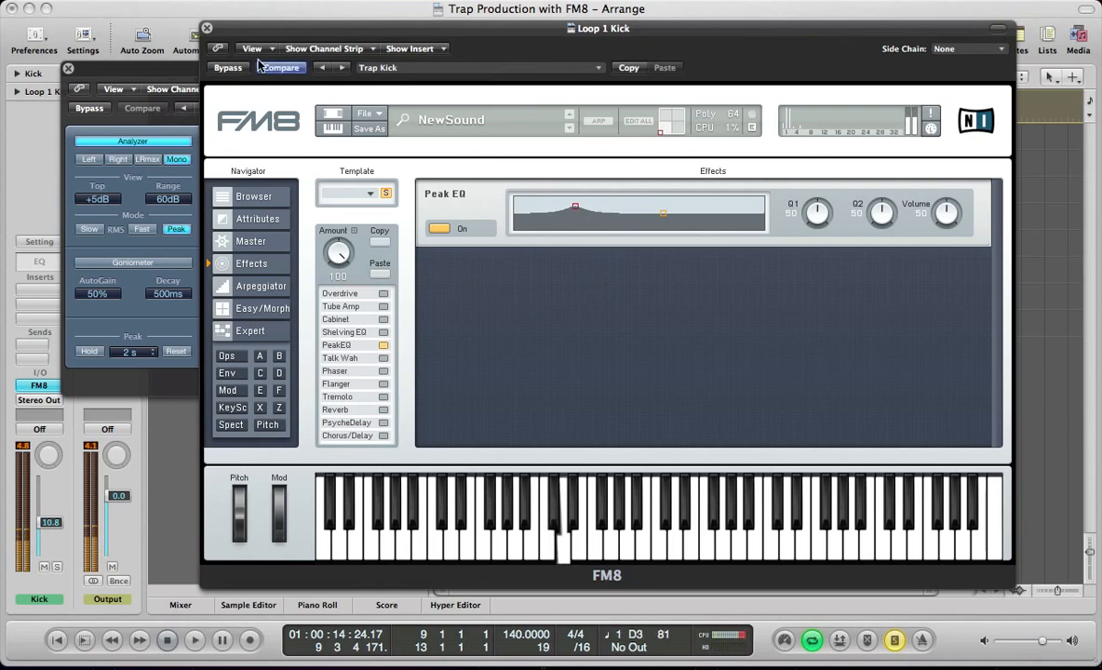
pyautogui.moveTo(347, 28); pyautogui.dragTo(524, 25)
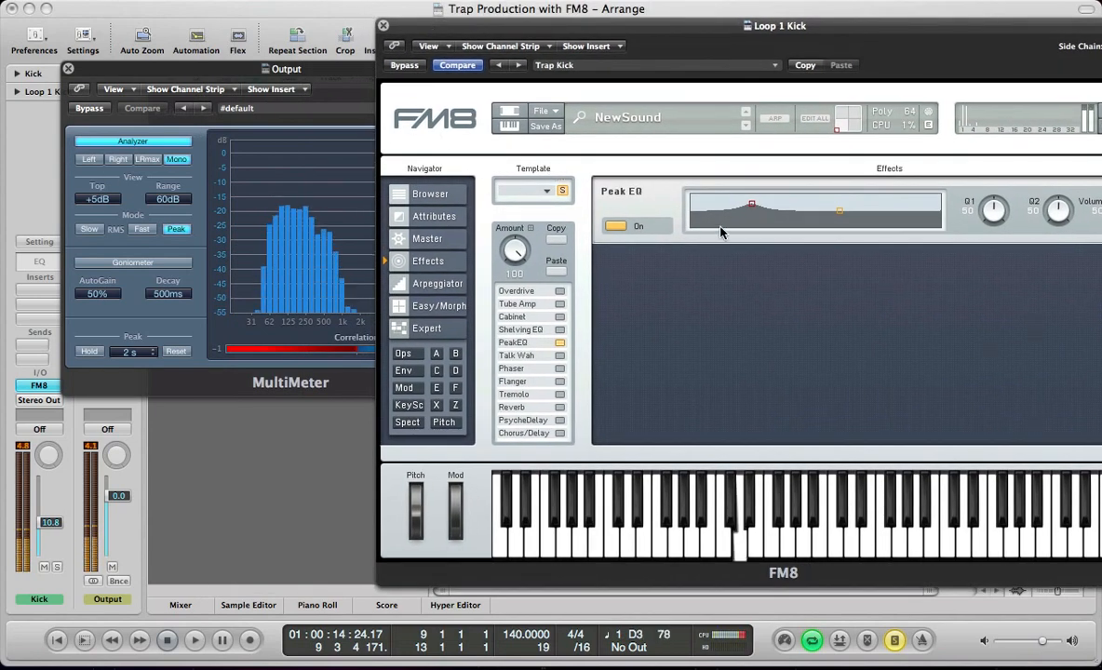
pyautogui.moveTo(752, 205); pyautogui.dragTo(742, 203)
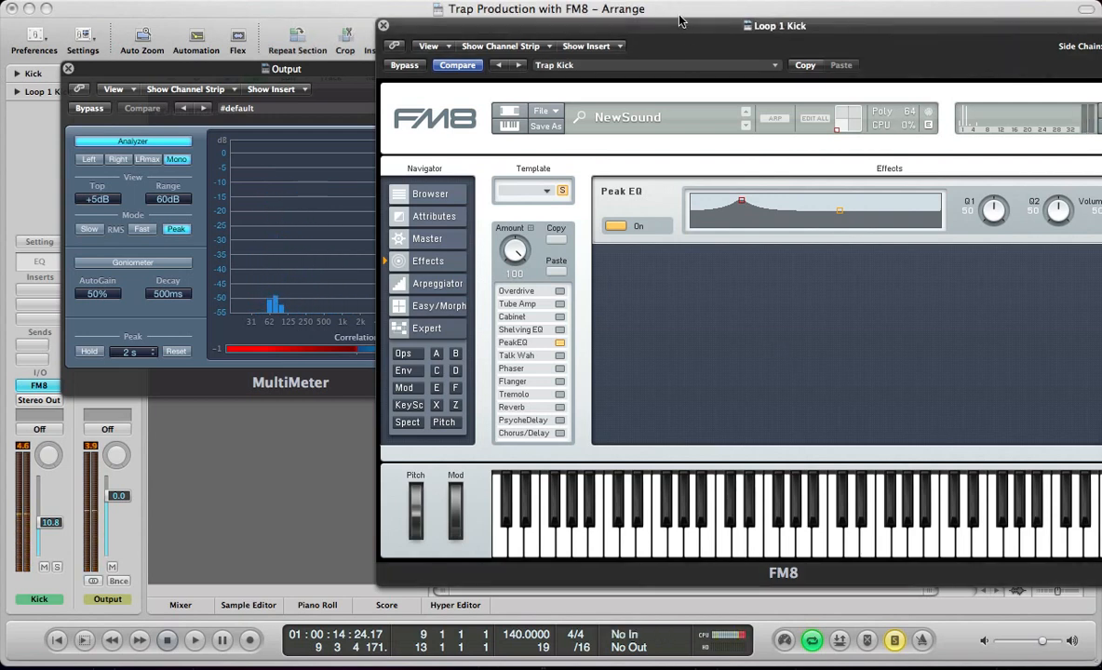
# Step: Lower the Peak EQ volume to 38 while playing the kick within the full arrangement
pyautogui.moveTo(678, 31); pyautogui.dragTo(593, 34)
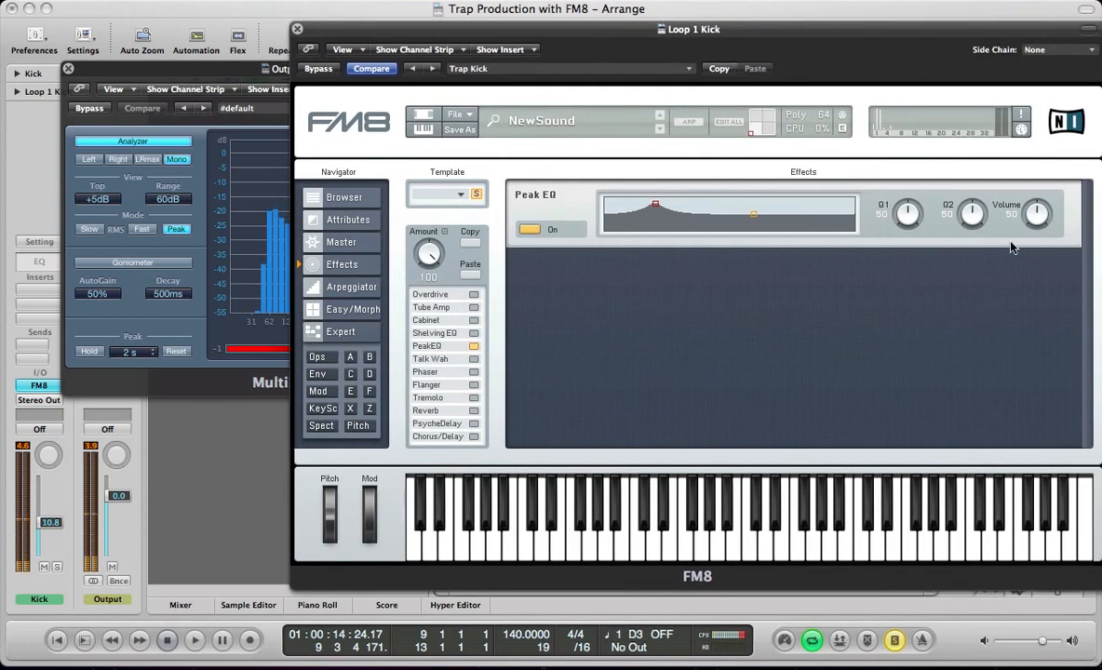
pyautogui.moveTo(1036, 212); pyautogui.dragTo(1036, 221)
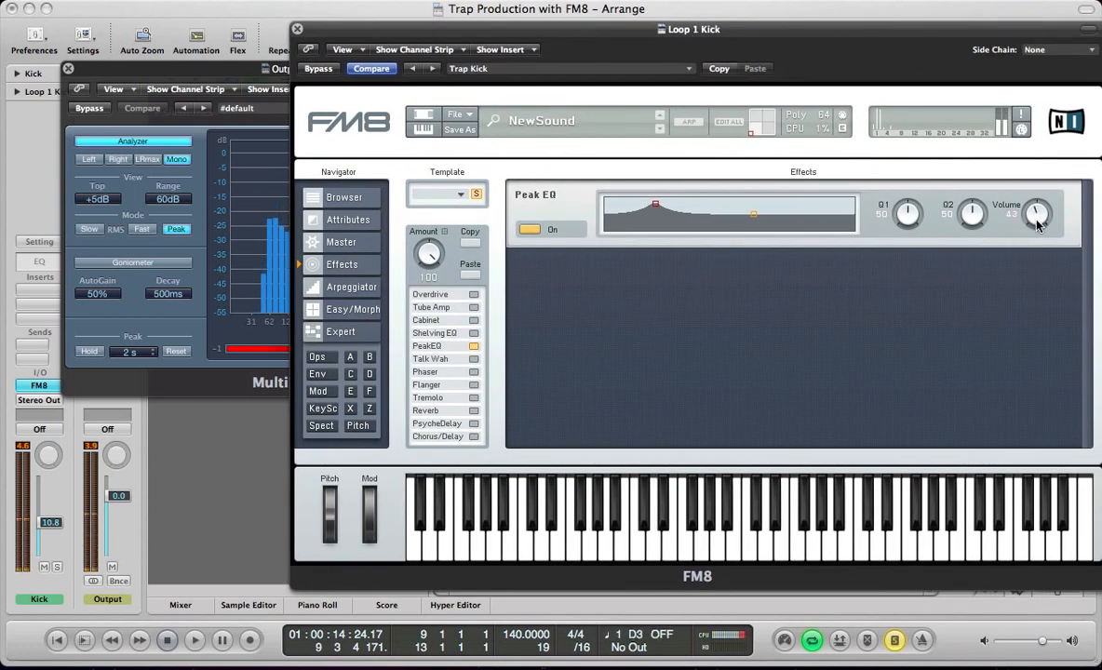
pyautogui.press('v')
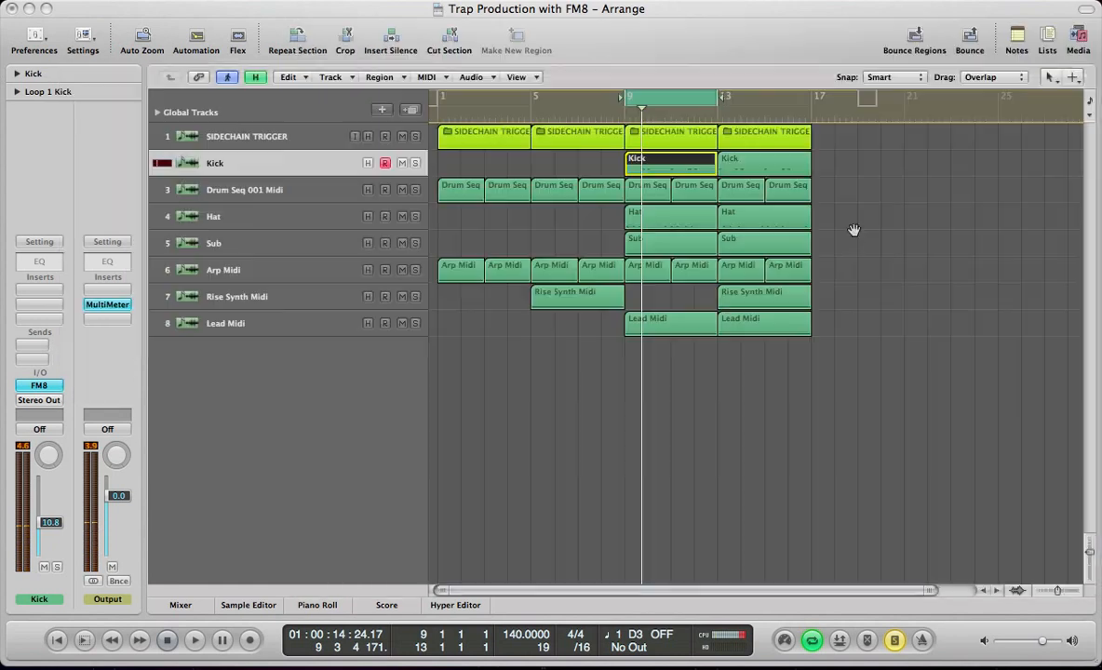
pyautogui.press('space')
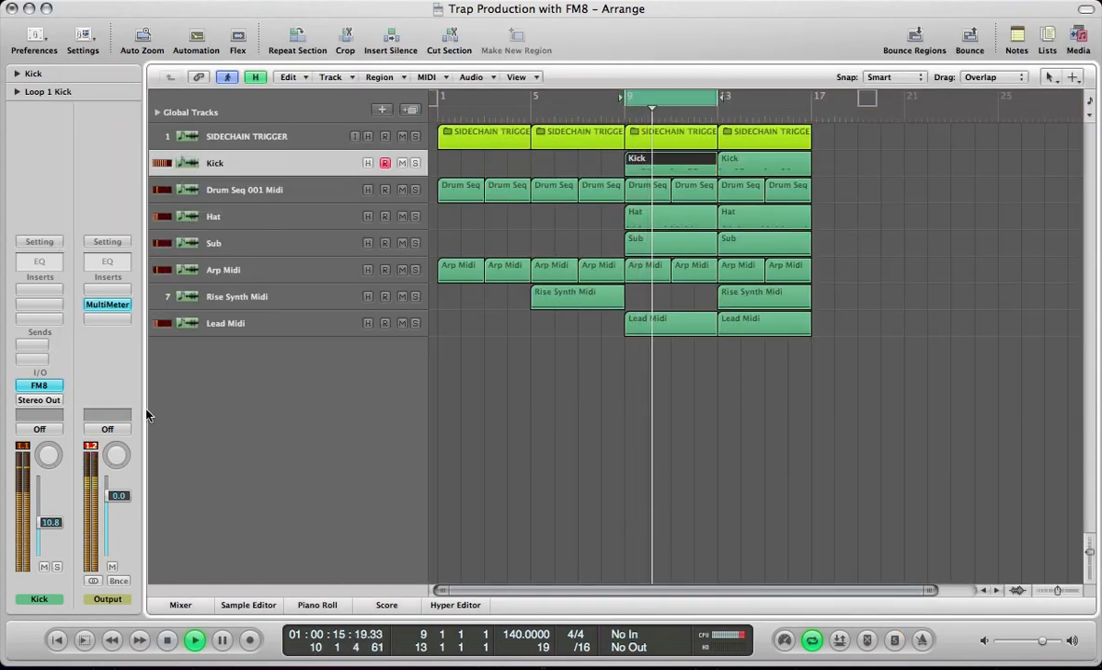
pyautogui.press('v')
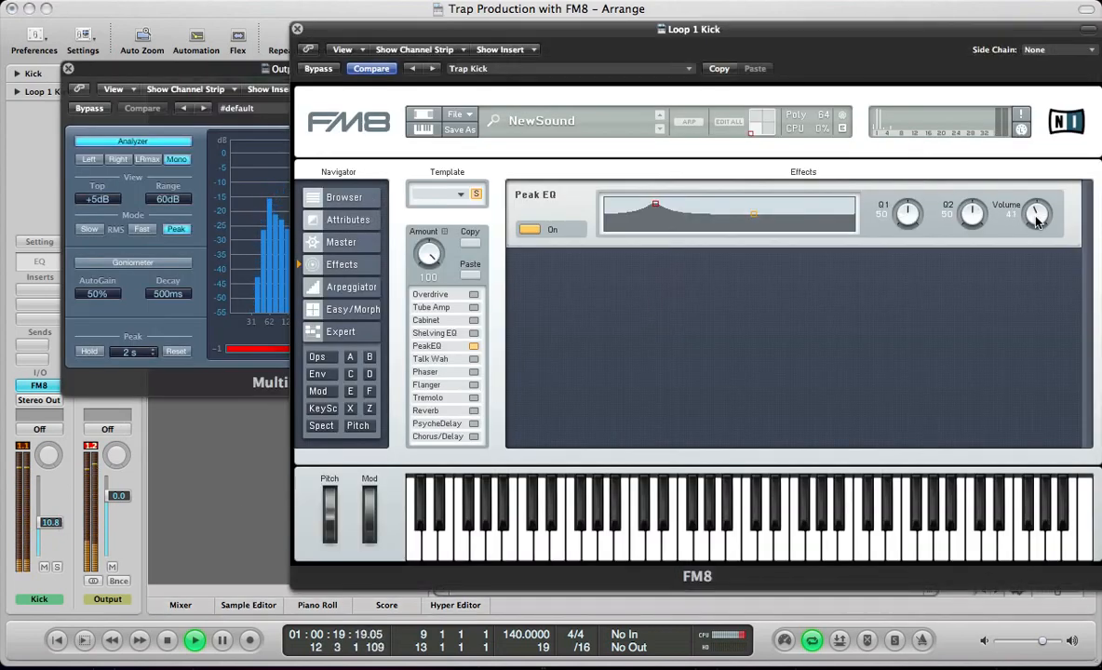
pyautogui.moveTo(1037, 220); pyautogui.dragTo(1036, 225)
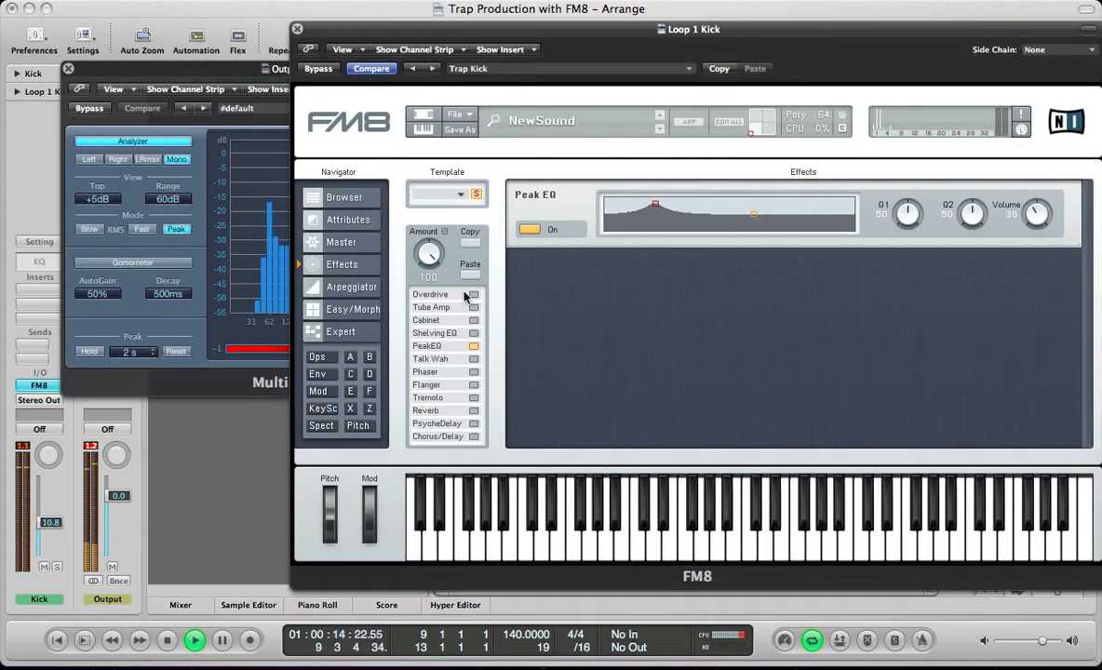
# Step: Lower the Kick channel's fader to -13.2, stop playback and close the plug-in windows
pyautogui.press('v')
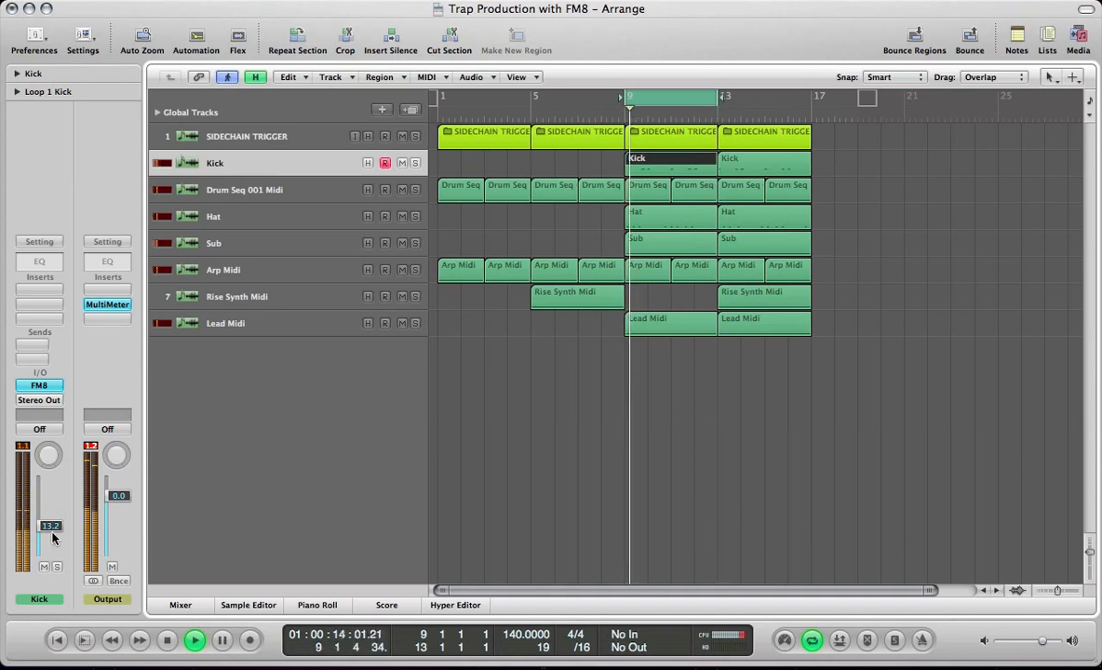
pyautogui.press('v')
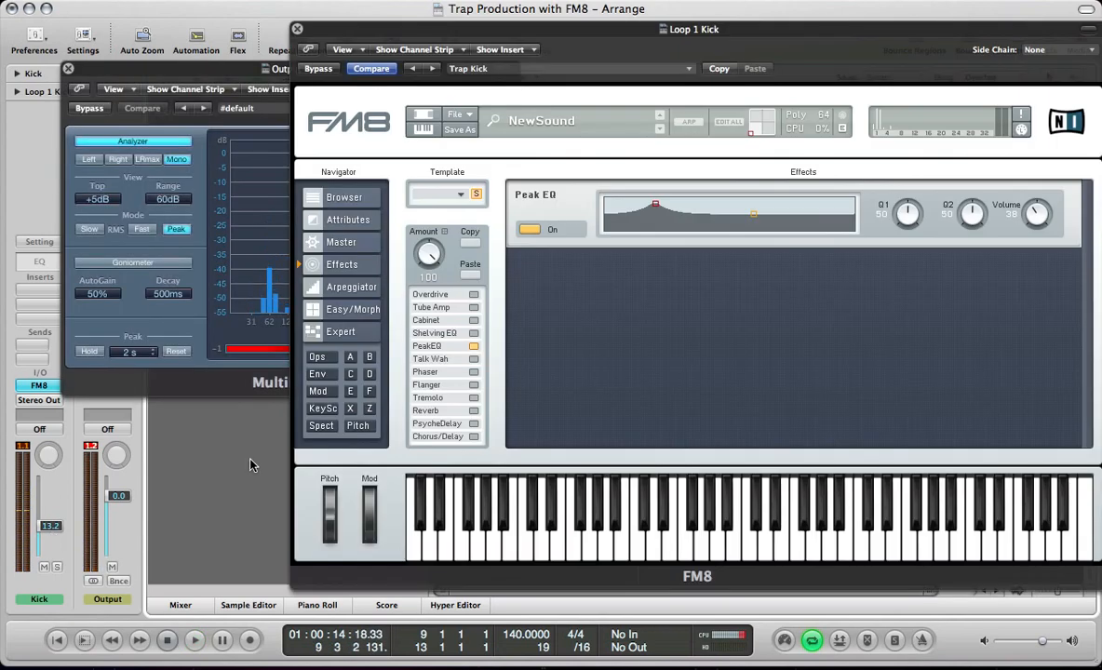
pyautogui.click(346, 198)
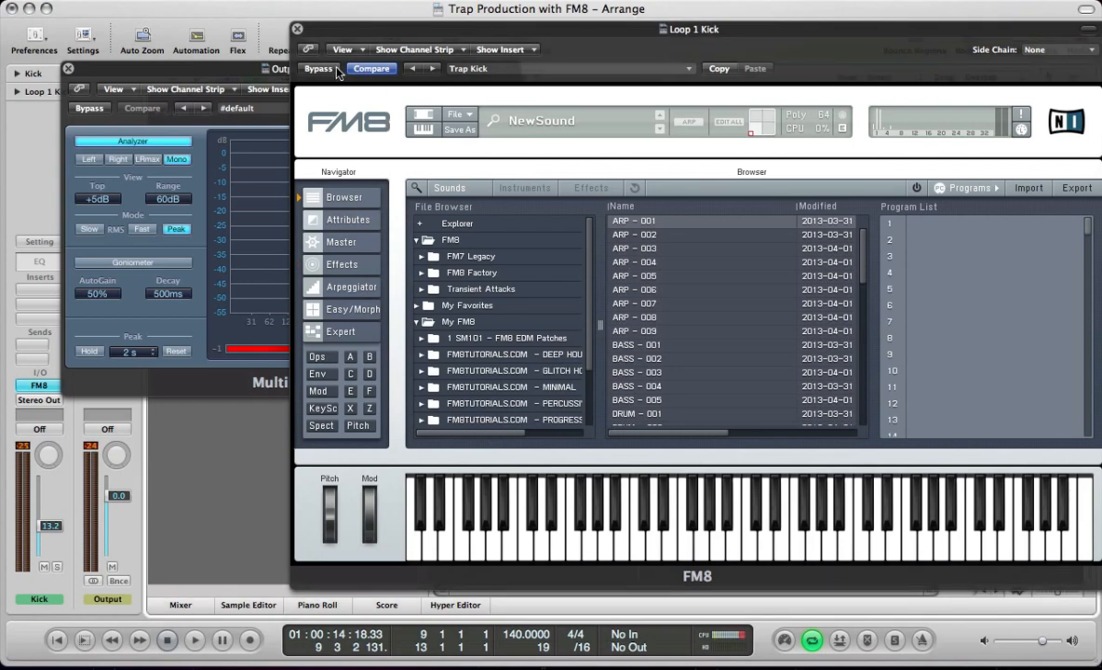
pyautogui.click(297, 31)
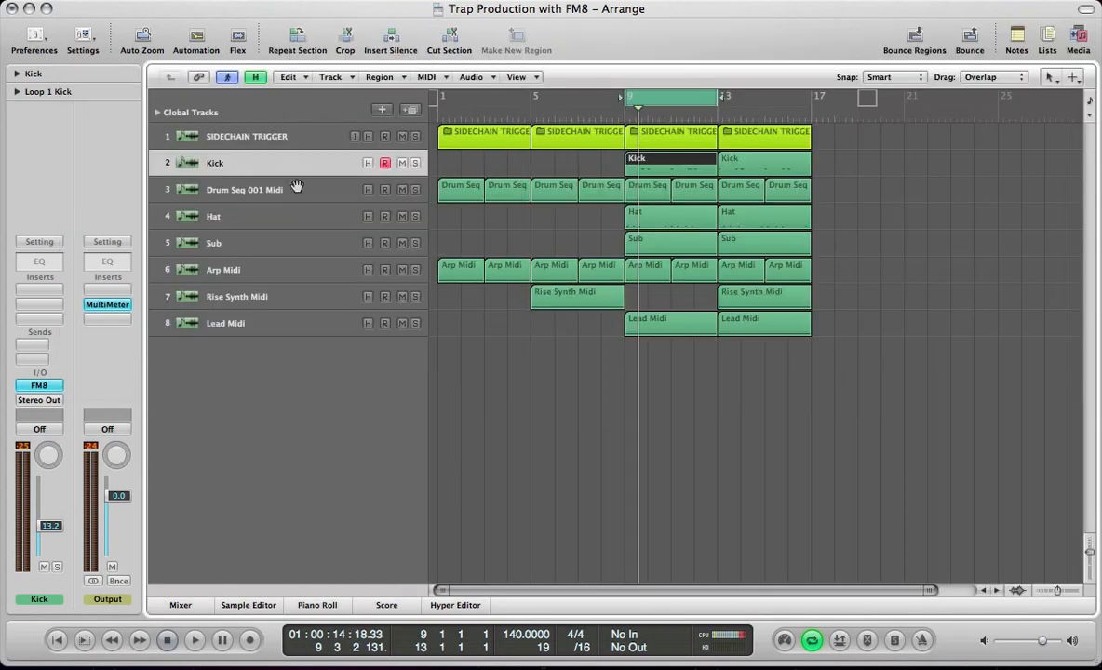
# Step: Play the soloed Hat track, compare its Channel EQ bypassed and active, and close the plug-in windows
pyautogui.click(288, 220)
pyautogui.press('space')
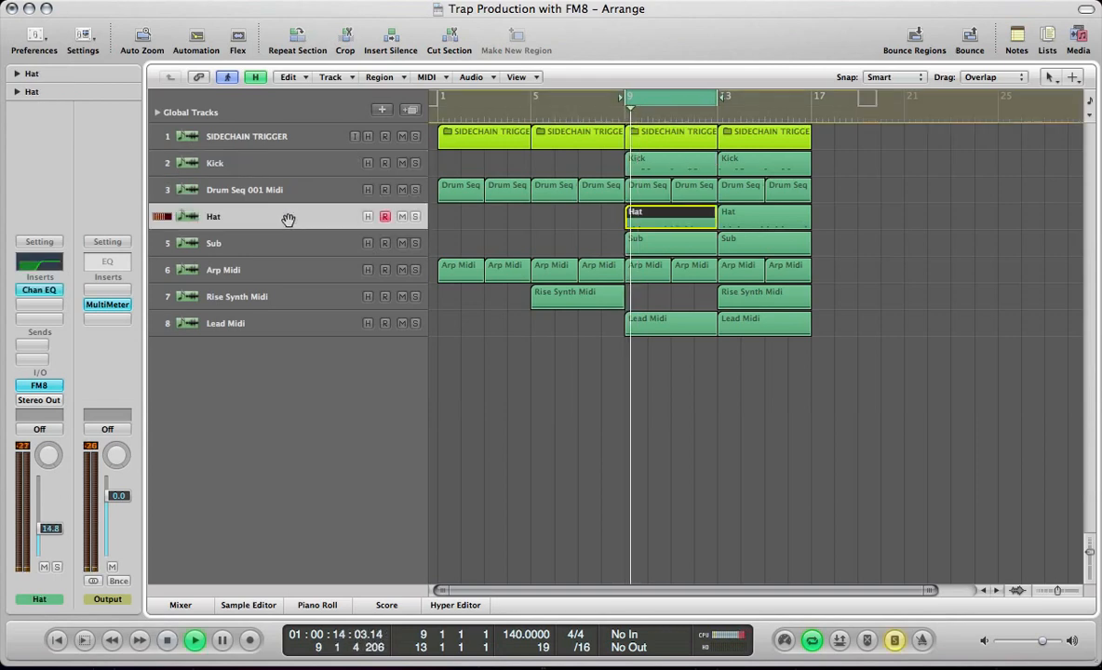
pyautogui.click(22, 291)
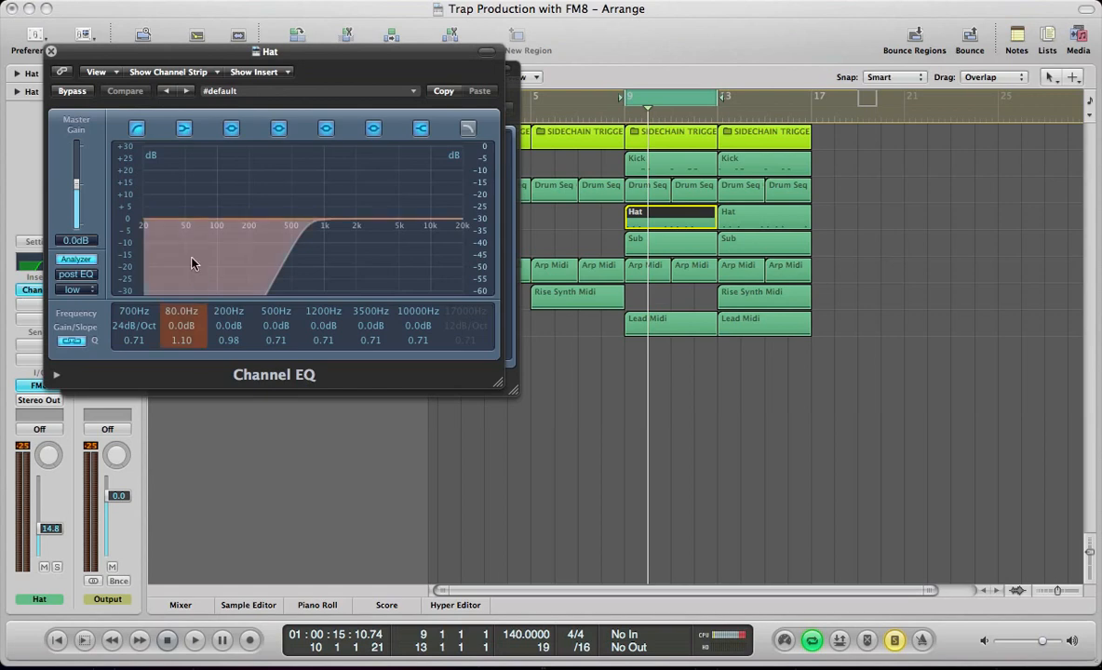
pyautogui.click(84, 260)
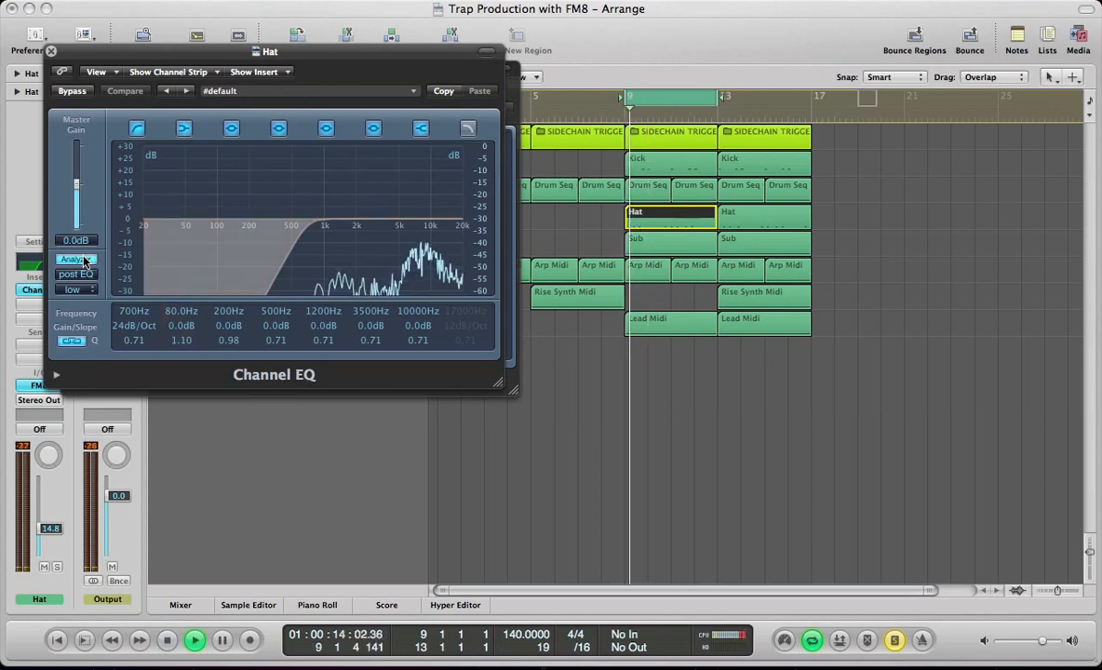
pyautogui.click(71, 91)
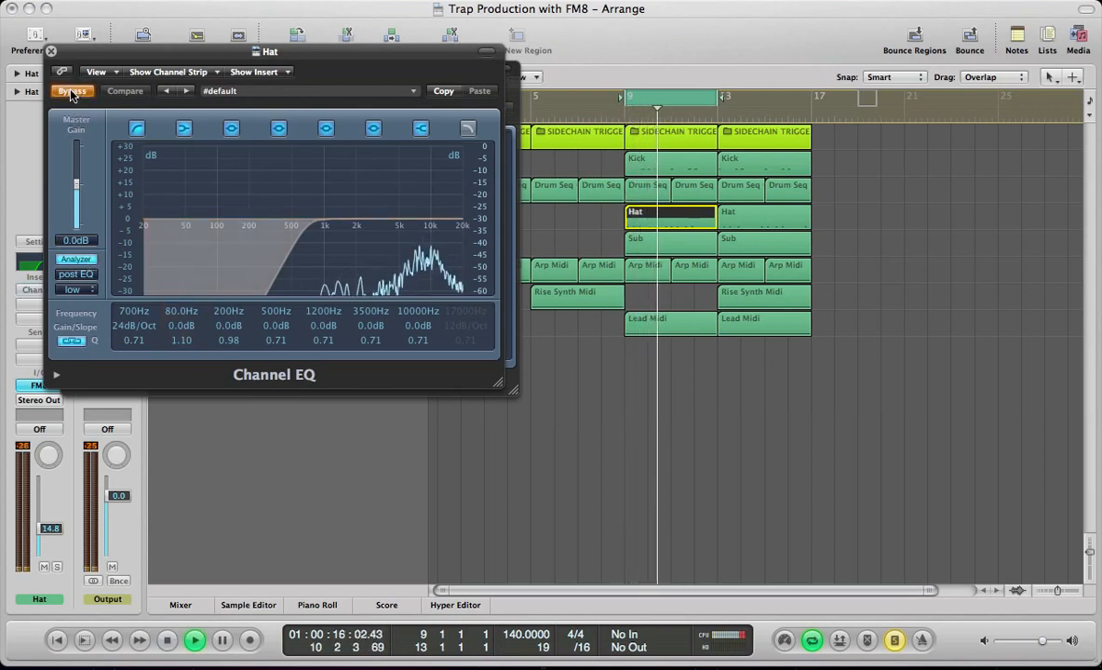
pyautogui.click(70, 91)
pyautogui.click(50, 52)
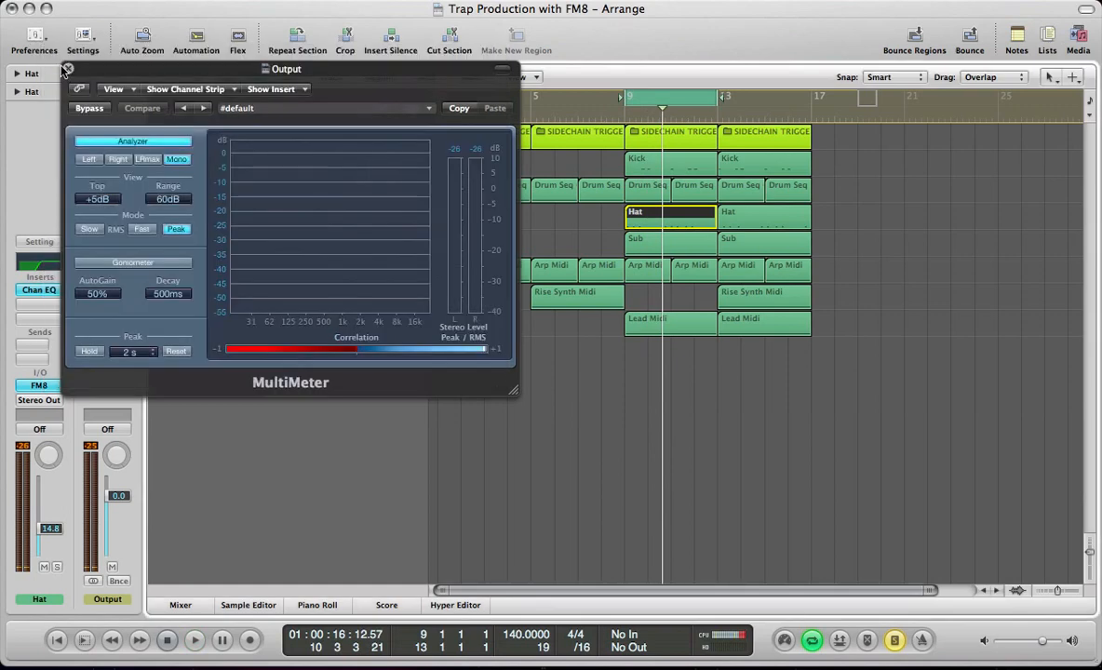
pyautogui.click(68, 69)
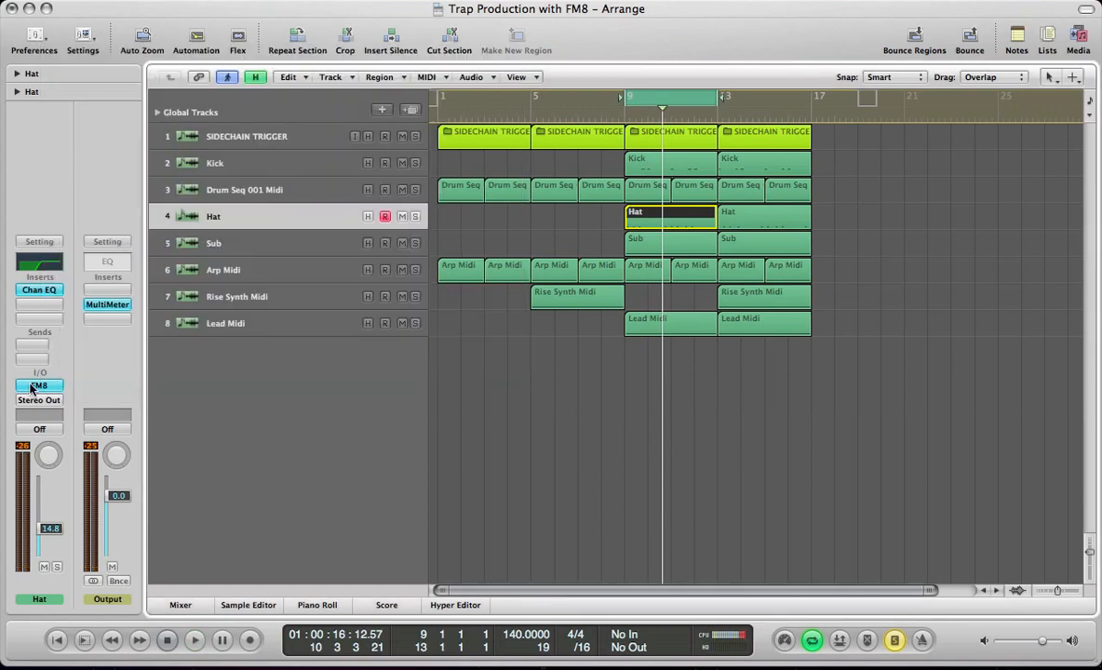
# Step: Open FM8 on the Hat channel and create a new sound
pyautogui.click(36, 386)
pyautogui.click(211, 137)
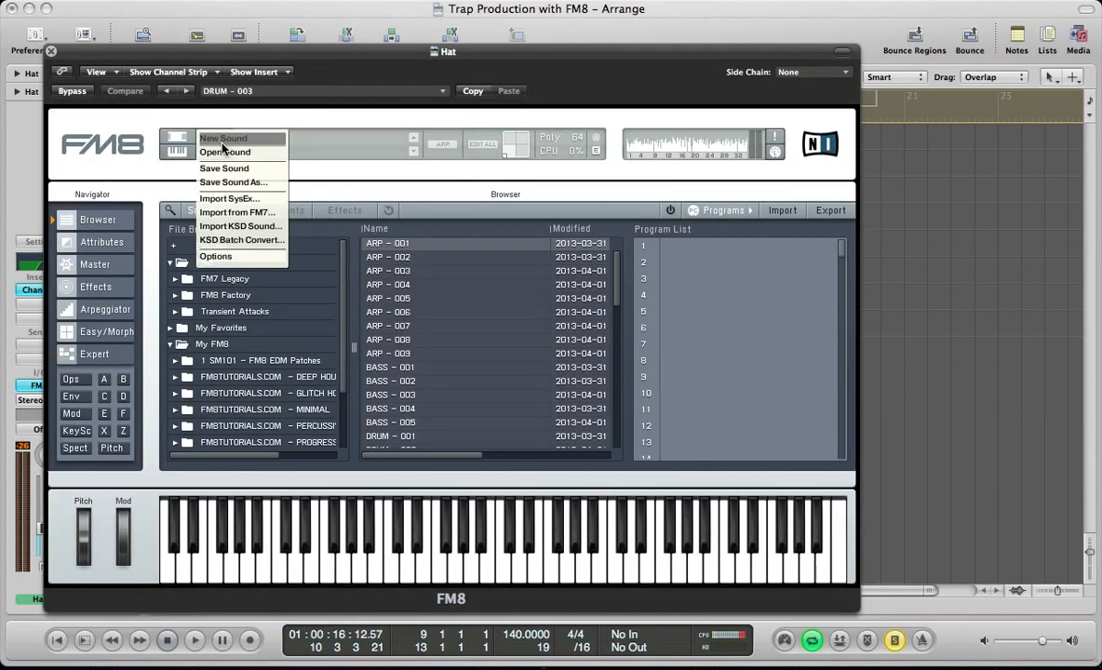
pyautogui.click(221, 146)
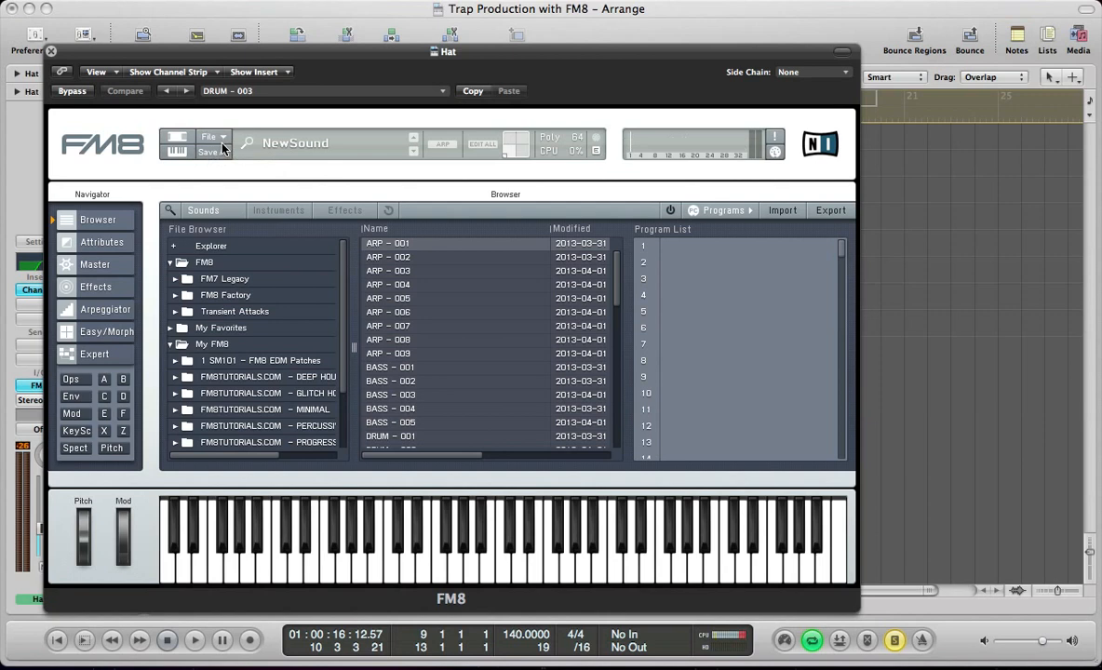
# Step: Remove operator F from the FM matrix output and route operator X to the output at 100
pyautogui.click(109, 290)
pyautogui.click(76, 398)
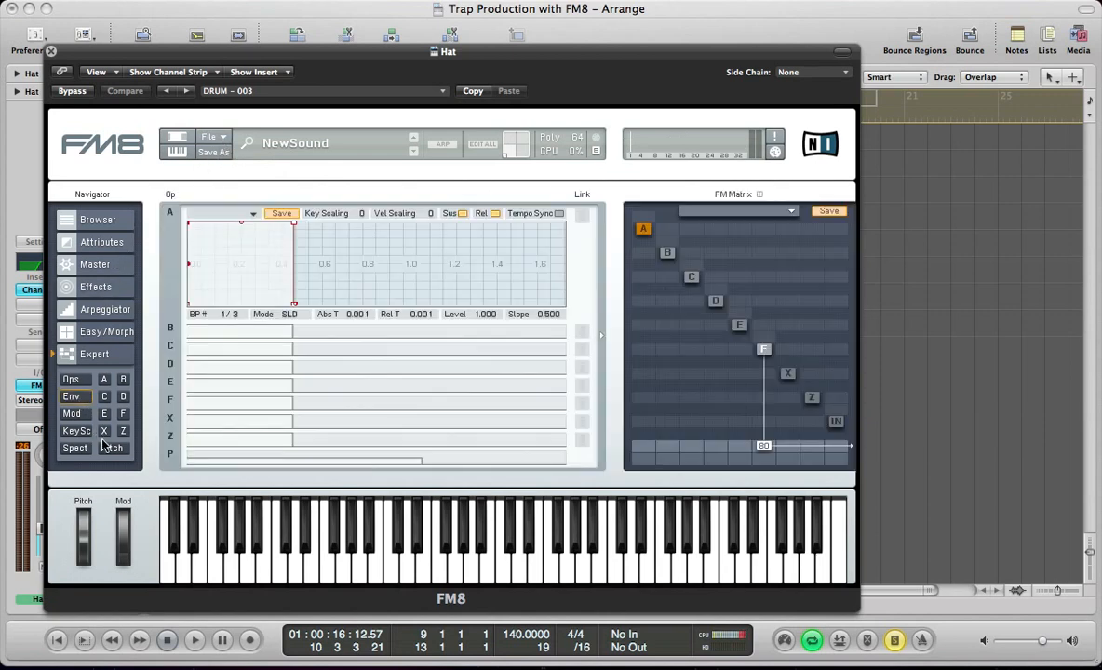
pyautogui.click(104, 431)
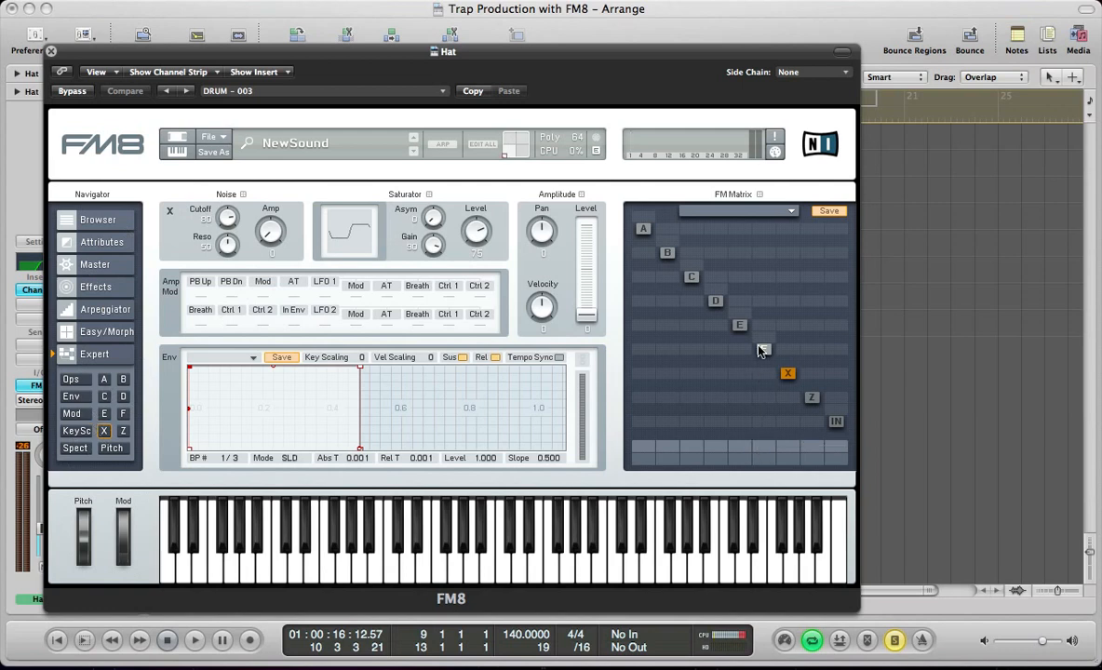
pyautogui.moveTo(788, 445); pyautogui.dragTo(783, 256)
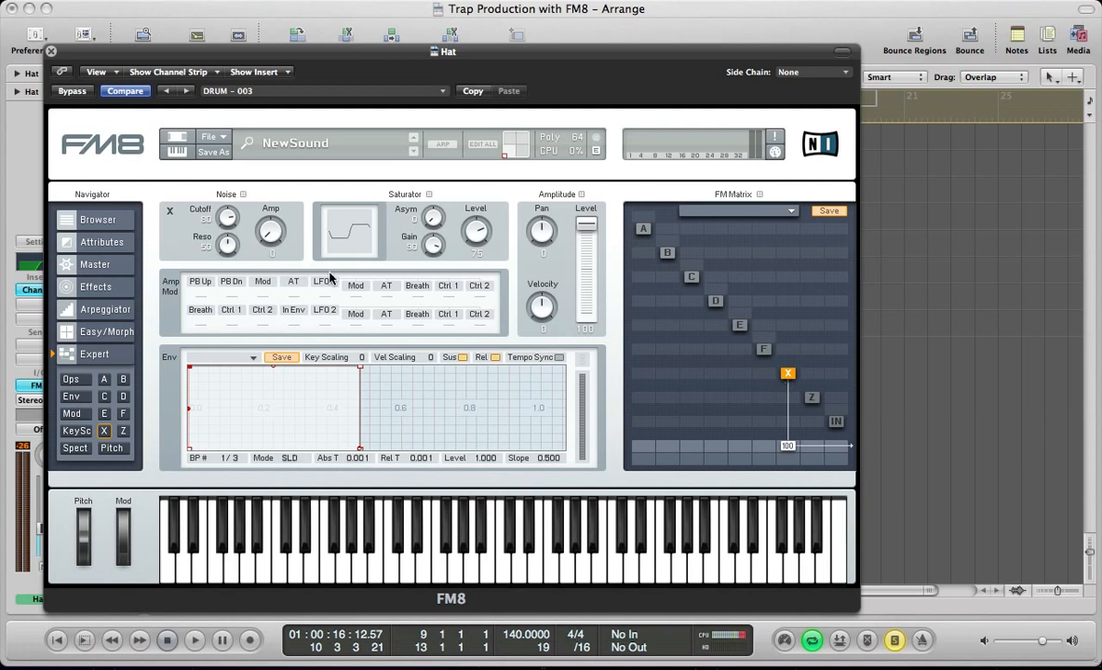
# Step: Set operator X's noise amp and cutoff to 100, raise the resonance slightly, and set saturator asymmetry to 37 with gain and level at 100
pyautogui.moveTo(270, 228); pyautogui.dragTo(271, 90)
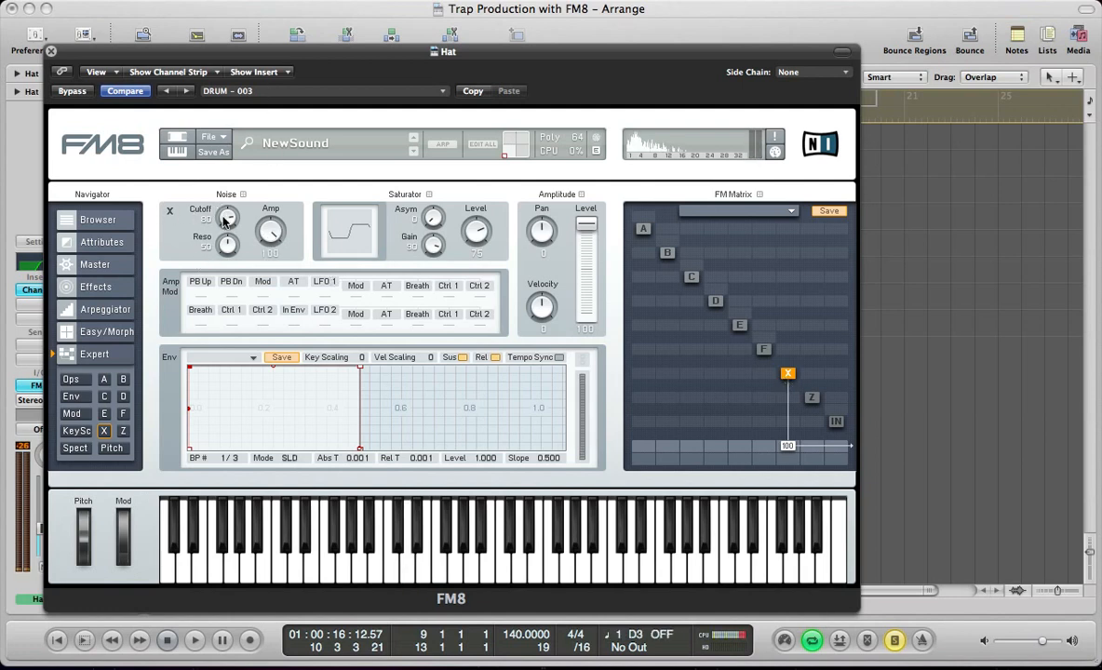
pyautogui.moveTo(224, 221); pyautogui.dragTo(226, 185)
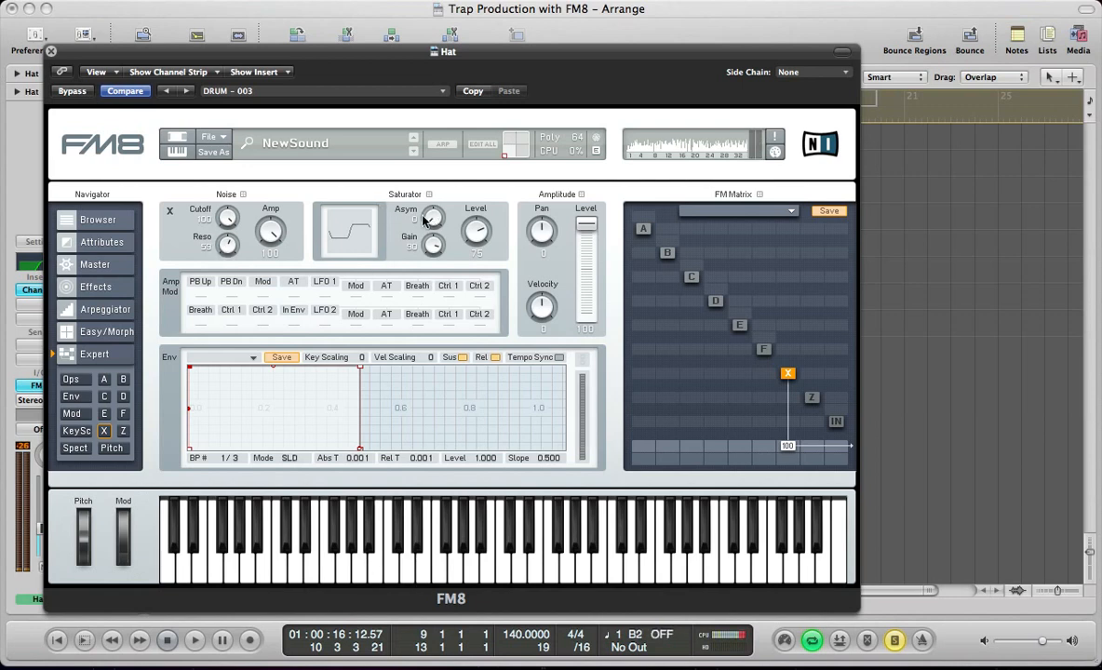
pyautogui.moveTo(423, 220); pyautogui.dragTo(428, 207)
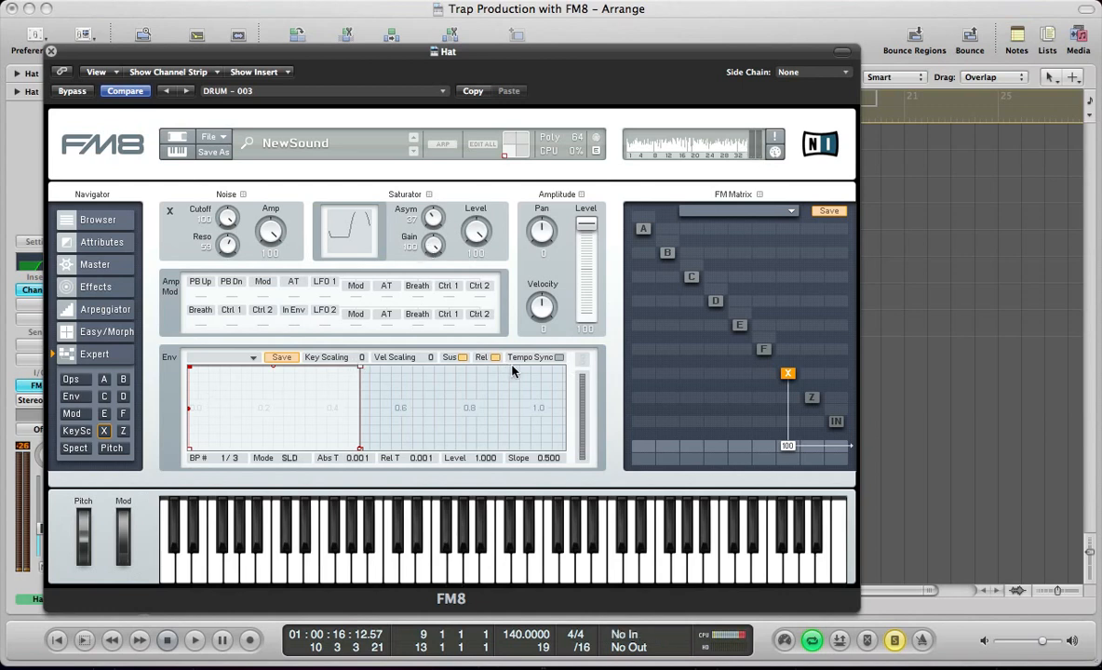
# Step: Tempo-sync operator X's envelope and shape a short decay to level 0 at time 0.500 with slope 0.950
pyautogui.click(559, 358)
pyautogui.moveTo(361, 370); pyautogui.dragTo(363, 458)
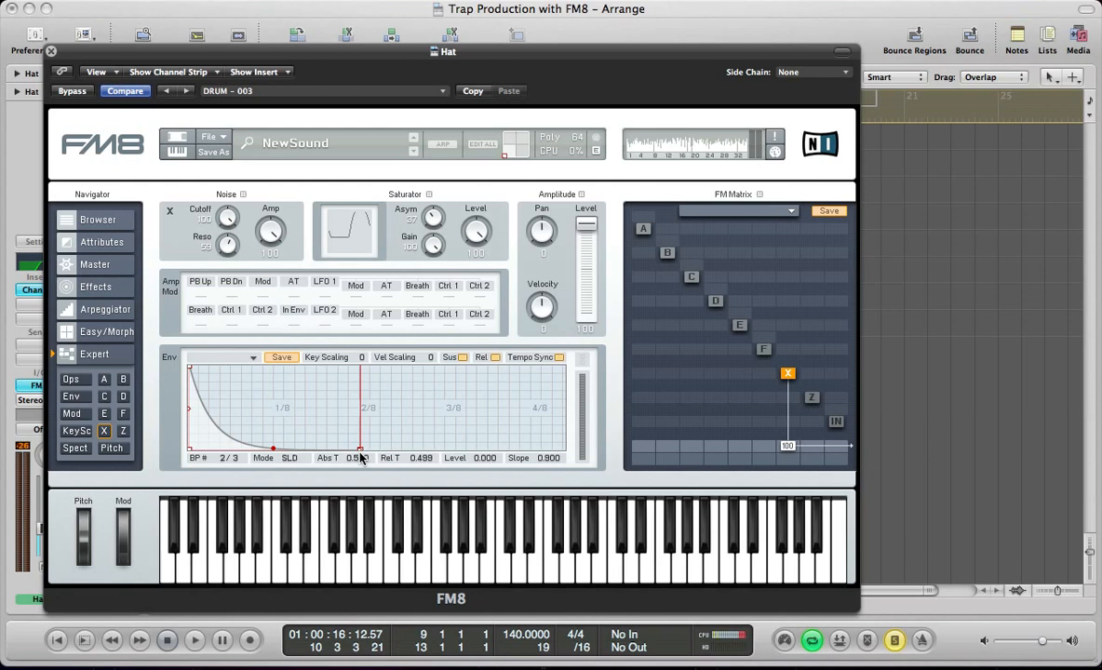
pyautogui.moveTo(310, 428); pyautogui.dragTo(312, 460)
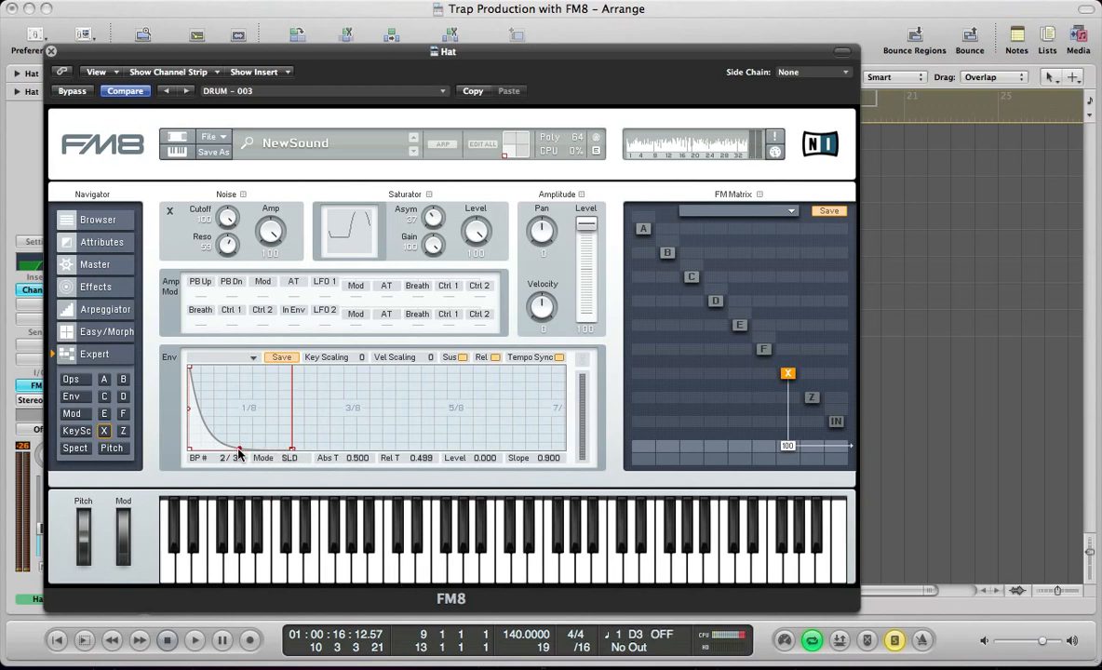
pyautogui.moveTo(238, 453); pyautogui.dragTo(239, 460)
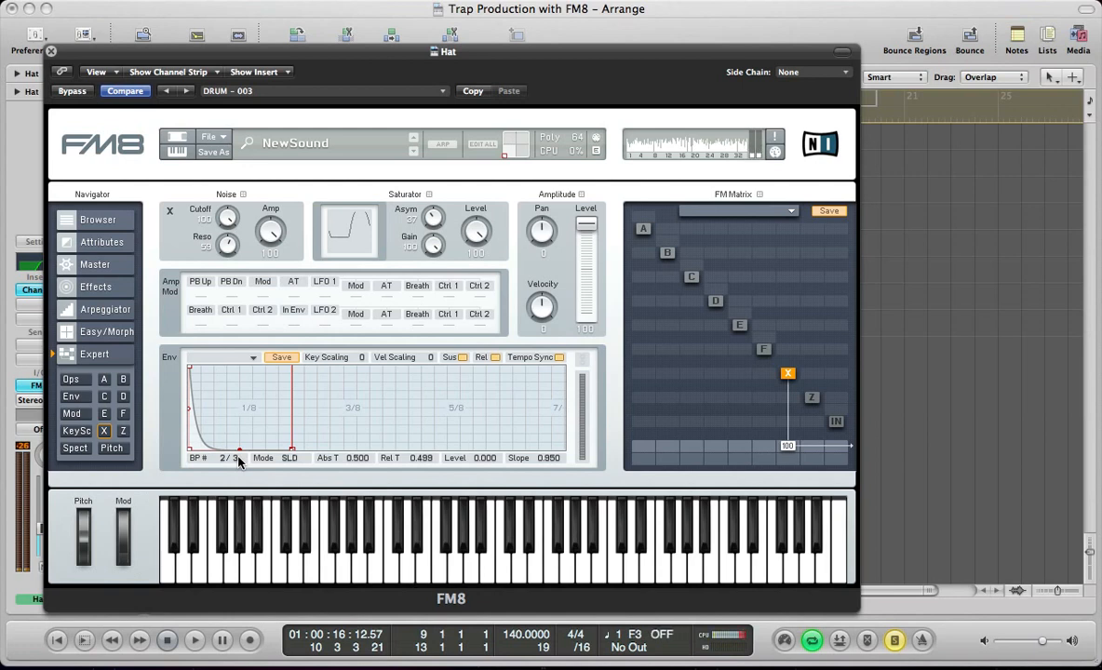
# Step: Switch the hat sound to mono and set its unison detune to 0
pyautogui.click(99, 262)
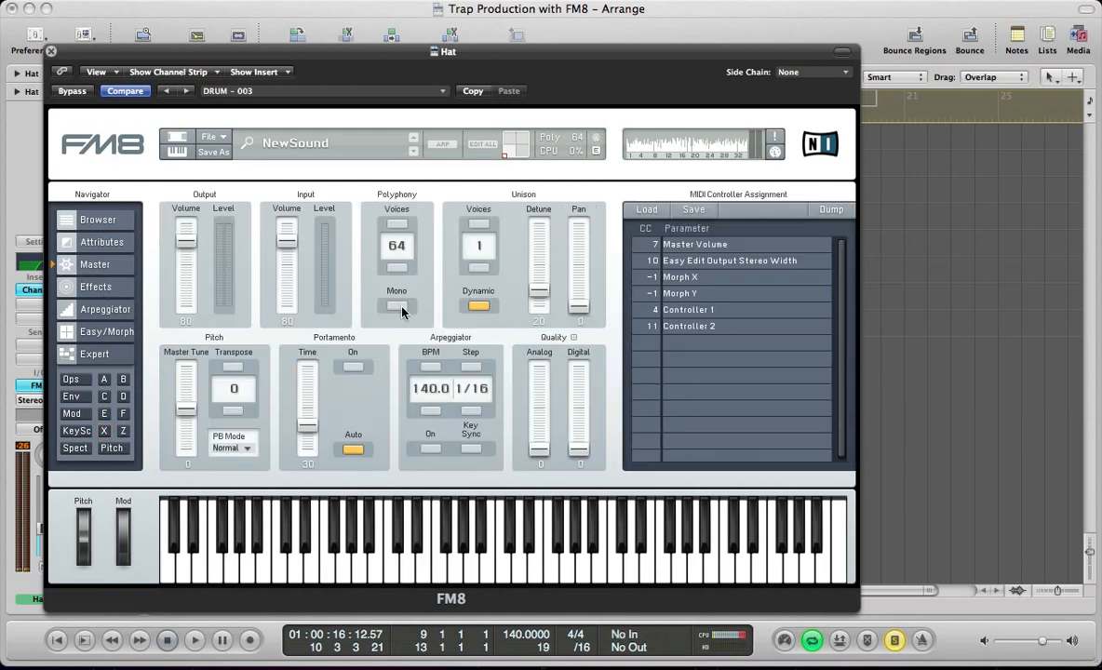
pyautogui.moveTo(544, 296); pyautogui.dragTo(511, 362)
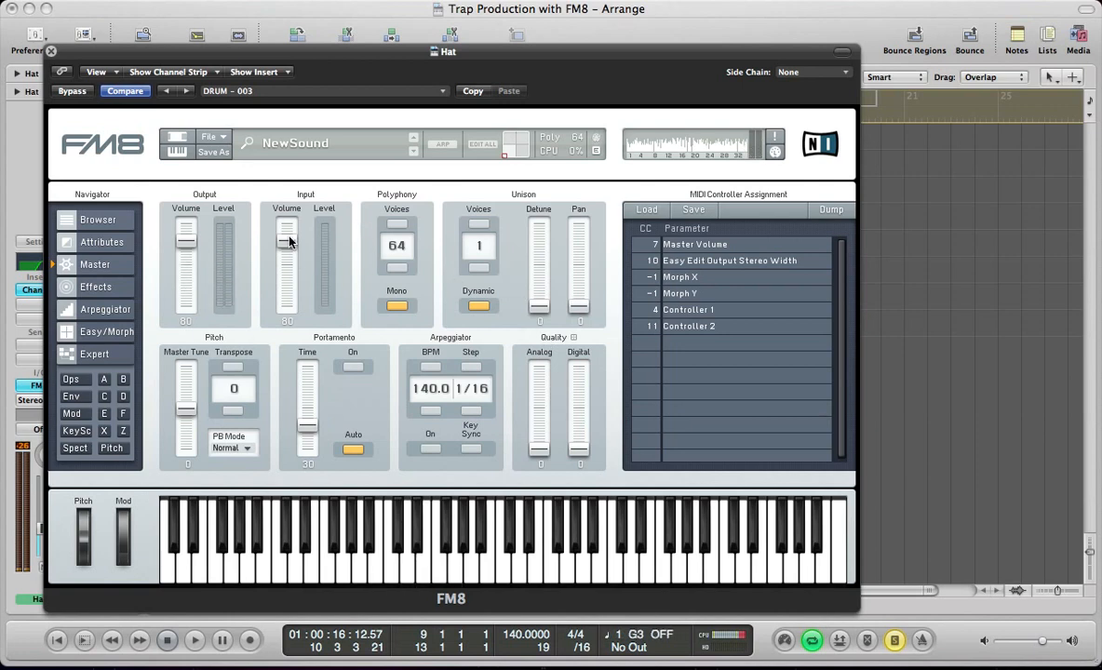
pyautogui.click(92, 286)
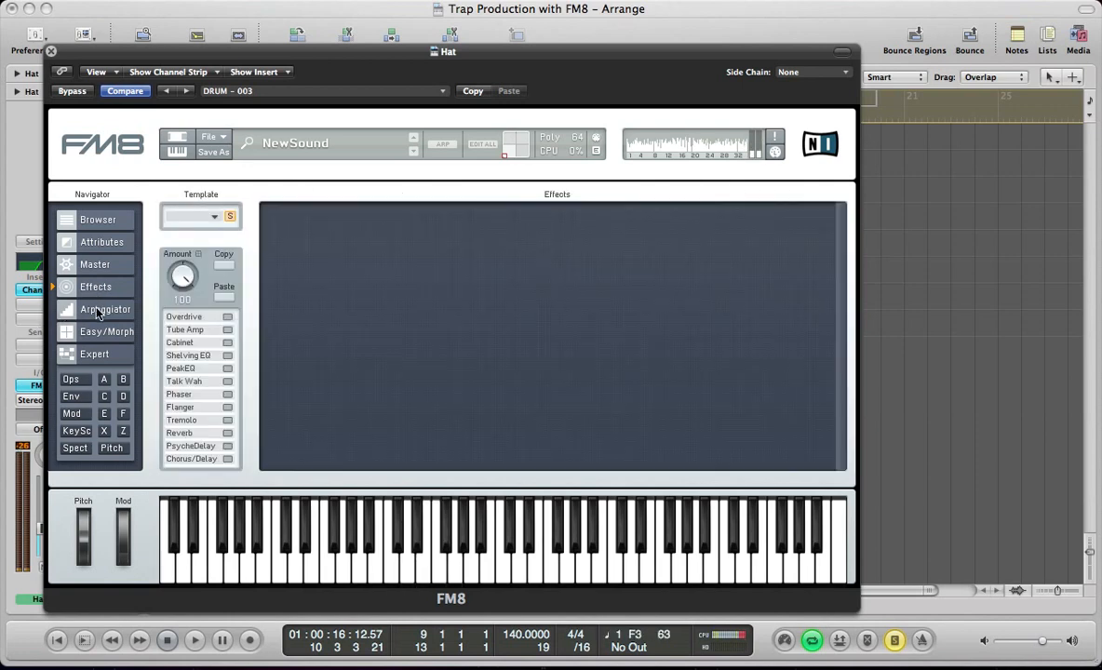
pyautogui.click(99, 310)
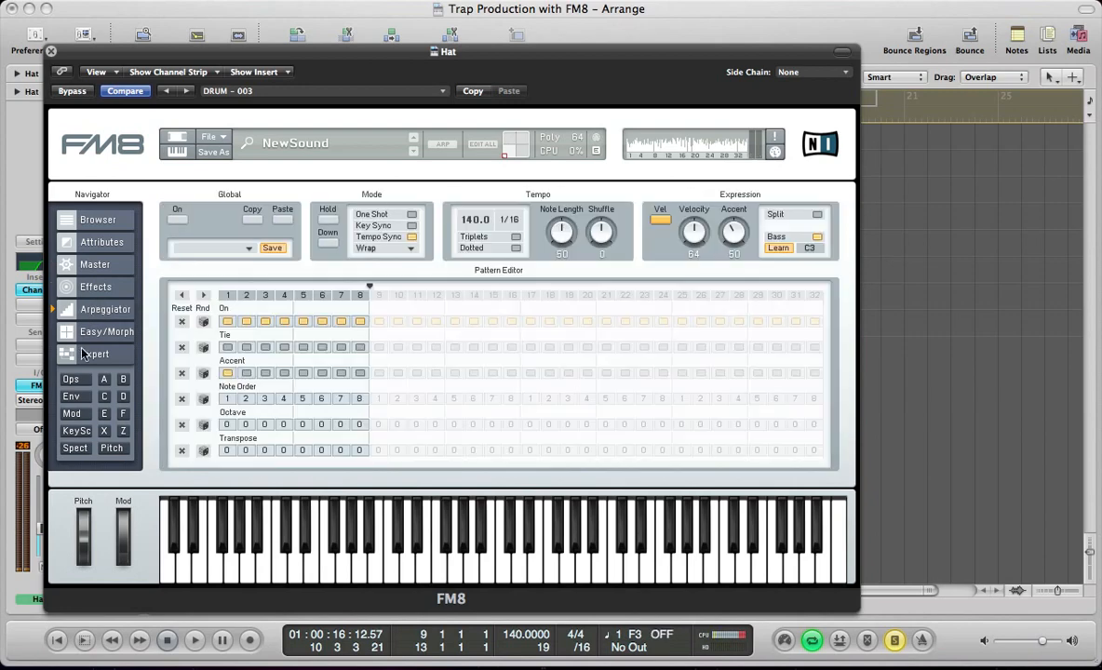
pyautogui.click(92, 355)
pyautogui.click(92, 340)
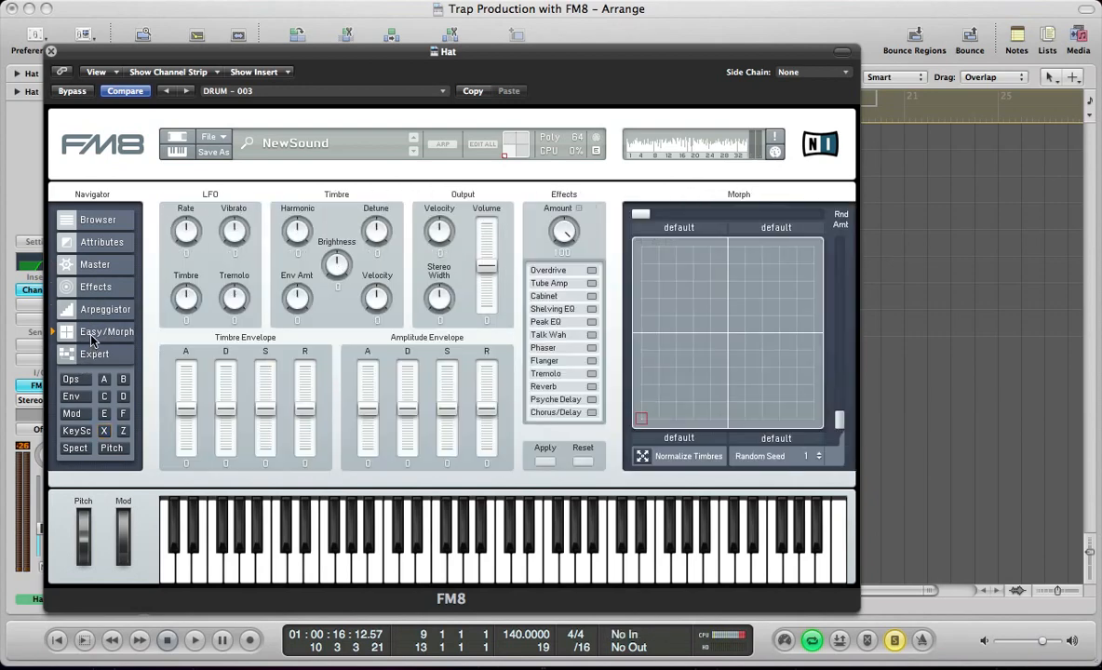
pyautogui.click(67, 381)
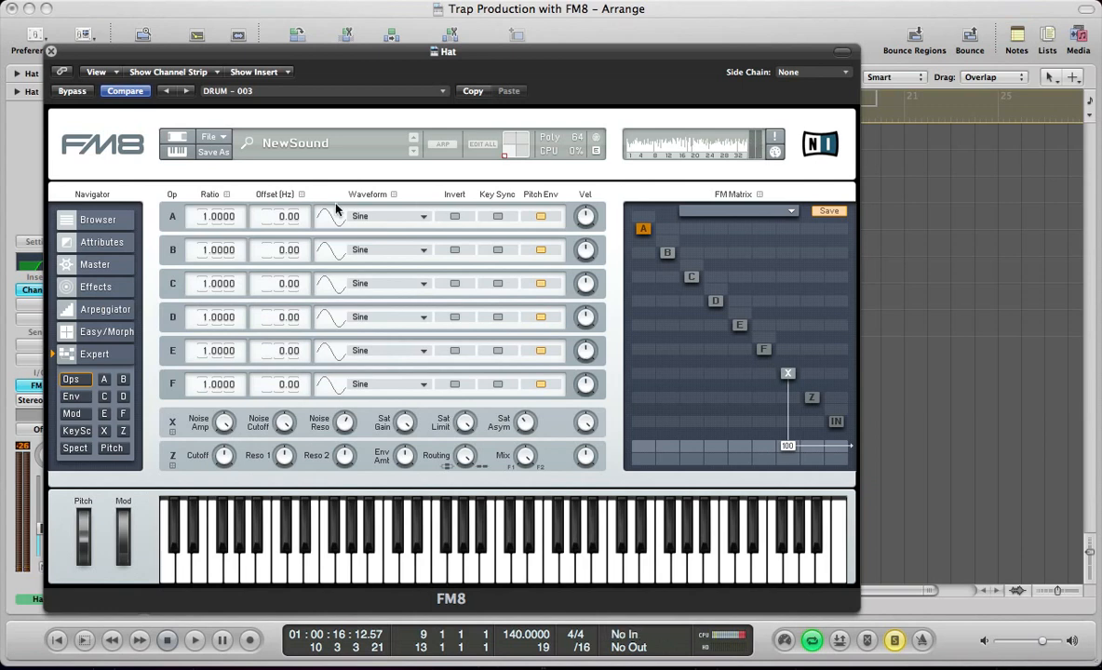
# Step: Enable the Peak EQ effect for the hat and boost its second band in the high frequencies
pyautogui.click(94, 295)
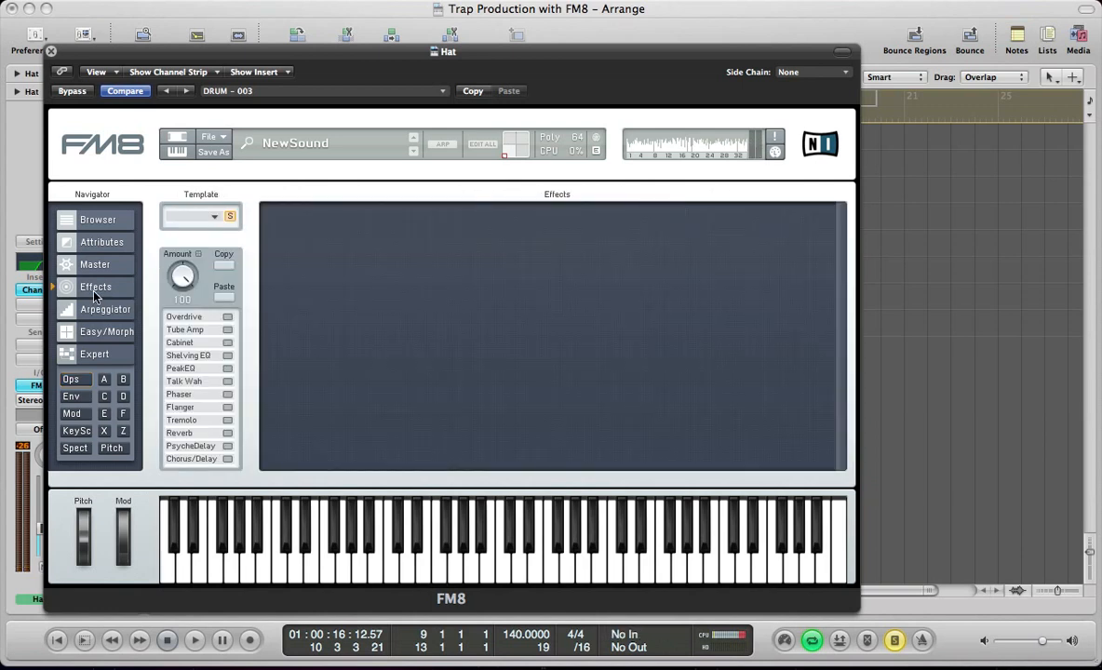
pyautogui.click(228, 368)
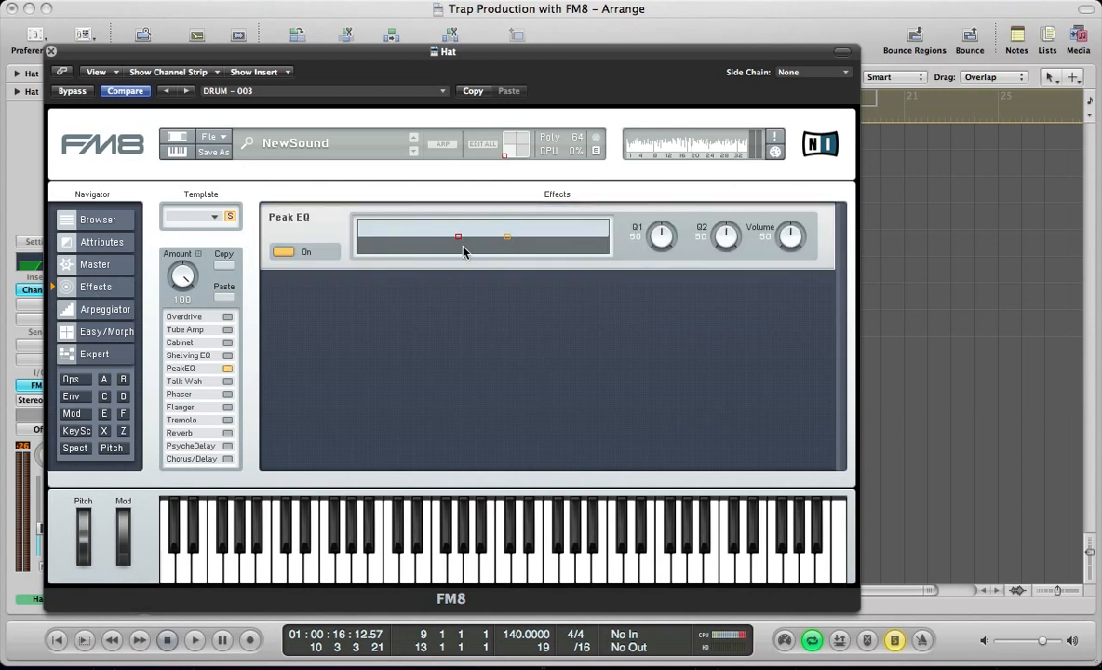
pyautogui.moveTo(506, 241); pyautogui.dragTo(584, 232)
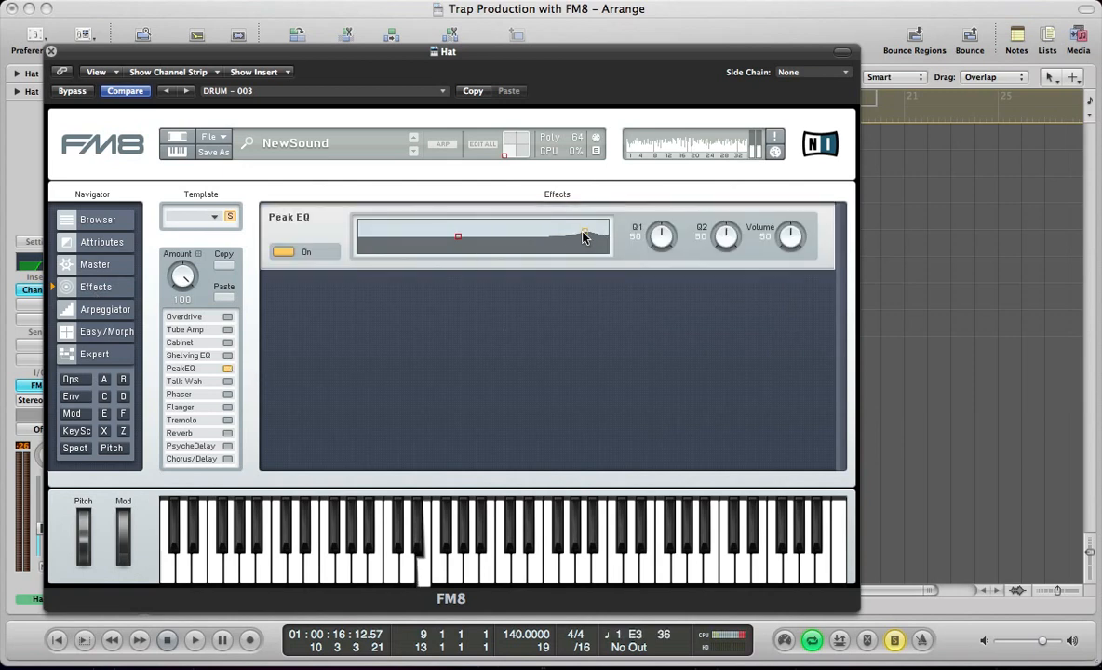
# Step: Check the hat on the Output MultiMeter's analyzer and boost the first Peak EQ band in the upper mids
pyautogui.moveTo(126, 62); pyautogui.dragTo(328, 52)
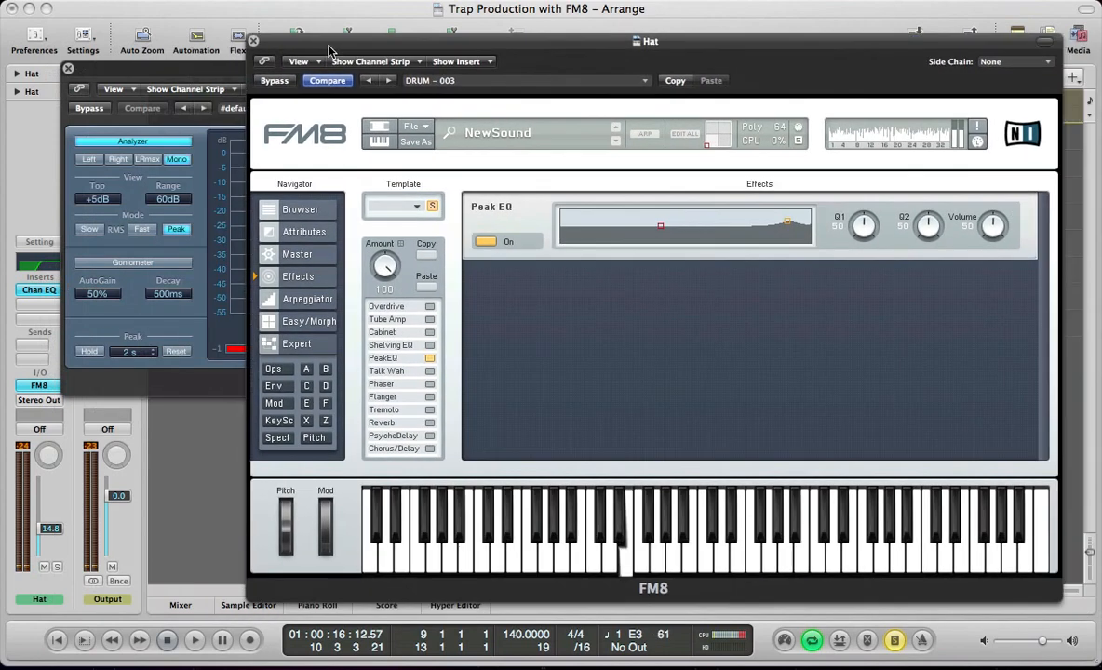
pyautogui.click(103, 73)
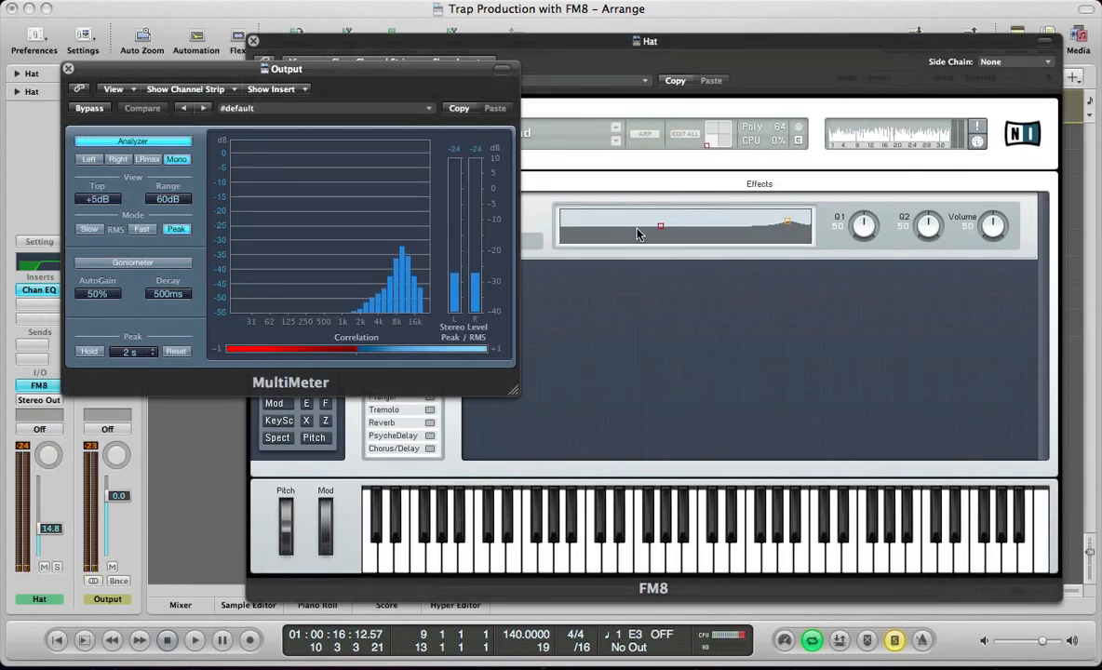
pyautogui.click(680, 224)
pyautogui.moveTo(680, 224); pyautogui.dragTo(729, 221)
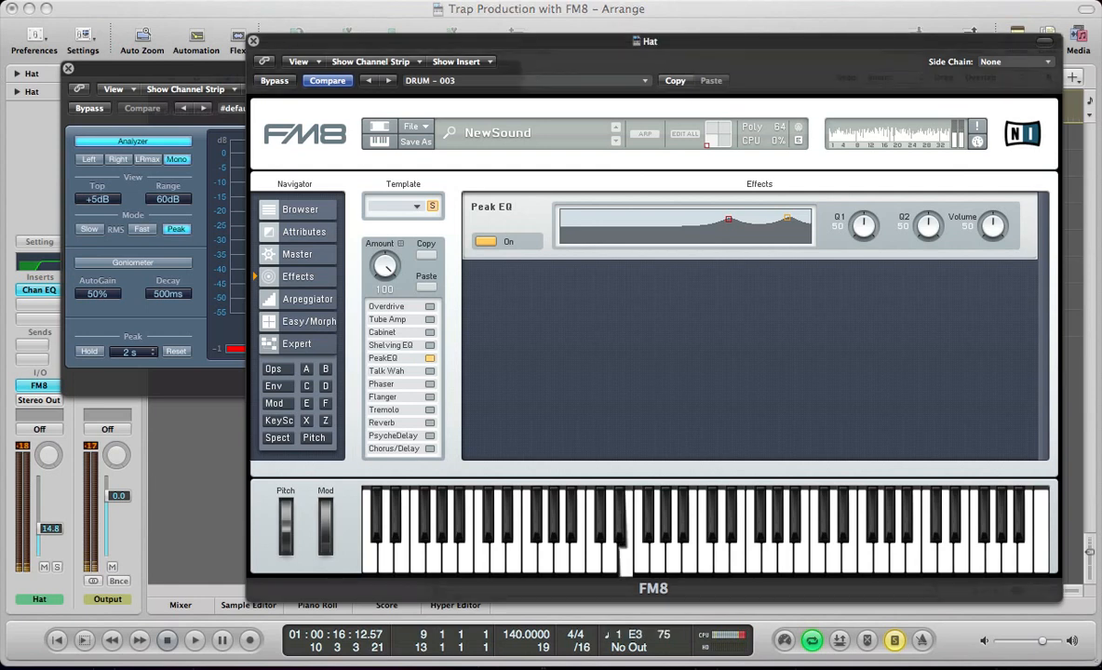
# Step: Play the soloed hat loop to audition the new sound, leaving the plug-in windows hidden
pyautogui.press('v')
pyautogui.press('space')
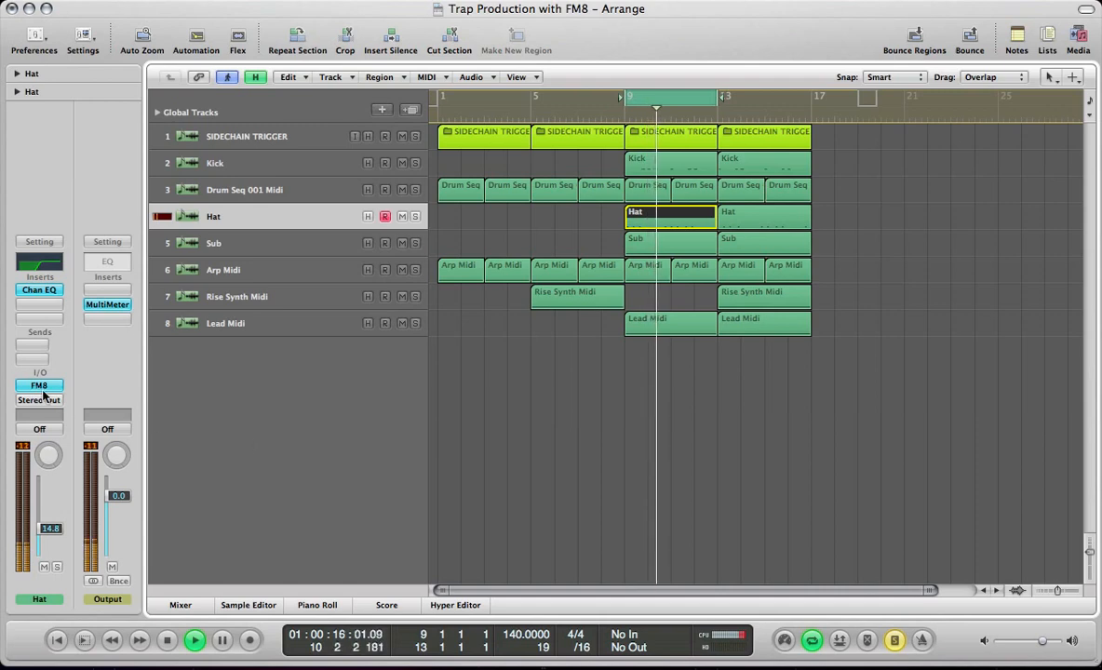
pyautogui.press('v')
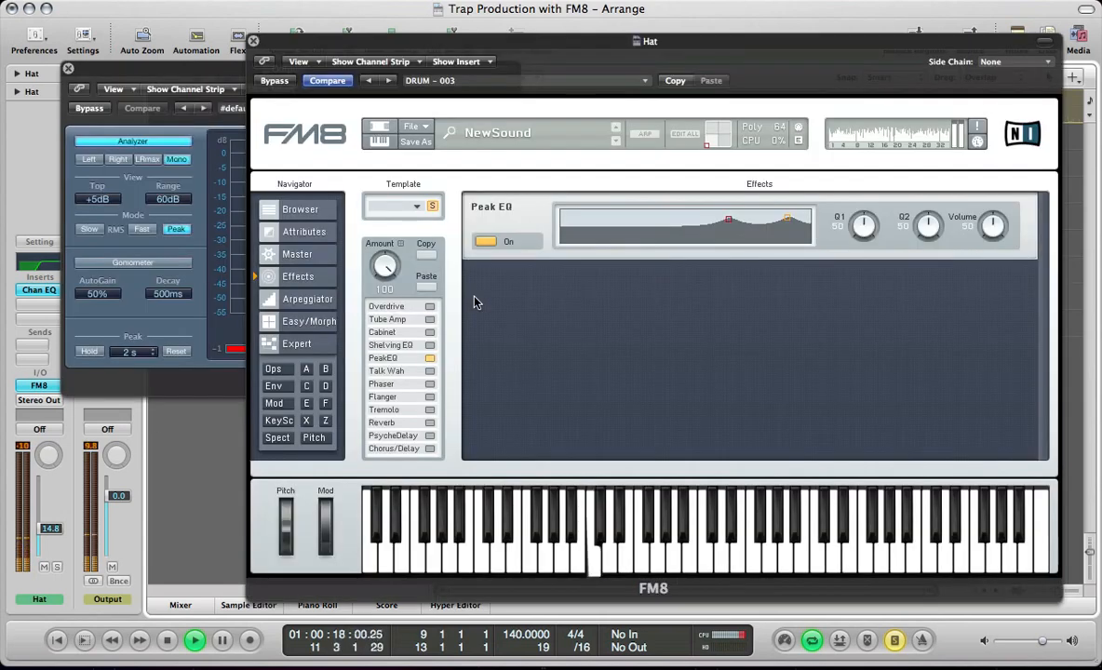
pyautogui.press('v')
# Step: Lower the velocities of all Hat notes together in the Piano Roll to about 110, 102 and 73 while the loop plays
pyautogui.press('super+4')
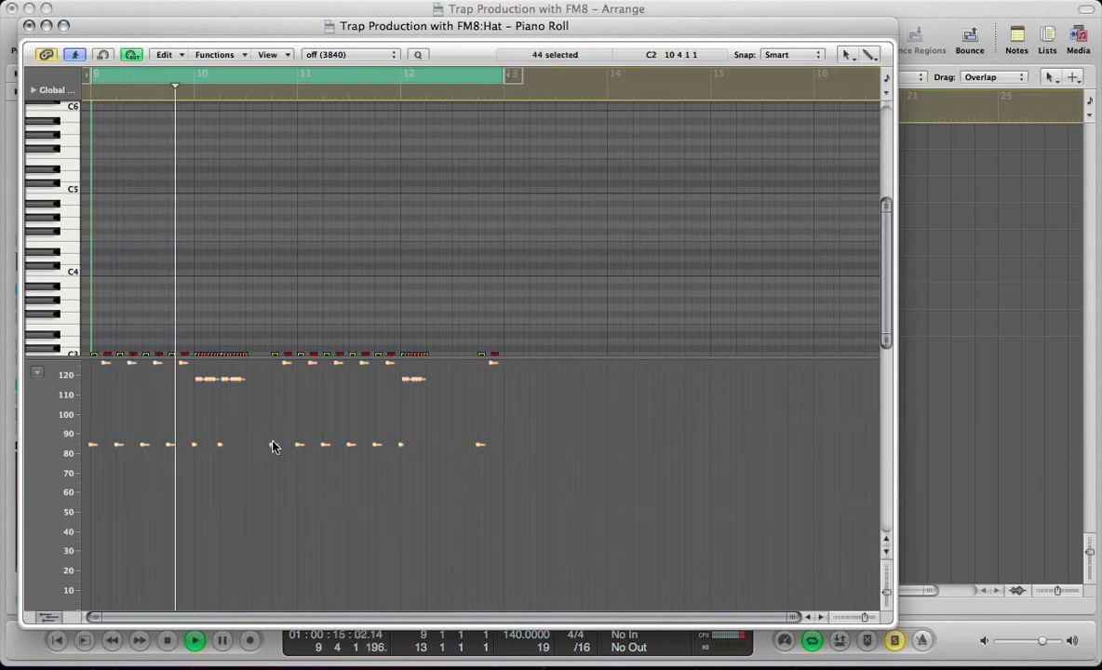
pyautogui.moveTo(274, 445); pyautogui.dragTo(272, 479)
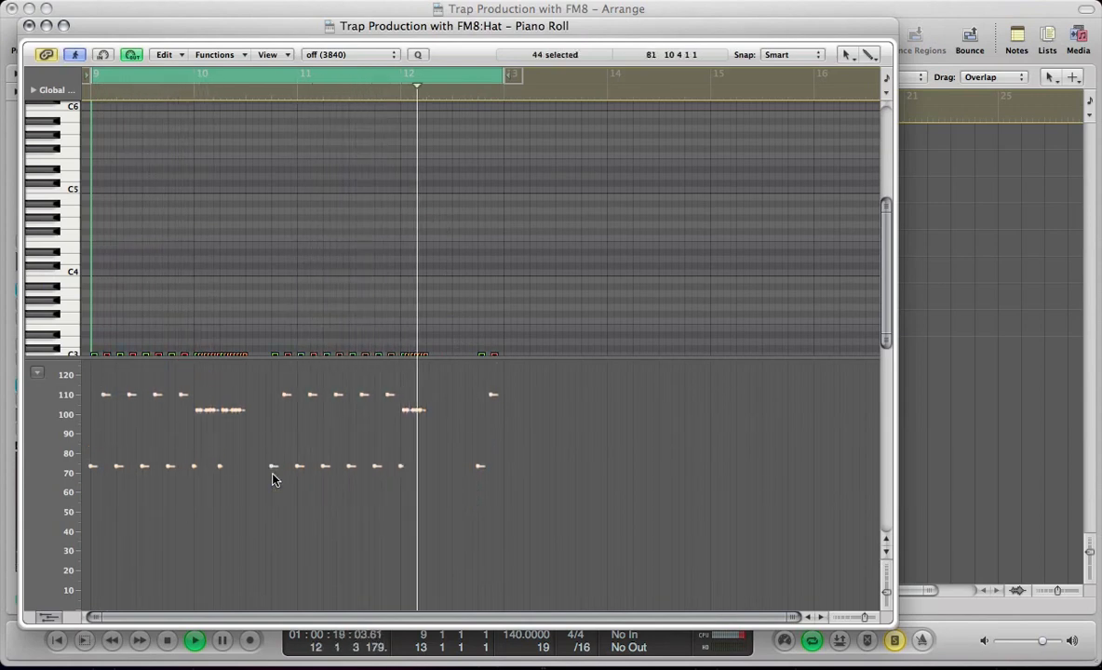
pyautogui.scroll(-1, 329, 287)
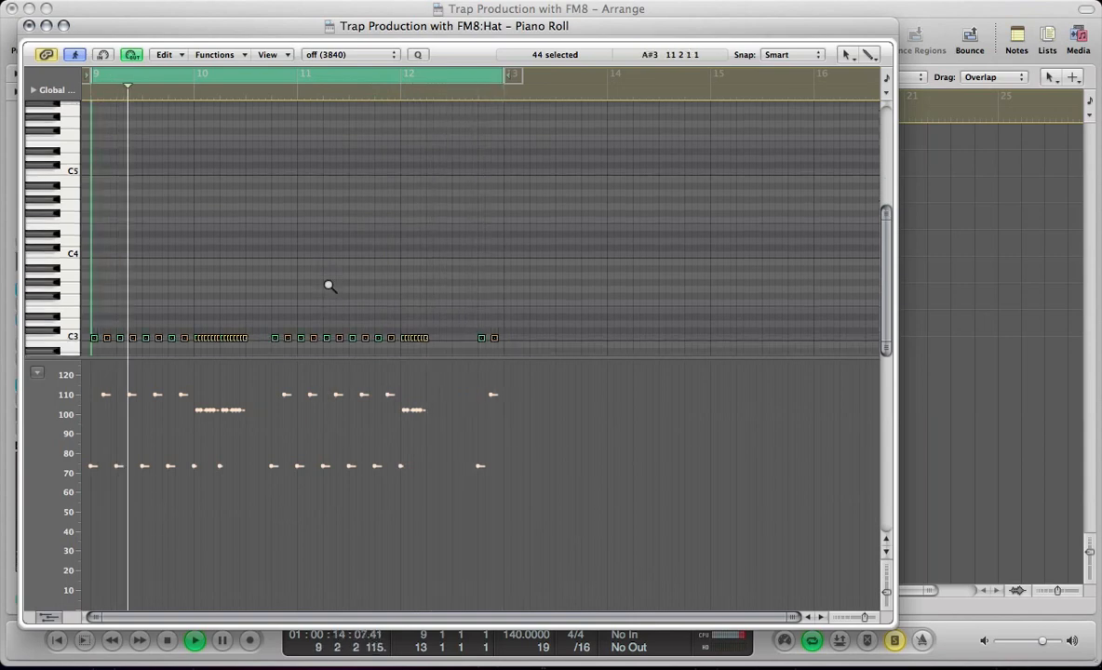
pyautogui.scroll(3, 329, 284)
pyautogui.scroll(-2, 328, 285)
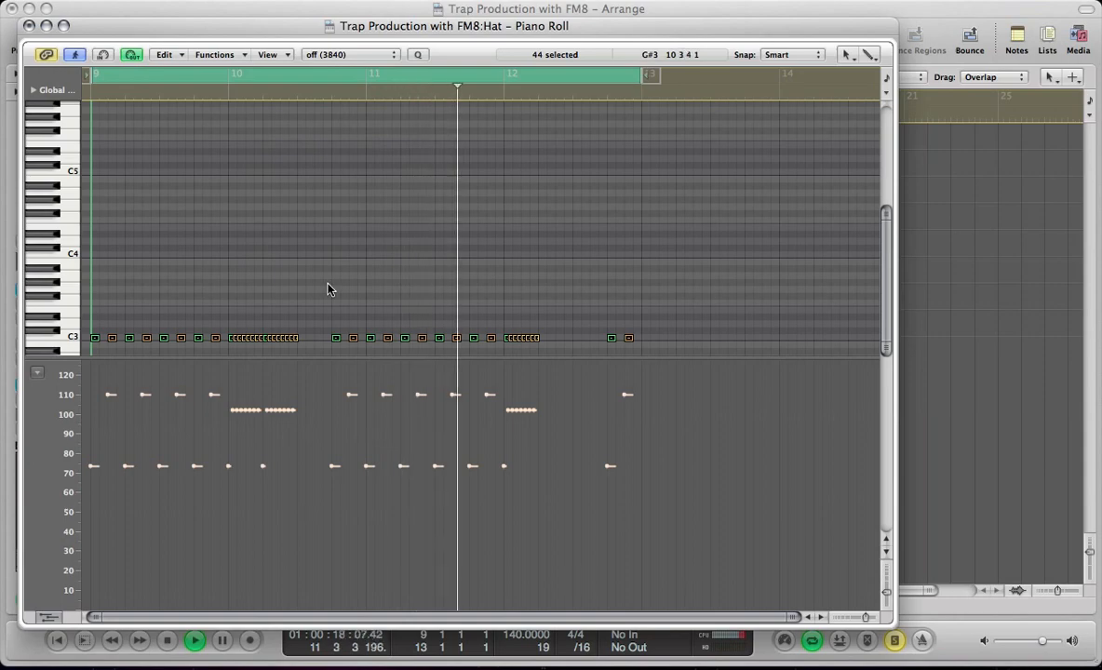
# Step: Close the Hat's Piano Roll and audition the hat together with the kick and drum sequence regions in the Arrange window
pyautogui.press('space')
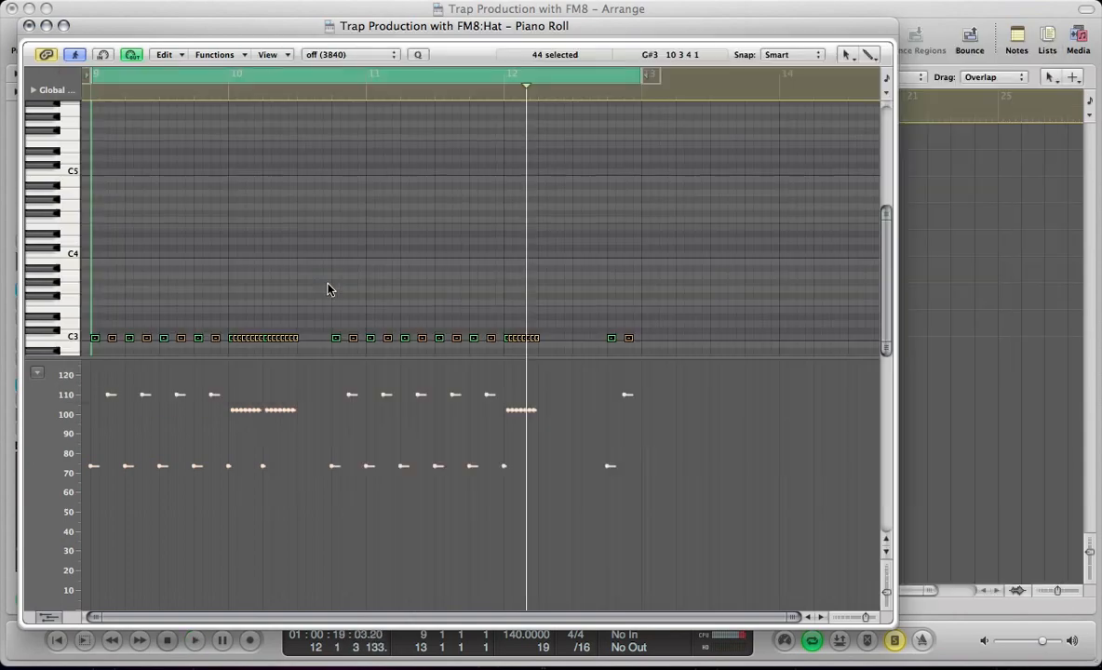
pyautogui.press('super+w')
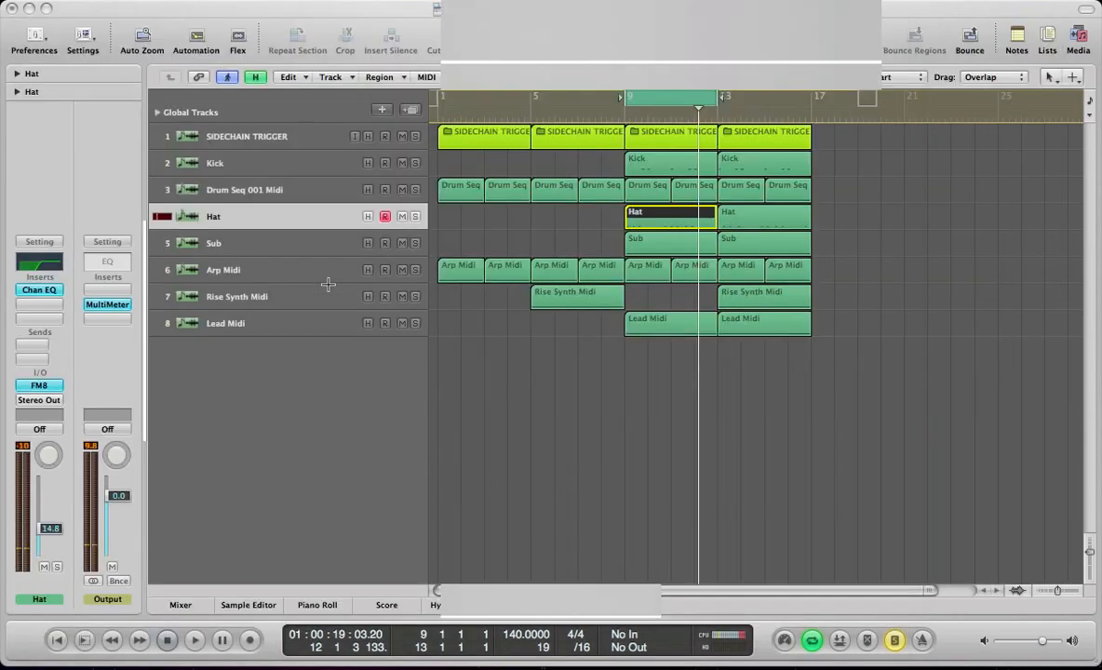
pyautogui.moveTo(592, 216); pyautogui.dragTo(682, 126)
pyautogui.press('space')
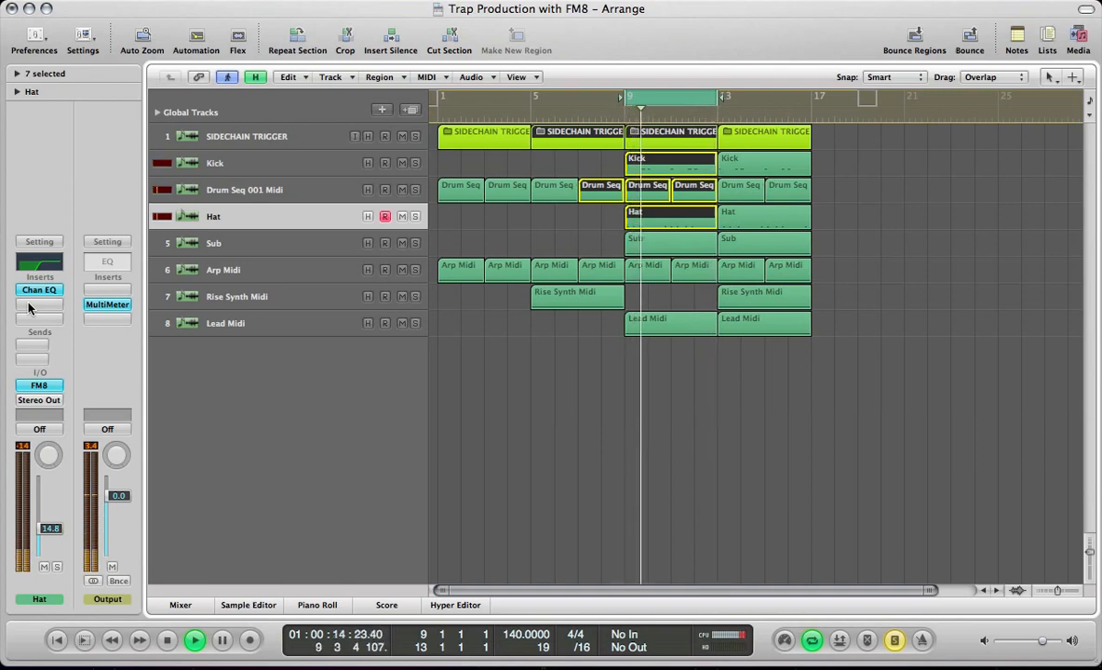
pyautogui.press('space')
# Step: In the Hat's FM8 operator X, lower the noise resonance to about 61 and steepen the envelope's decay curve while the loop plays
pyautogui.click(37, 386)
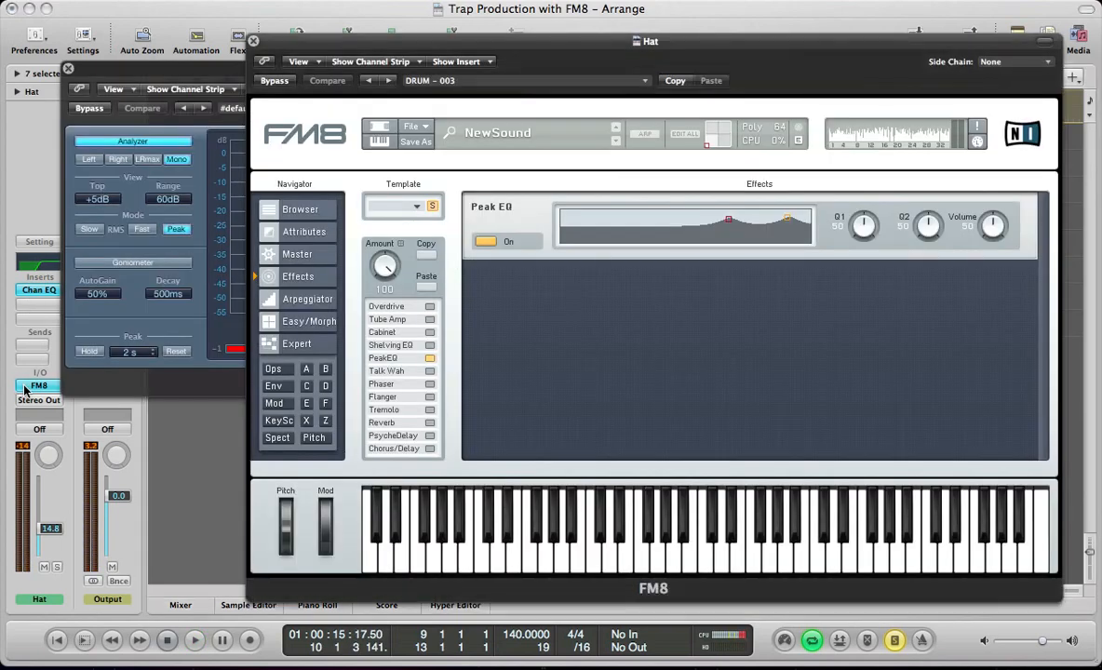
pyautogui.click(306, 421)
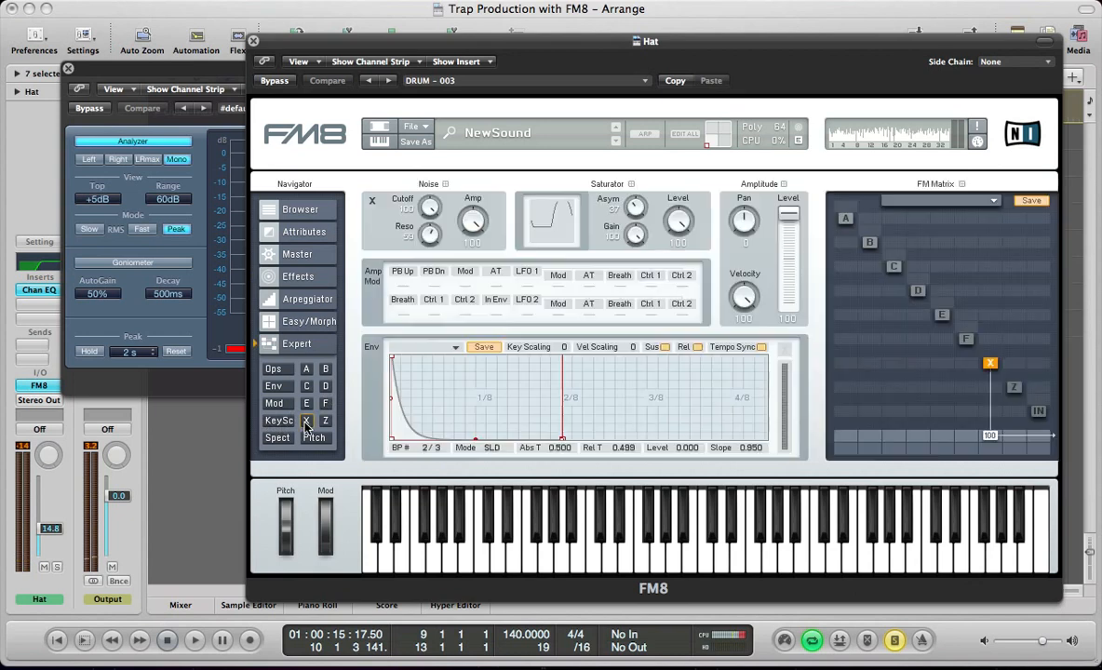
pyautogui.press('space')
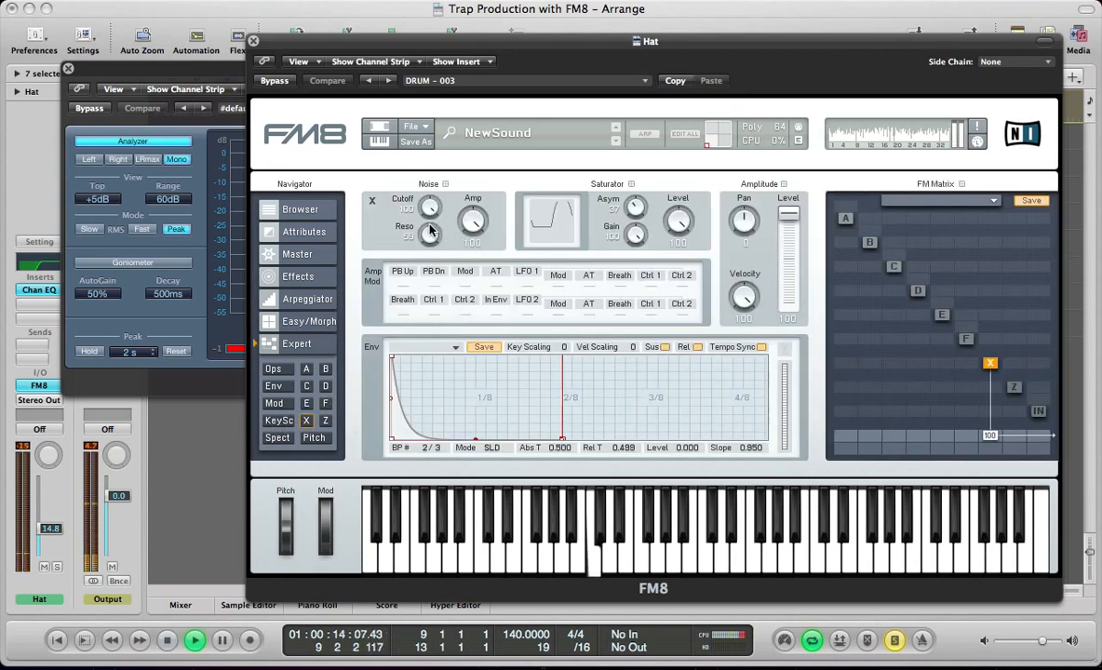
pyautogui.moveTo(429, 234)
pyautogui.mouseDown()
pyautogui.moveTo(430, 209)
pyautogui.moveTo(429, 239)
pyautogui.mouseUp()
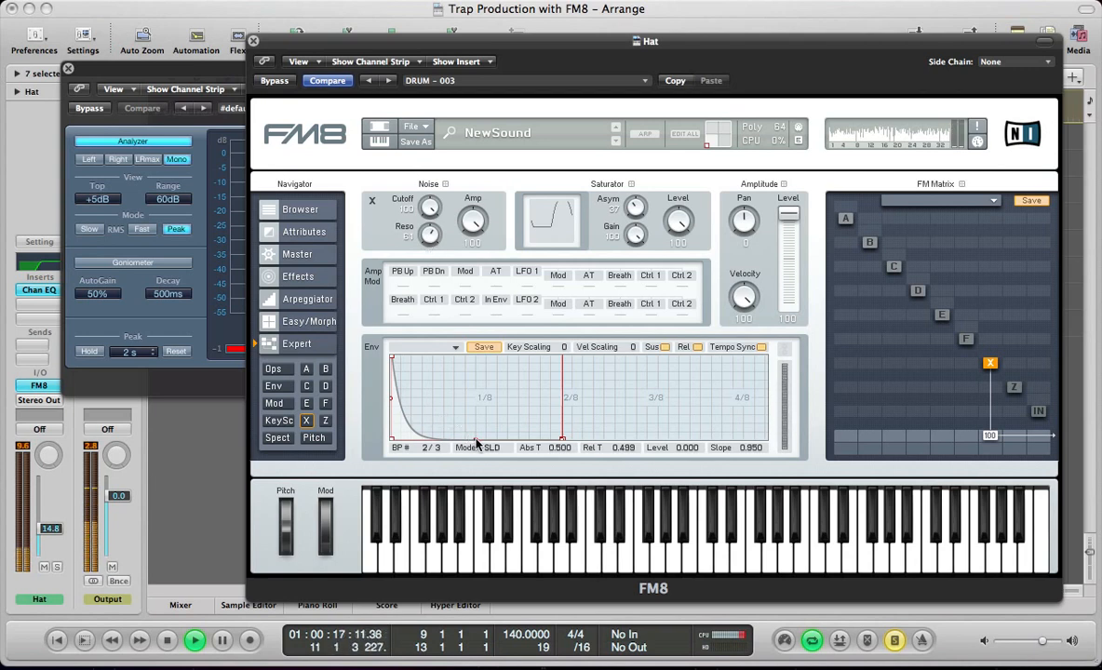
pyautogui.moveTo(476, 438); pyautogui.dragTo(476, 440)
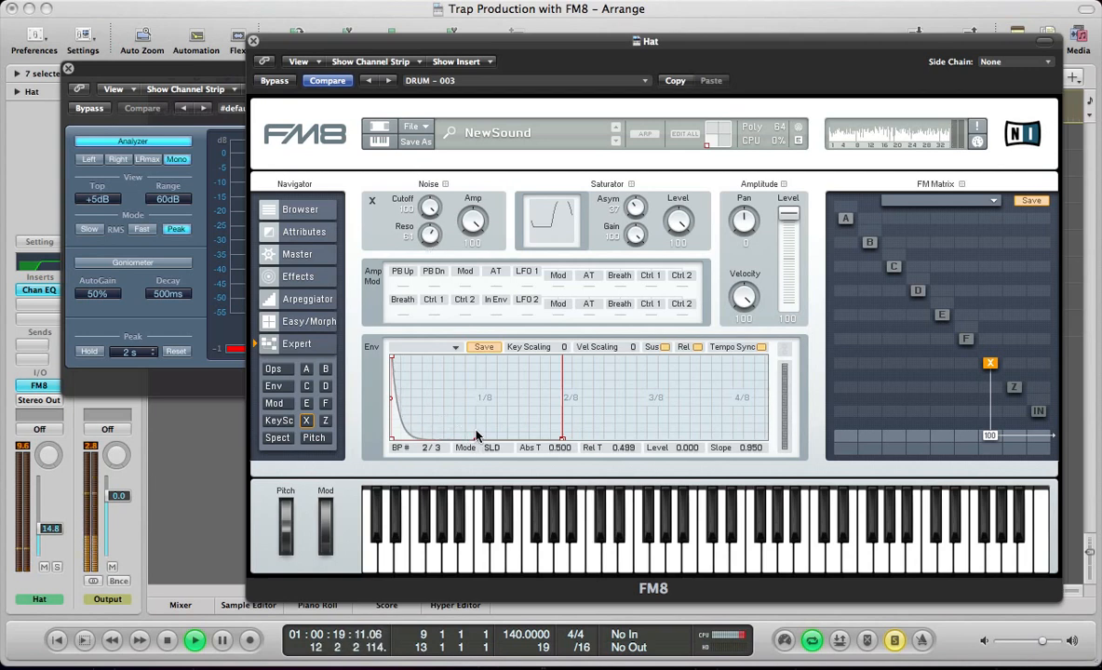
pyautogui.press('space')
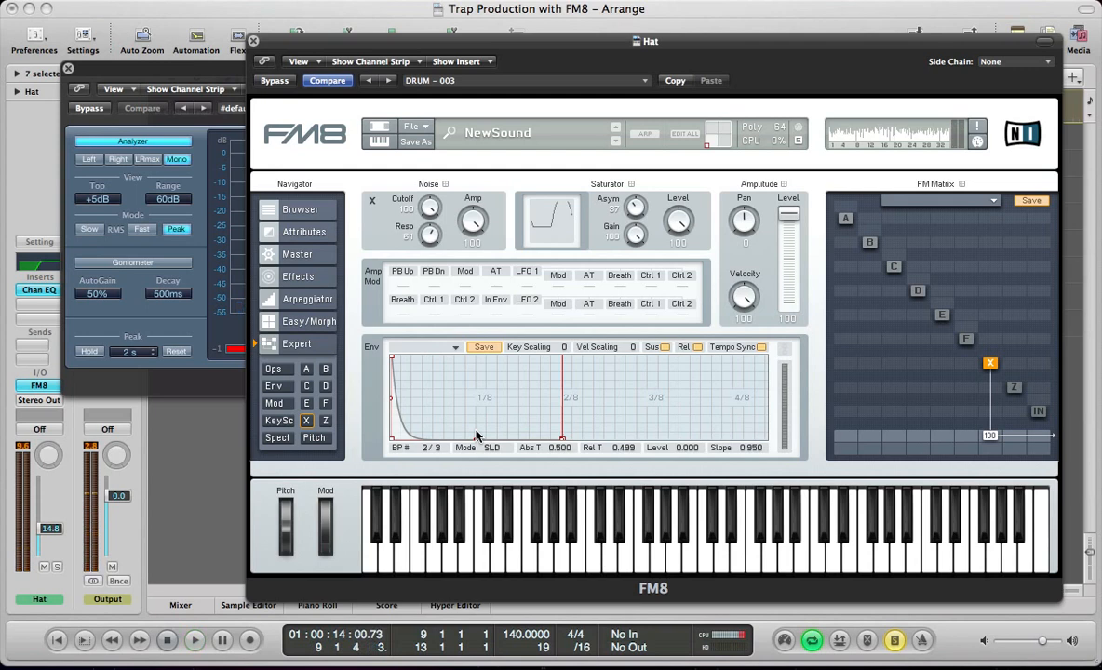
# Step: Hide the plug-in windows, select the Drum Seq 001 Midi track and audition its soloed regions on their own
pyautogui.press('v')
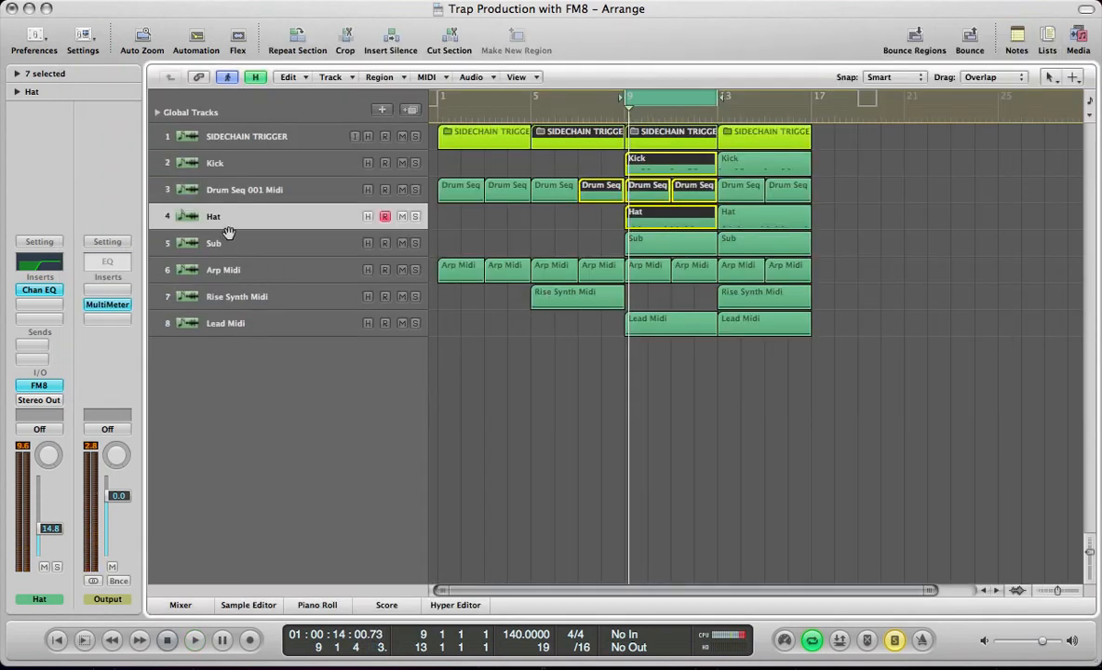
pyautogui.click(229, 216)
pyautogui.click(250, 190)
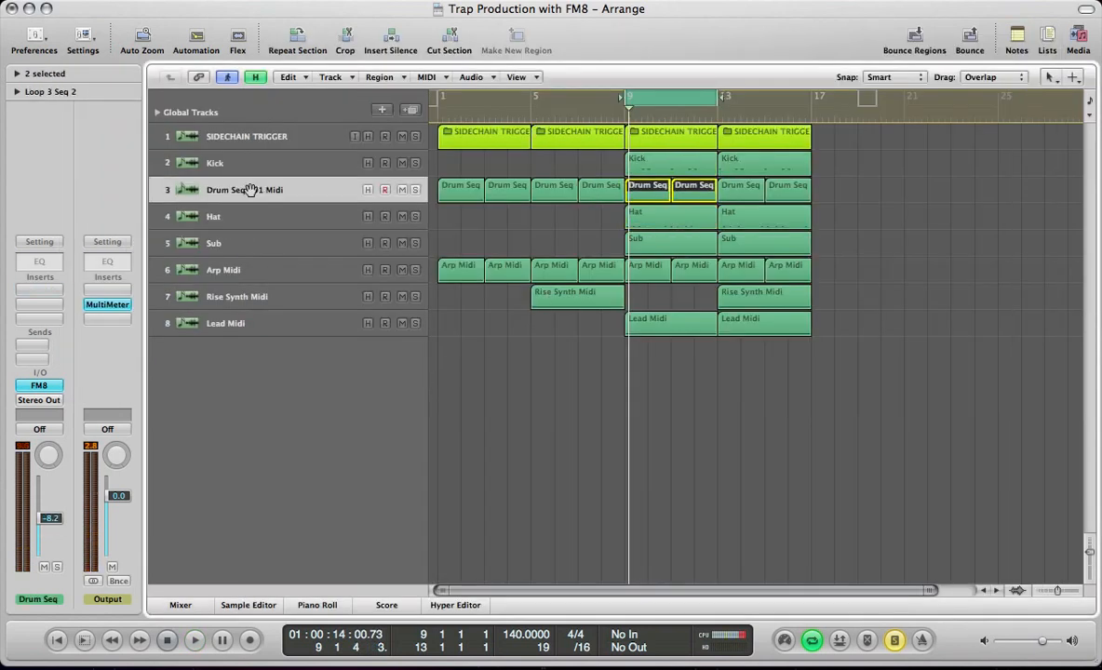
pyautogui.press('space')
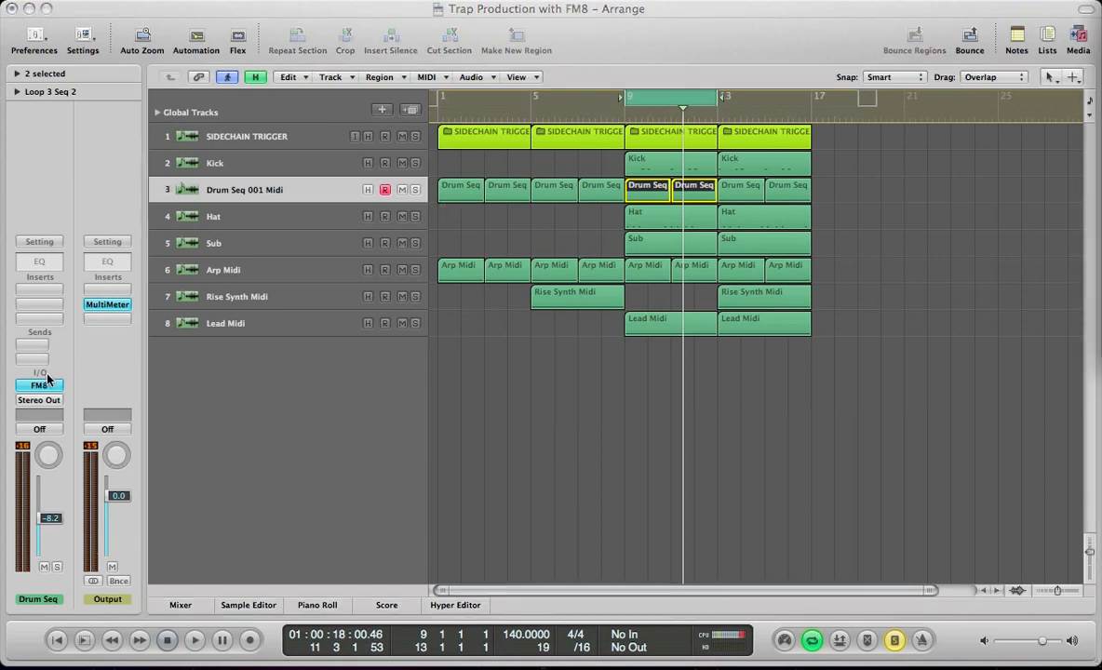
# Step: Examine the Drum Sequence 001 patch in FM8: its operators, effects, attributes and the envelopes of operators X and E
pyautogui.click(40, 384)
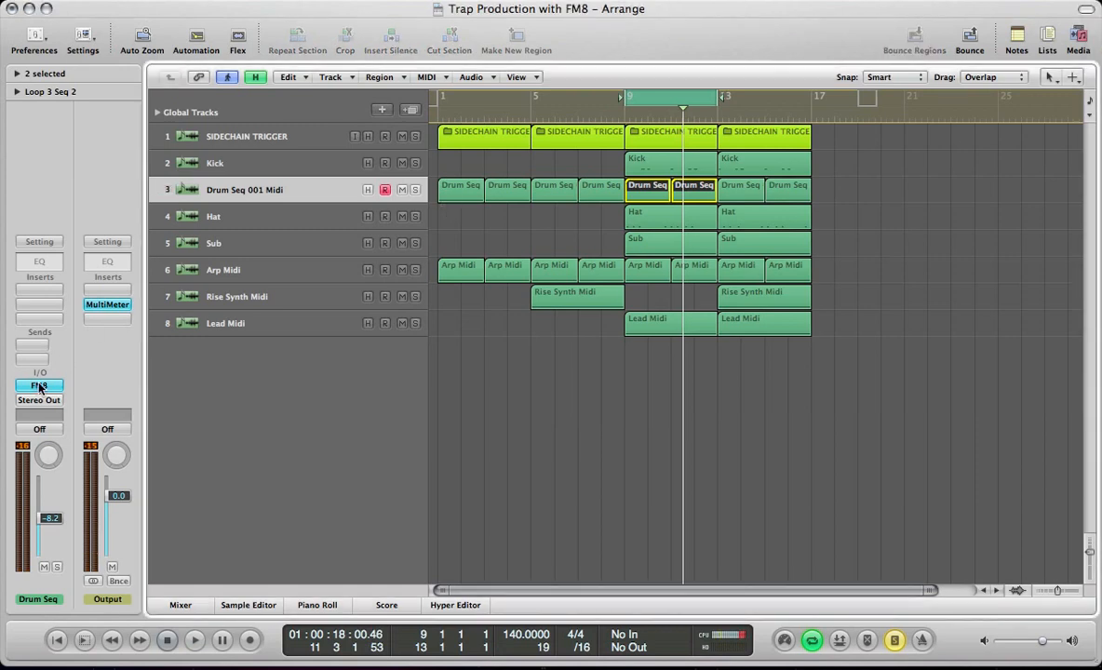
pyautogui.click(39, 384)
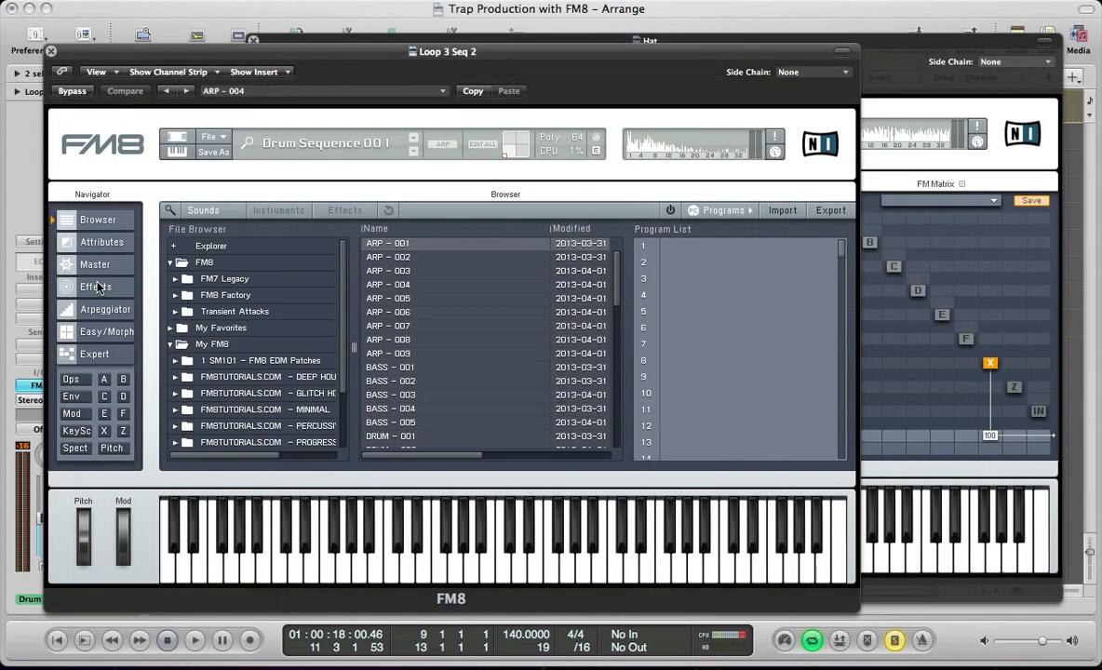
pyautogui.click(75, 380)
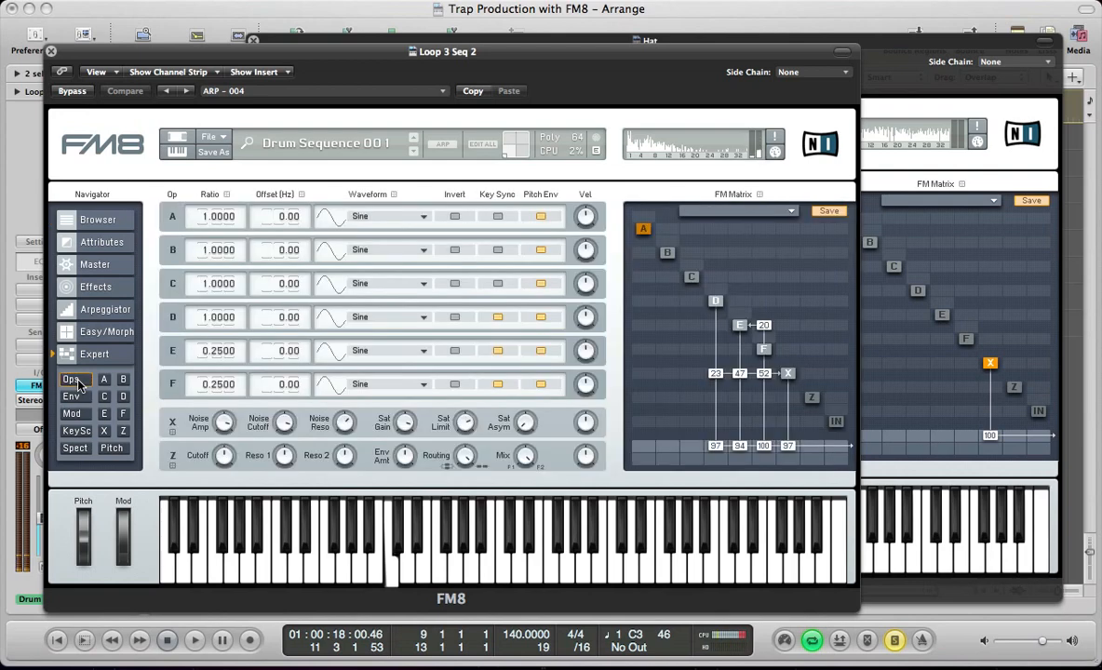
pyautogui.click(89, 285)
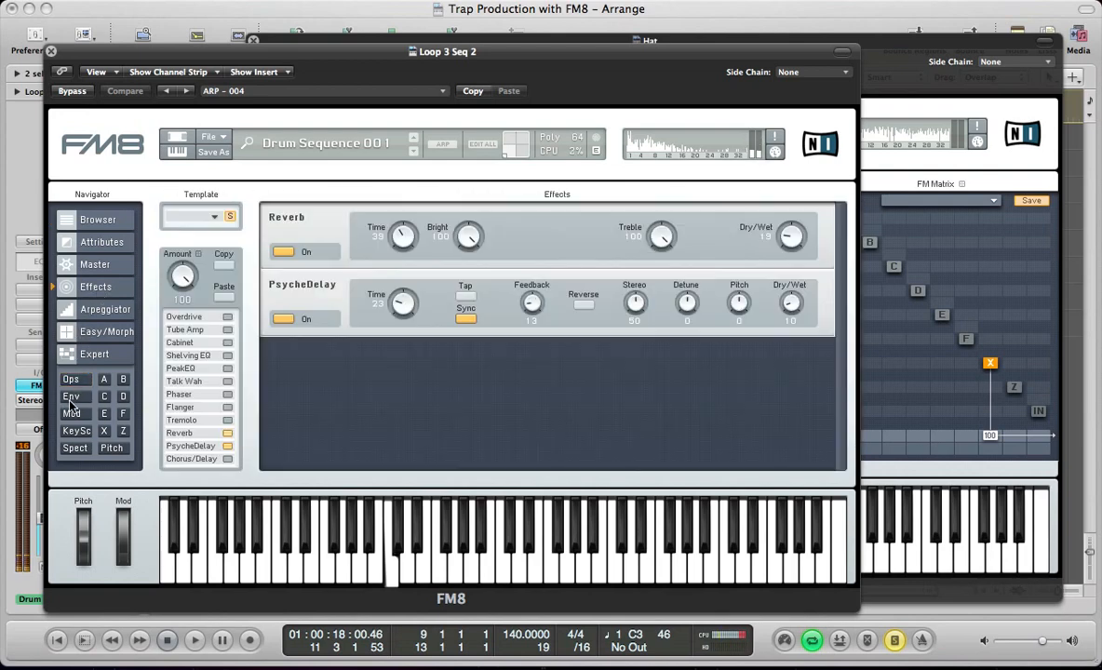
pyautogui.click(70, 396)
pyautogui.click(220, 417)
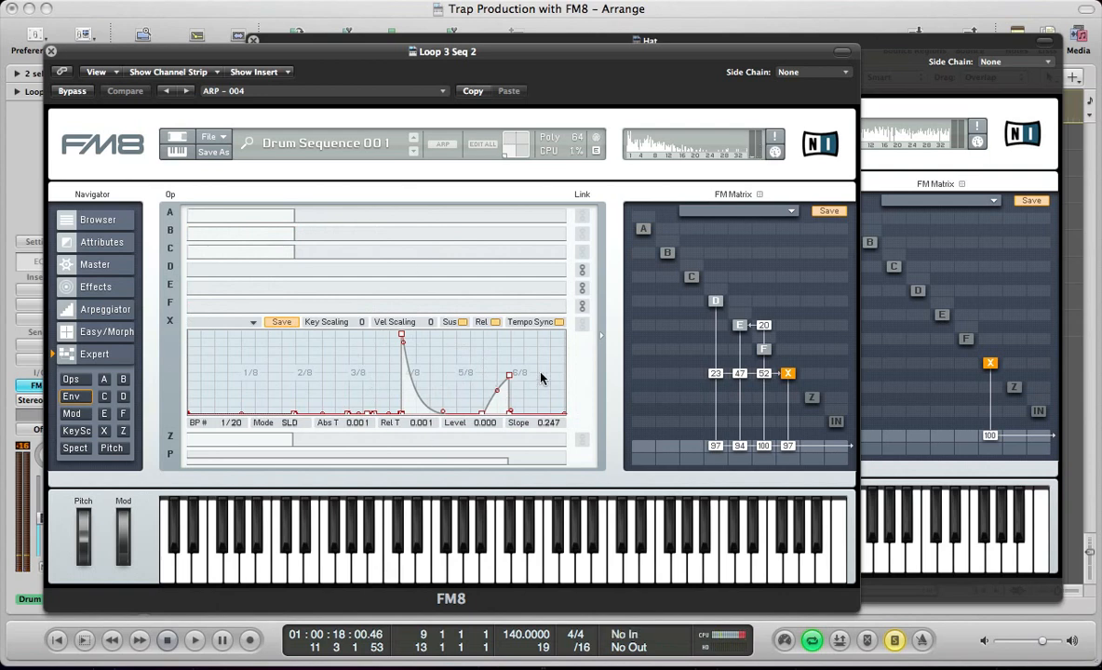
pyautogui.click(253, 287)
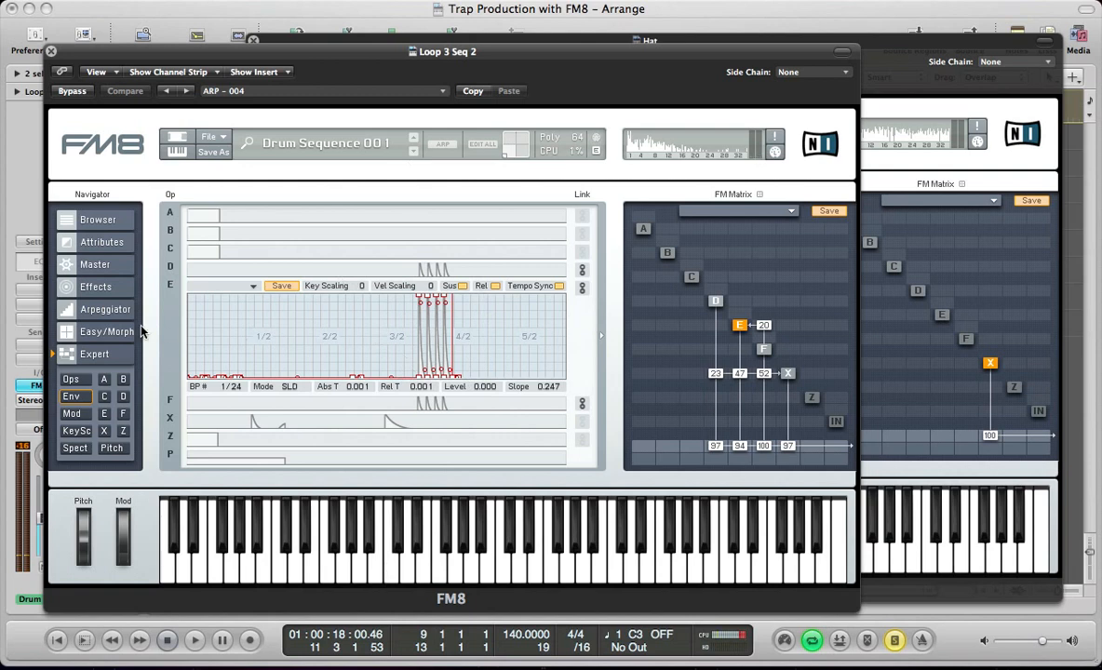
pyautogui.click(102, 243)
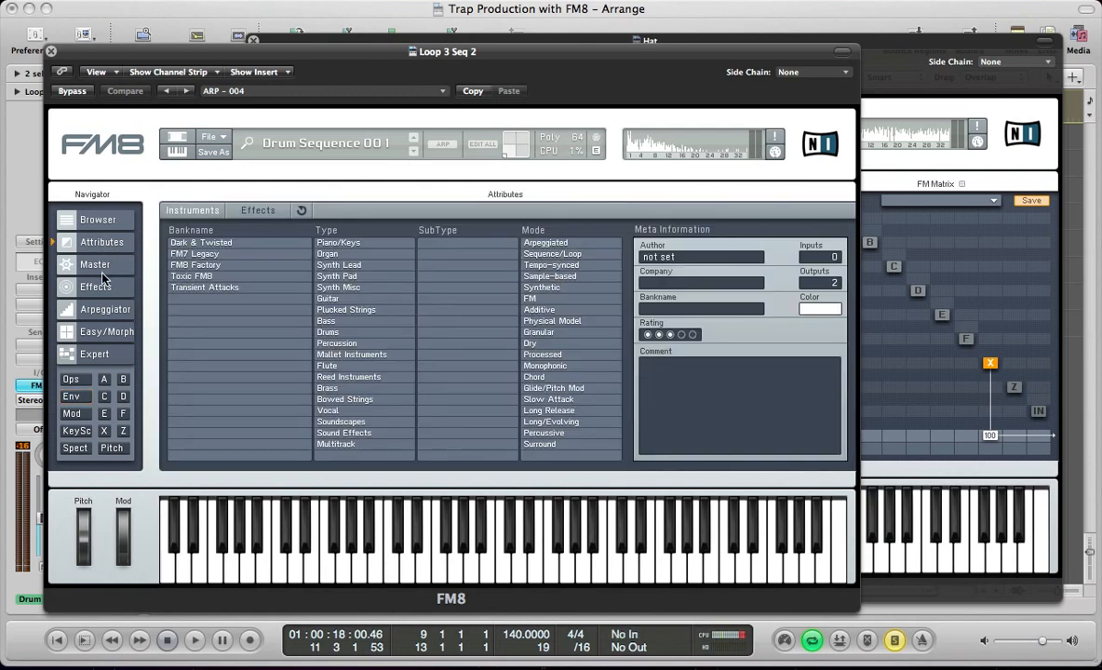
# Step: Start a new sound in the drum sequence's FM8 and set it to Mono with 4 unison voices and a detune of 44
pyautogui.click(212, 138)
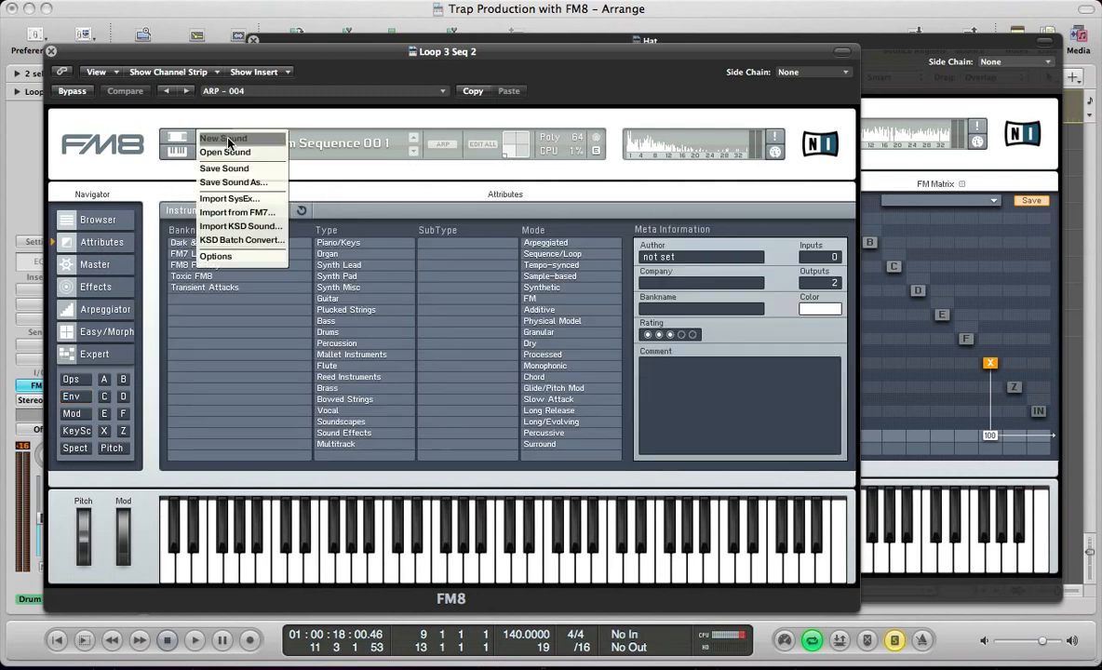
pyautogui.click(228, 141)
pyautogui.click(94, 266)
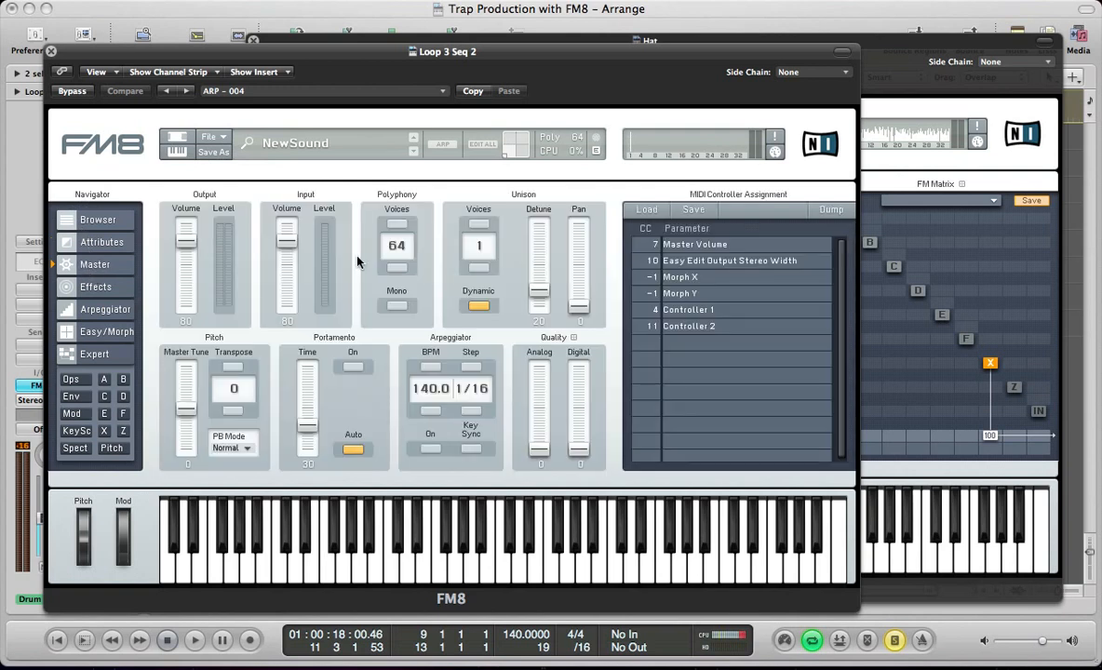
pyautogui.doubleClick(478, 225)
pyautogui.moveTo(533, 299); pyautogui.dragTo(550, 258)
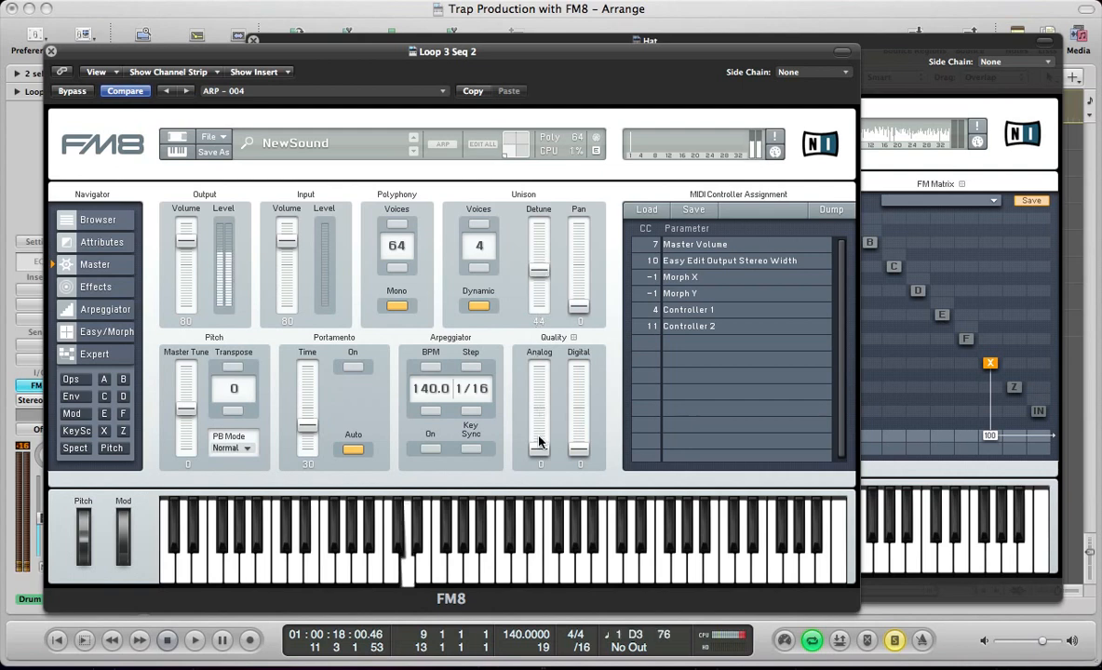
# Step: Raise the new sound's Analog quality to 63 and its Digital quality to 38
pyautogui.moveTo(538, 448); pyautogui.dragTo(544, 377)
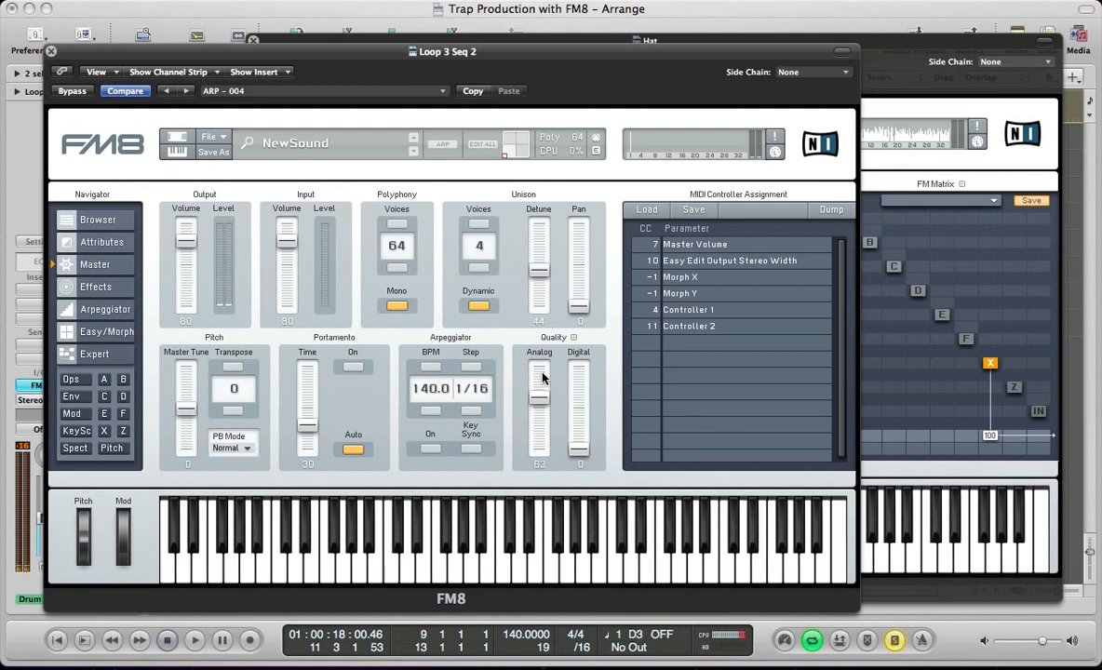
pyautogui.moveTo(578, 448); pyautogui.dragTo(582, 411)
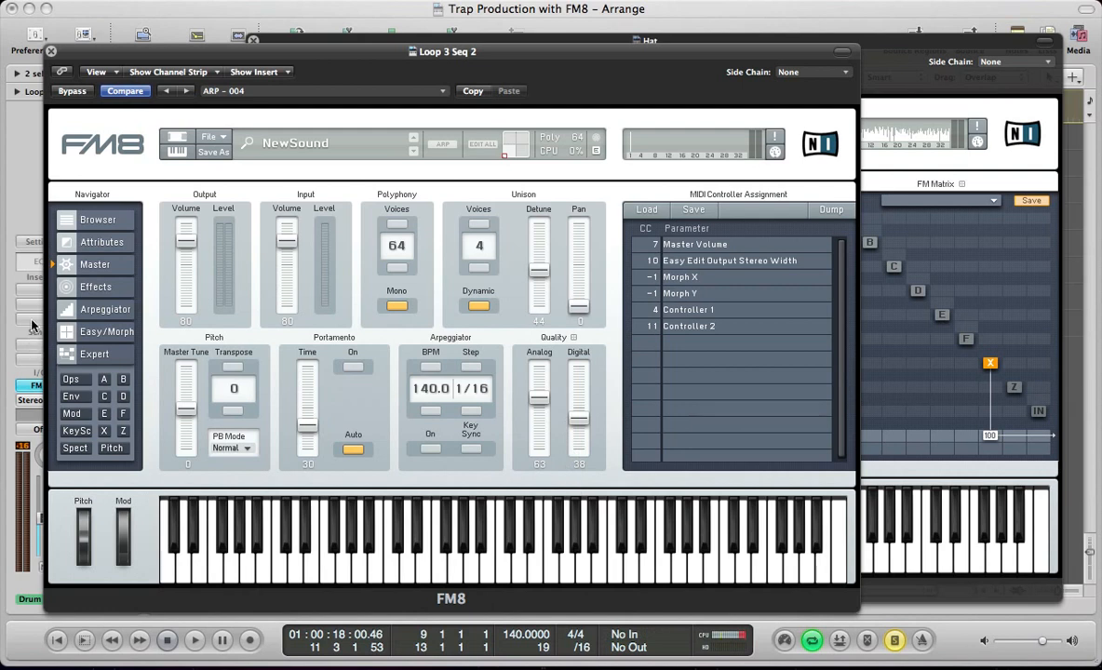
pyautogui.click(91, 286)
# Step: Enable Key Sync for operators D, E and F and set the ratios of E and F to 0.2500
pyautogui.click(70, 379)
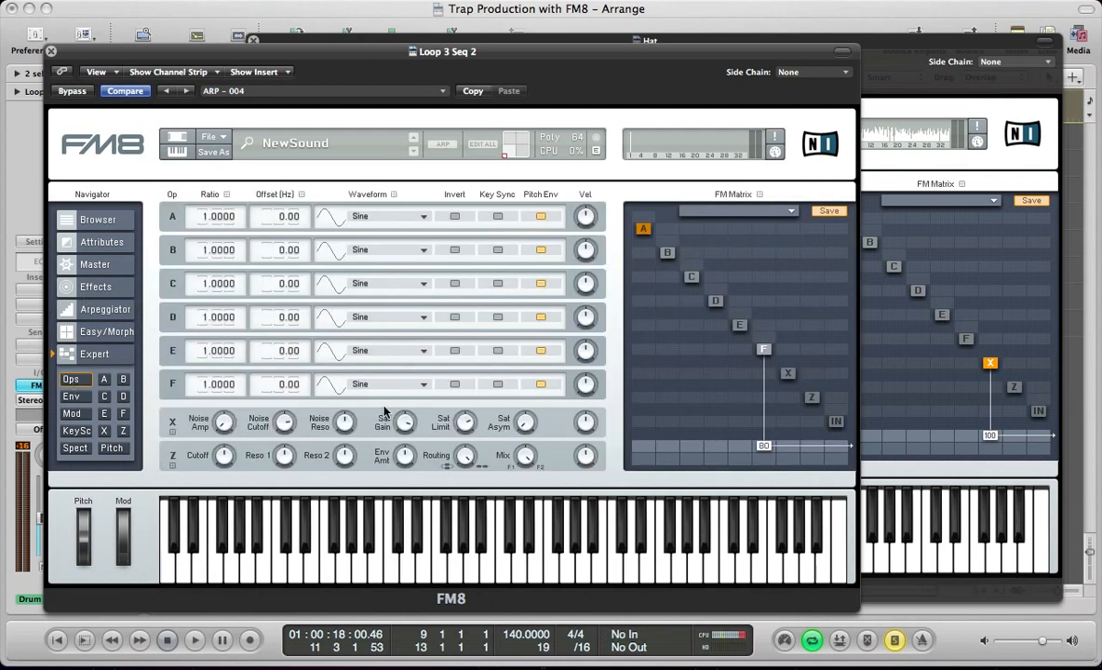
pyautogui.click(499, 316)
pyautogui.click(499, 351)
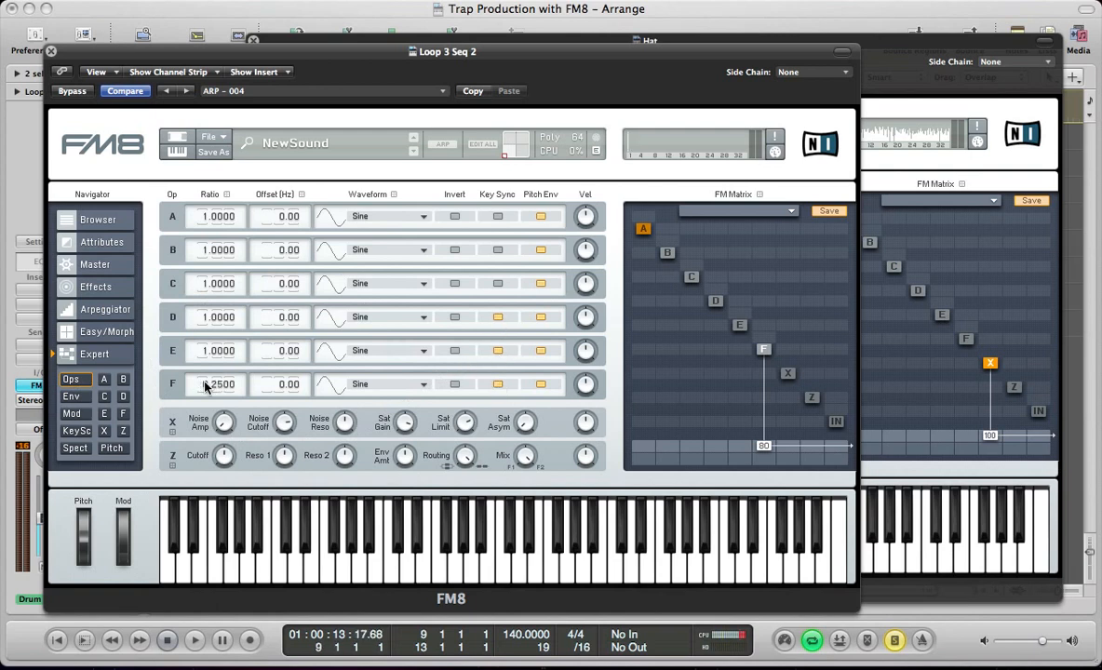
pyautogui.moveTo(206, 386); pyautogui.dragTo(246, 382)
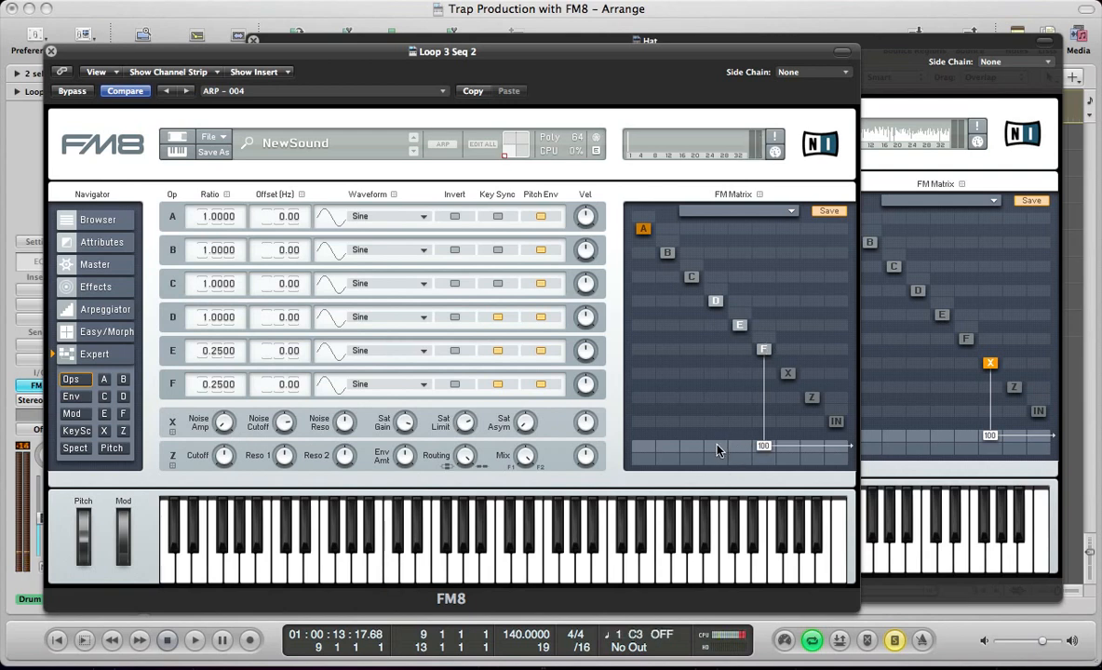
# Step: Route operators E and D and the noise operator X to the output at 100 in the FM Matrix
pyautogui.click(742, 448)
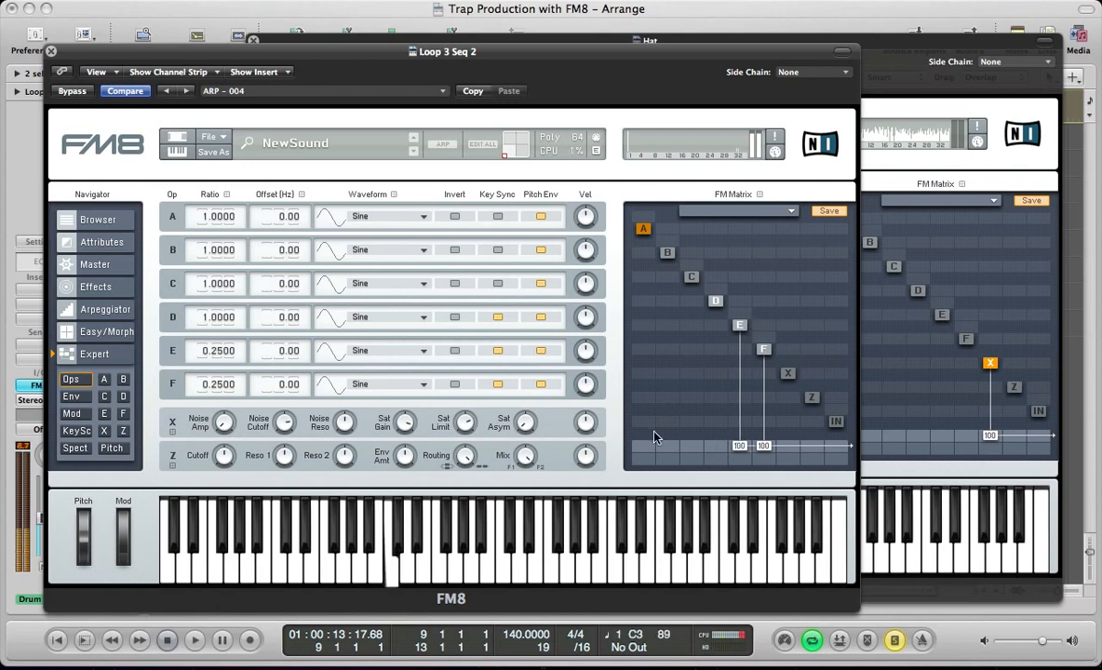
pyautogui.click(715, 449)
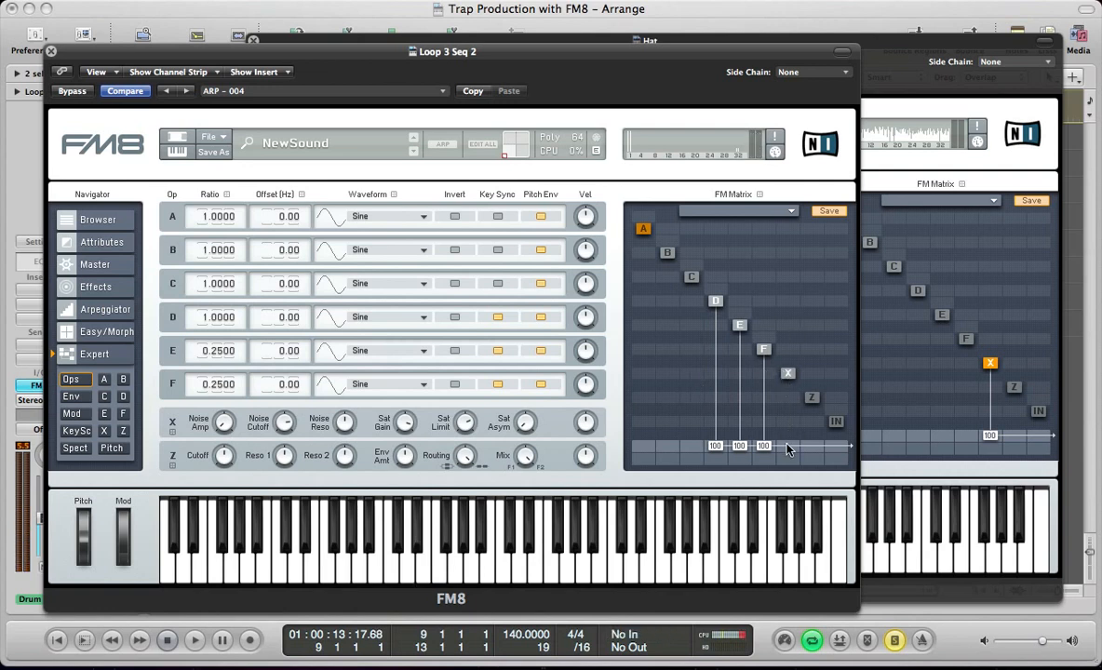
pyautogui.moveTo(787, 450); pyautogui.dragTo(787, 407)
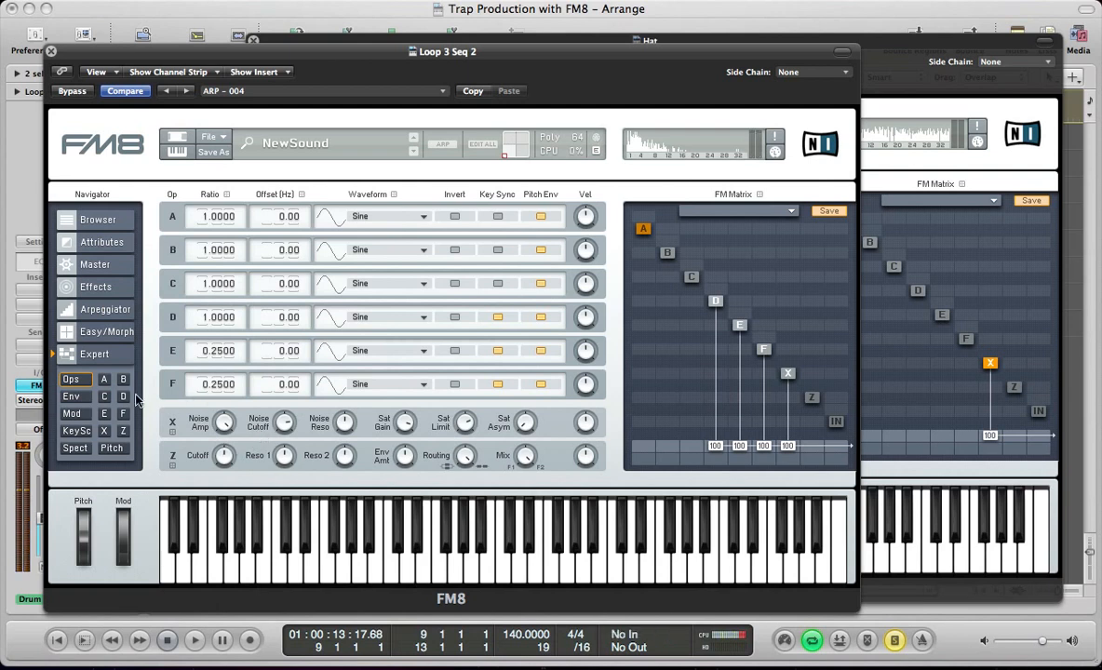
# Step: Set operator X's noise resonance to 66 and fine-tune its noise cutoff to about 86
pyautogui.click(104, 432)
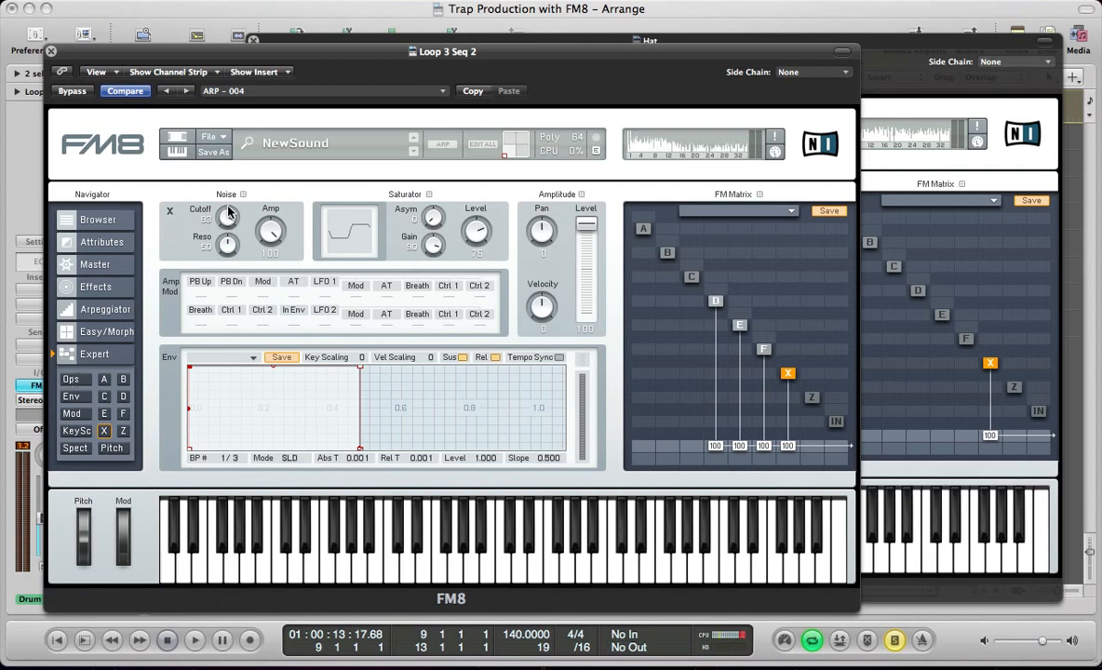
pyautogui.moveTo(229, 213); pyautogui.dragTo(221, 197)
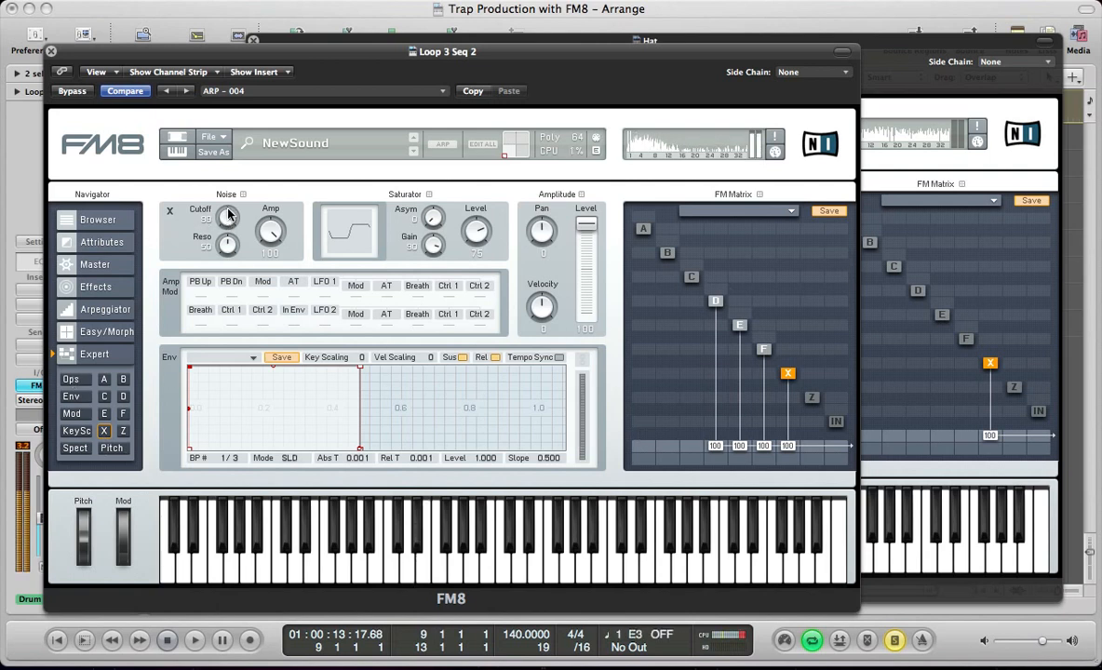
pyautogui.moveTo(225, 248); pyautogui.dragTo(222, 237)
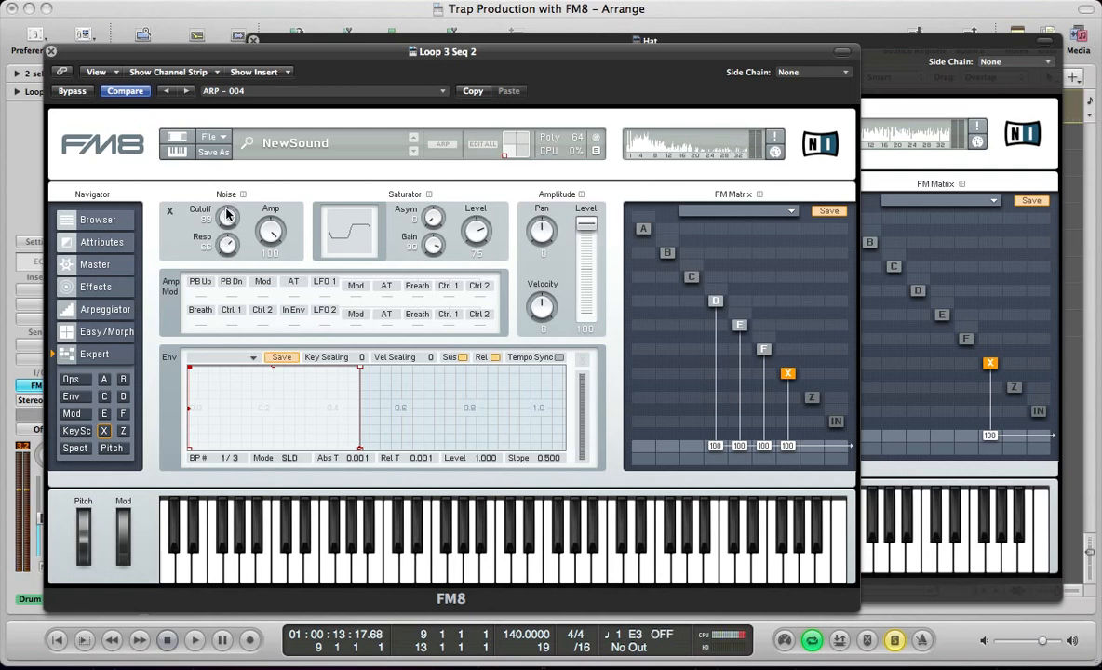
pyautogui.moveTo(227, 215)
pyautogui.mouseDown()
pyautogui.moveTo(225, 197)
pyautogui.moveTo(225, 219)
pyautogui.mouseUp()
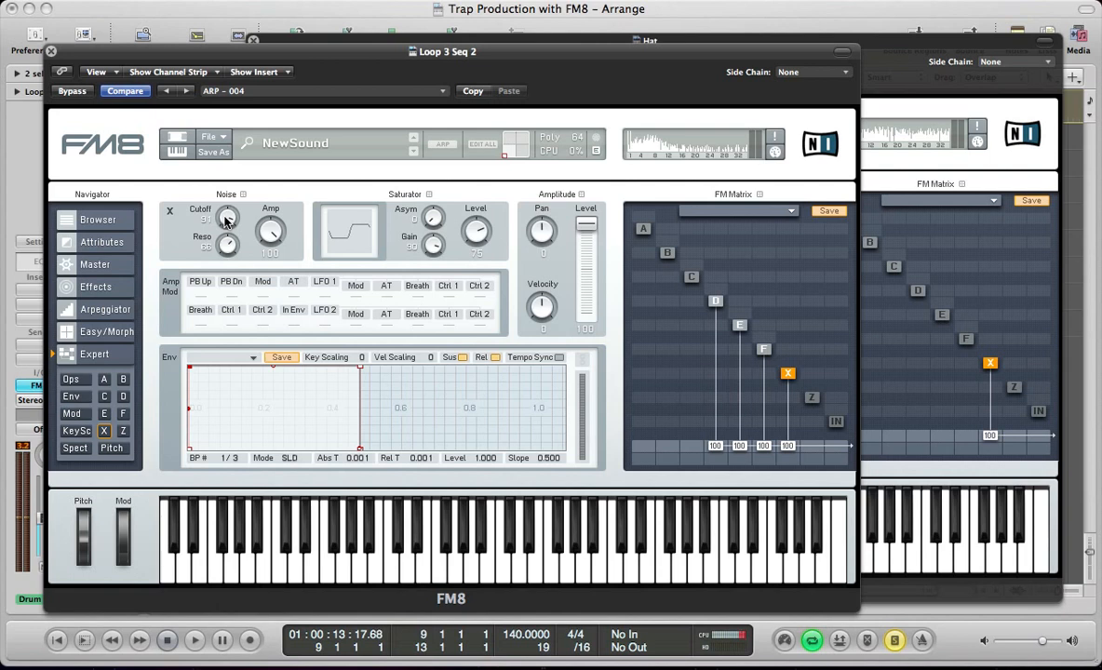
pyautogui.moveTo(225, 220); pyautogui.dragTo(226, 225)
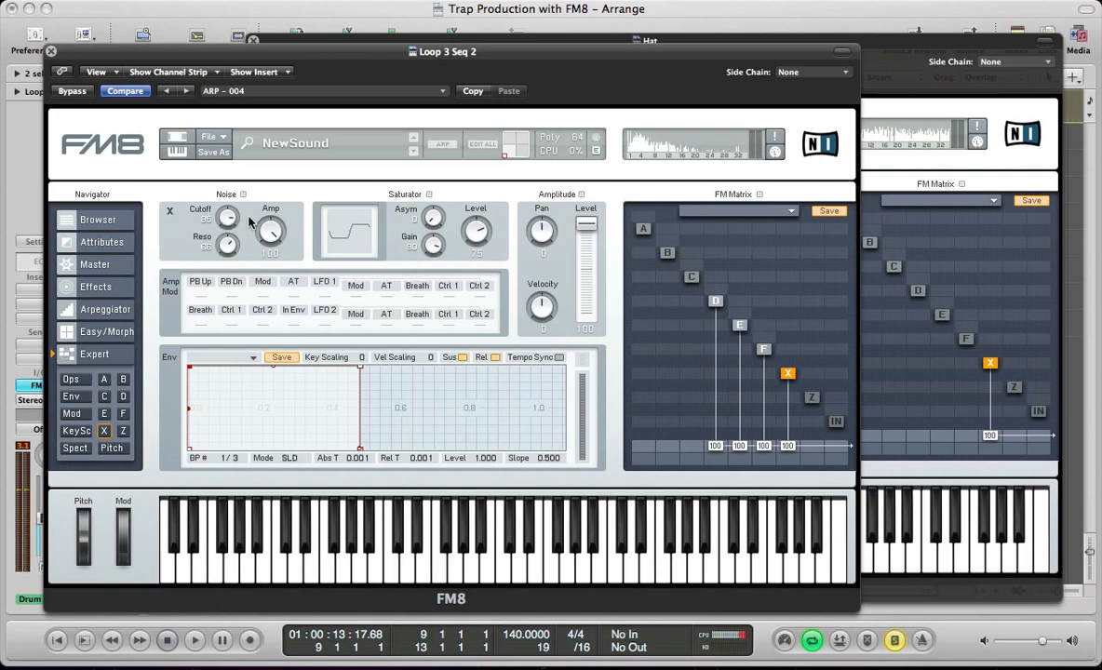
# Step: Enable Tempo Sync on operator X's envelope and move its second breakpoint to time 4.000 at level 0
pyautogui.moveTo(268, 231)
pyautogui.mouseDown()
pyautogui.moveTo(253, 210)
pyautogui.moveTo(260, 221)
pyautogui.mouseUp()
pyautogui.click(71, 396)
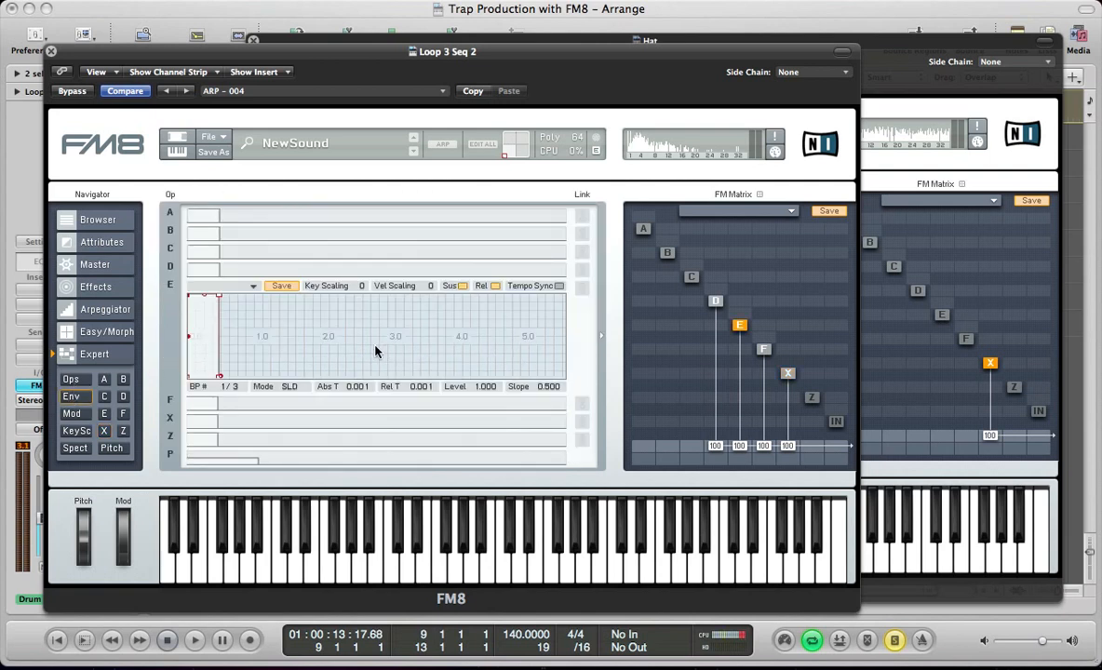
pyautogui.click(212, 416)
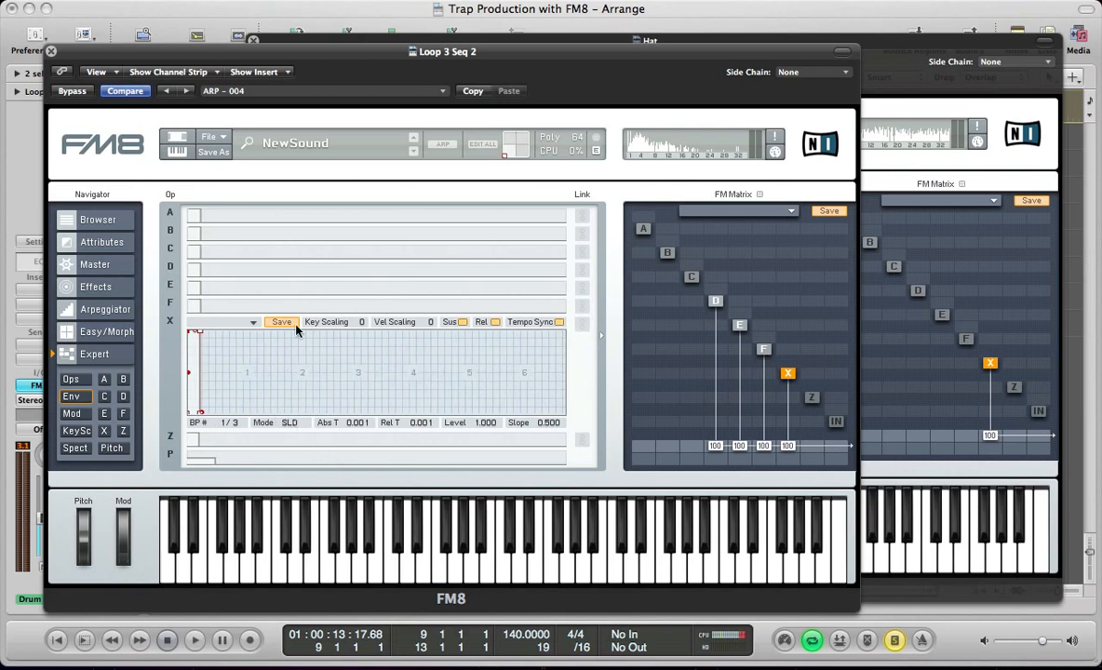
pyautogui.moveTo(201, 416); pyautogui.dragTo(243, 411)
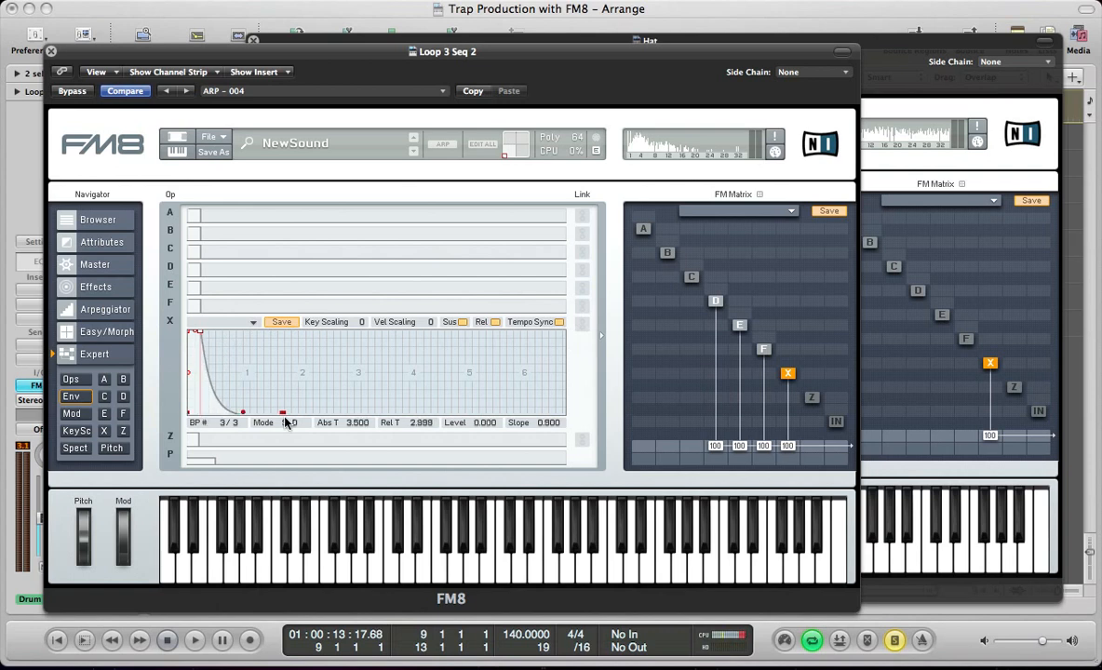
pyautogui.moveTo(200, 337); pyautogui.dragTo(347, 319)
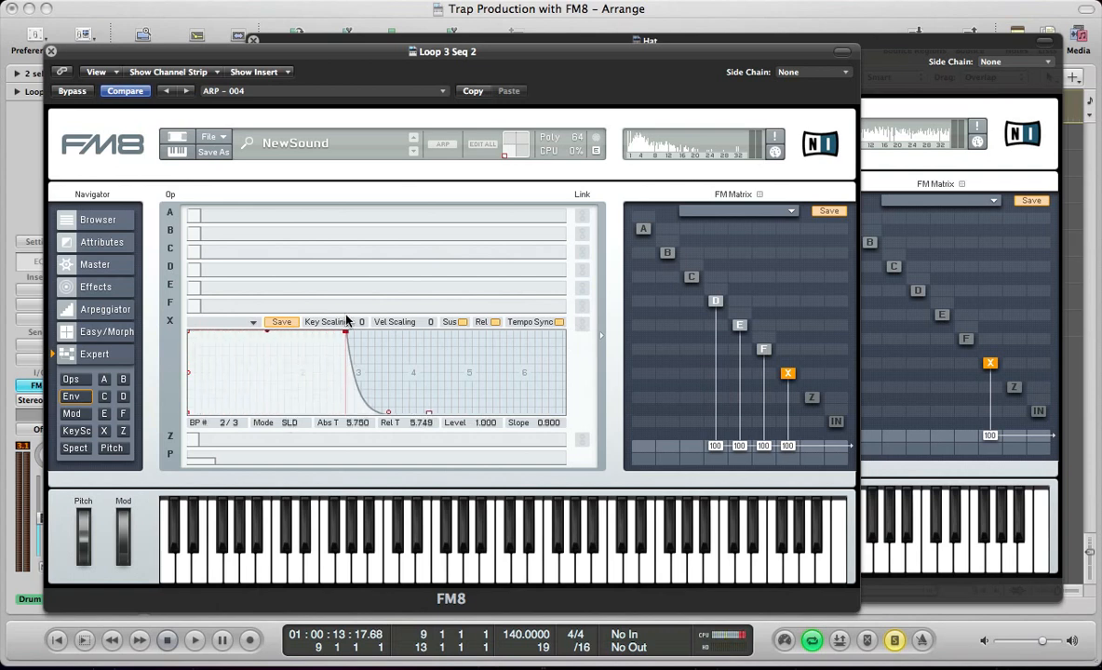
pyautogui.moveTo(305, 370); pyautogui.dragTo(428, 332)
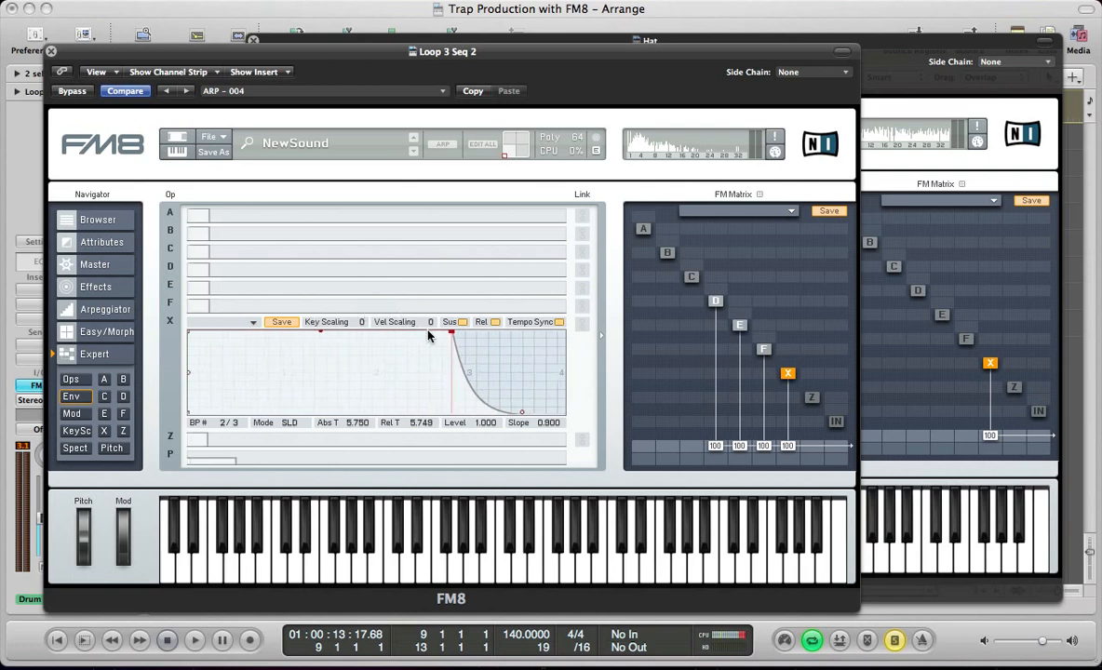
pyautogui.moveTo(261, 416); pyautogui.dragTo(246, 348)
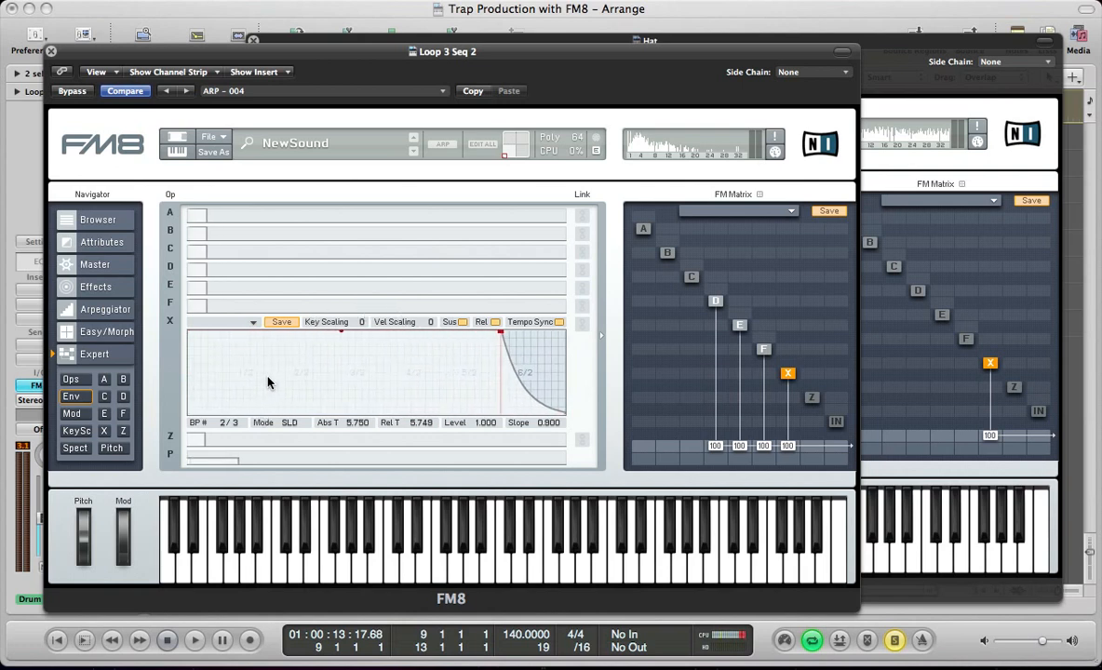
pyautogui.moveTo(500, 336); pyautogui.dragTo(404, 421)
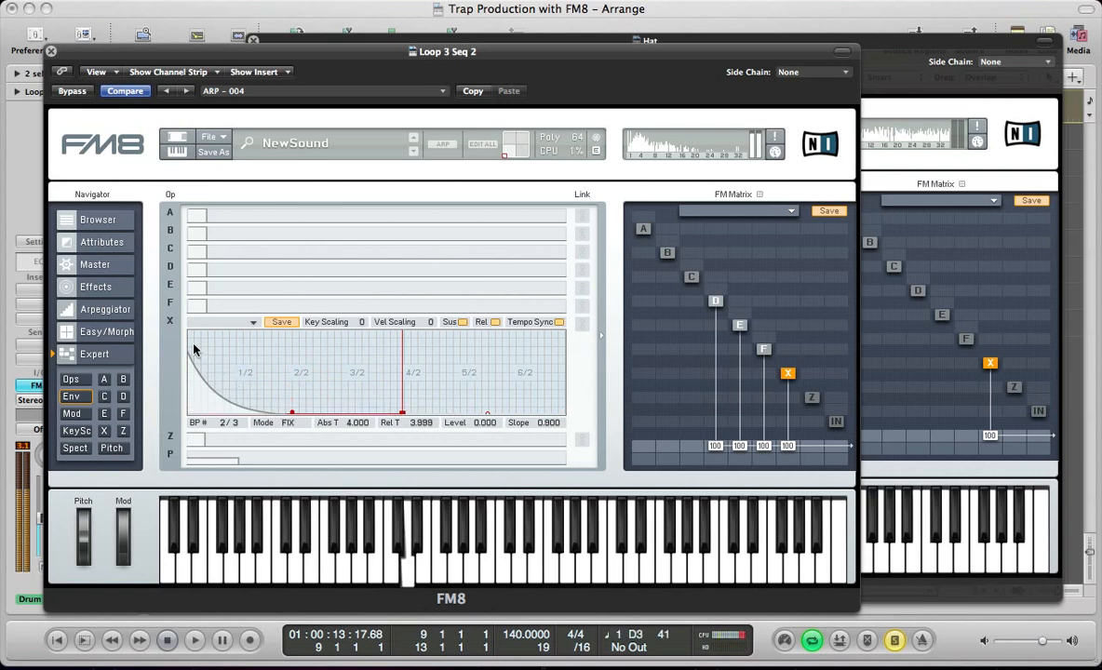
# Step: Lower the first breakpoint of operator X's envelope to level 0 and add six breakpoints between times 1.000 and 3.500
pyautogui.moveTo(196, 364); pyautogui.dragTo(290, 342)
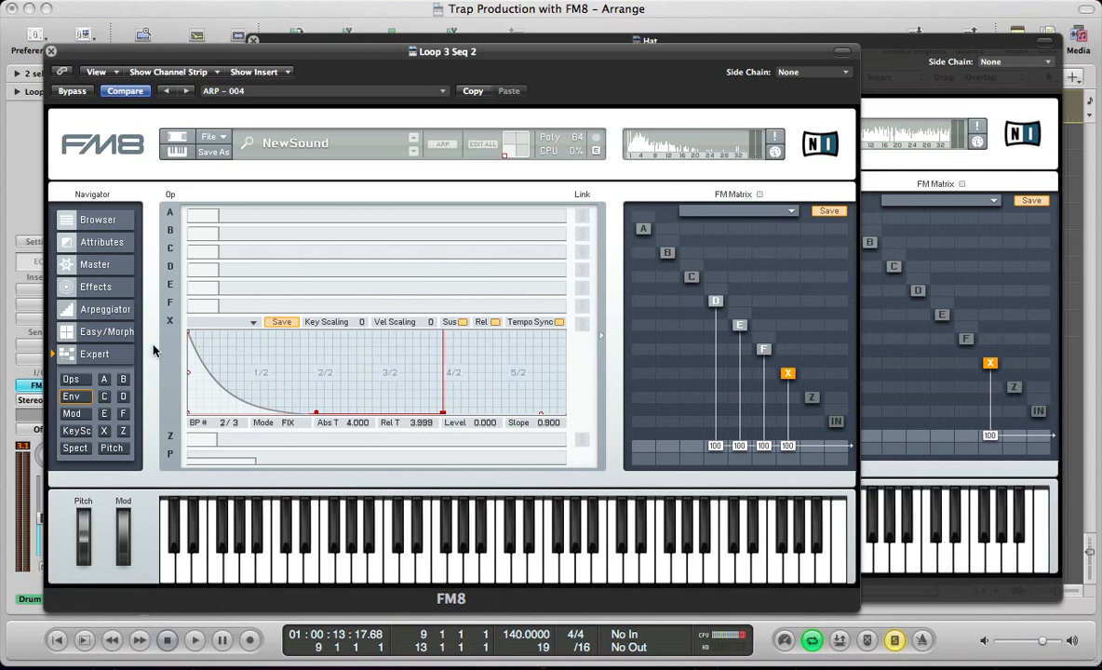
pyautogui.moveTo(189, 332); pyautogui.dragTo(180, 452)
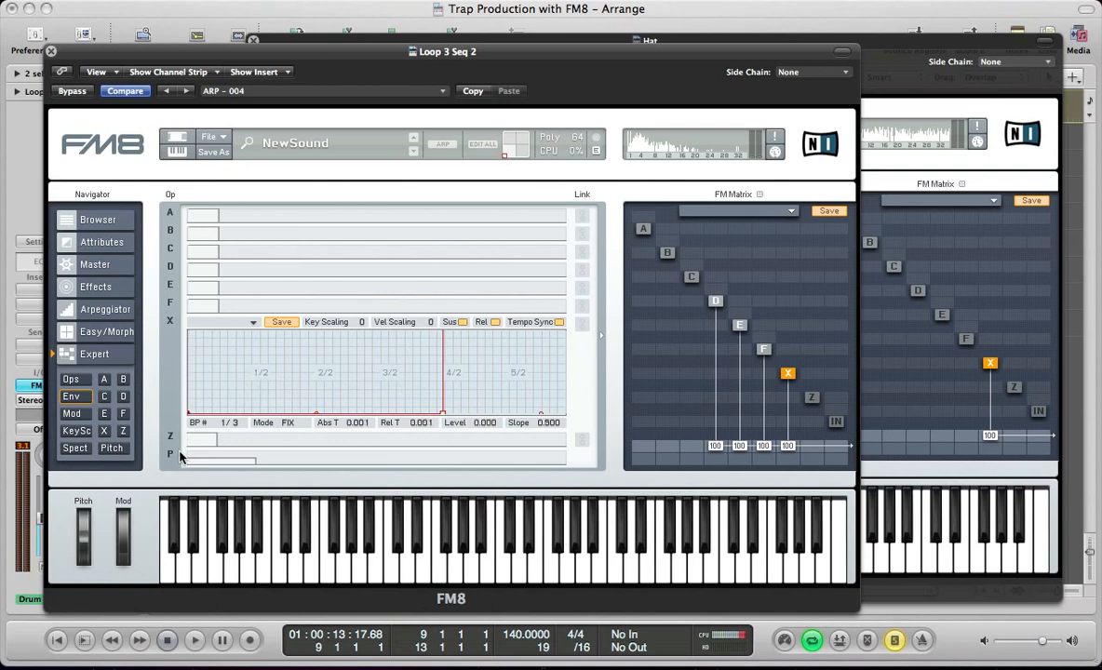
pyautogui.rightClick(256, 400)
pyautogui.rightClick(279, 399)
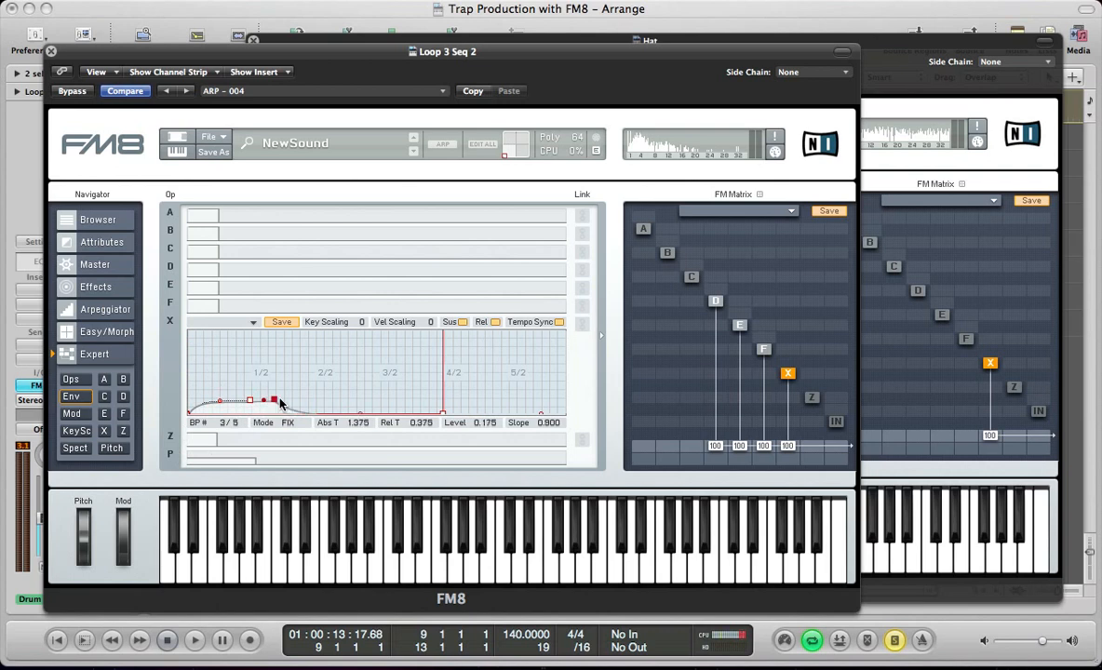
pyautogui.rightClick(299, 402)
pyautogui.rightClick(355, 395)
pyautogui.rightClick(387, 394)
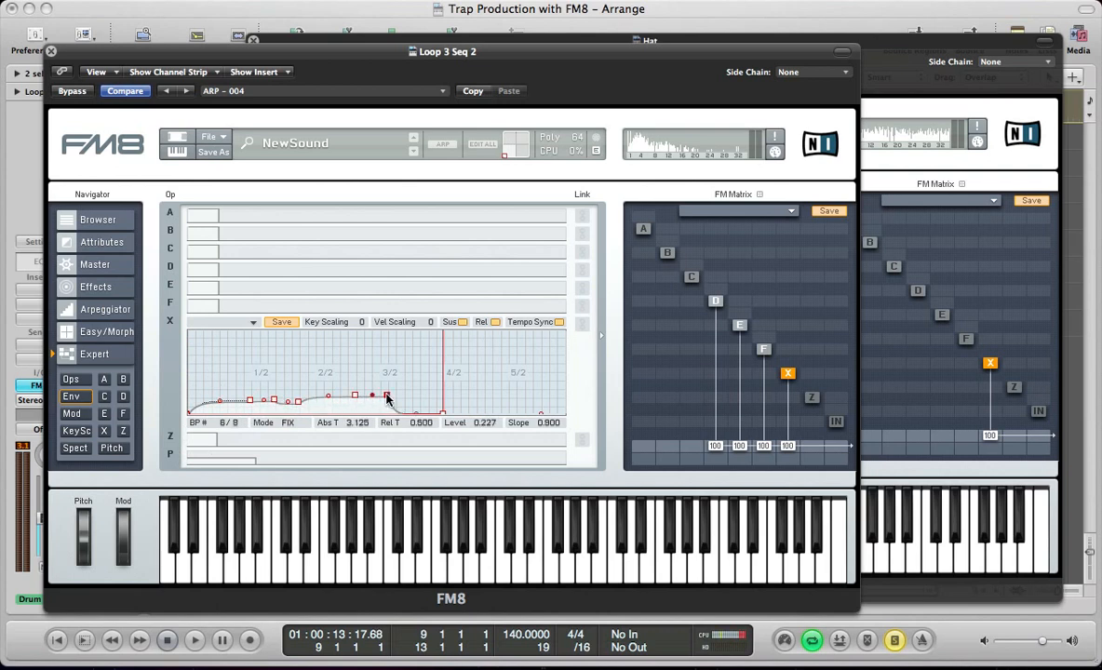
pyautogui.rightClick(412, 394)
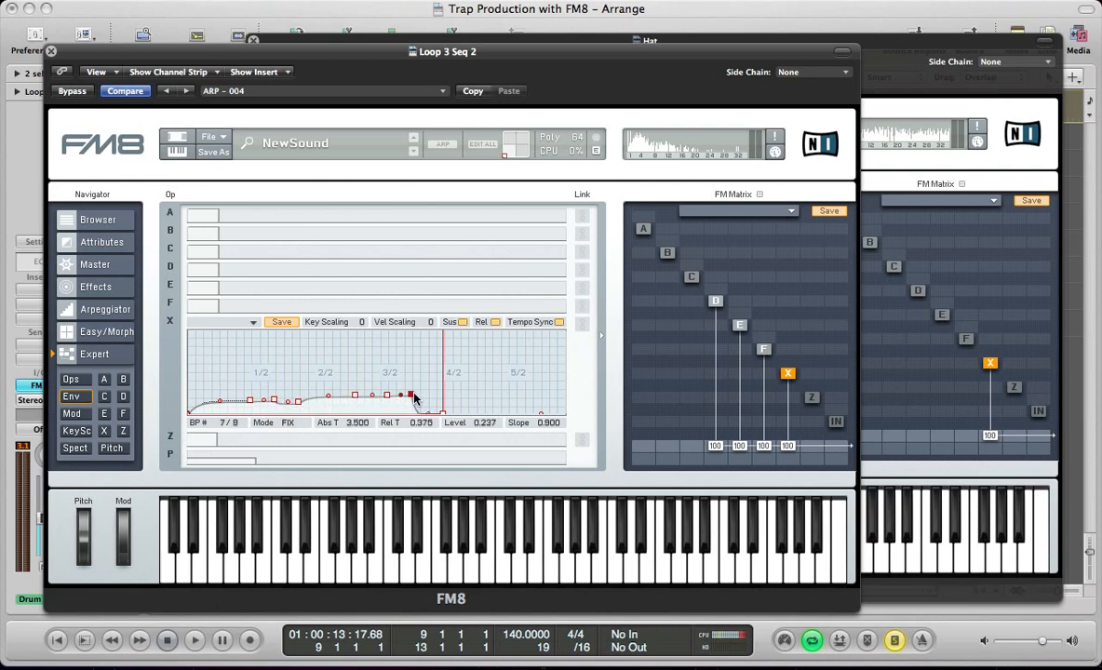
# Step: Shape a hit at time 1.000 in operator X's envelope, peaking at level 0.979 and decaying to 0 at time 1.750
pyautogui.rightClick(249, 411)
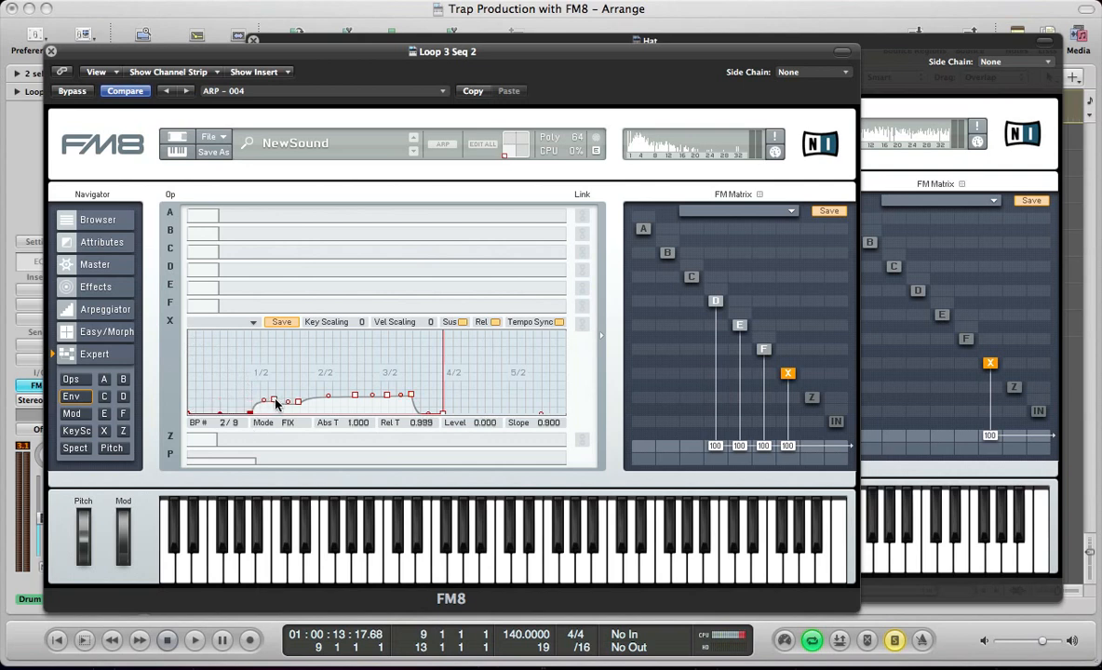
pyautogui.moveTo(275, 403); pyautogui.dragTo(249, 336)
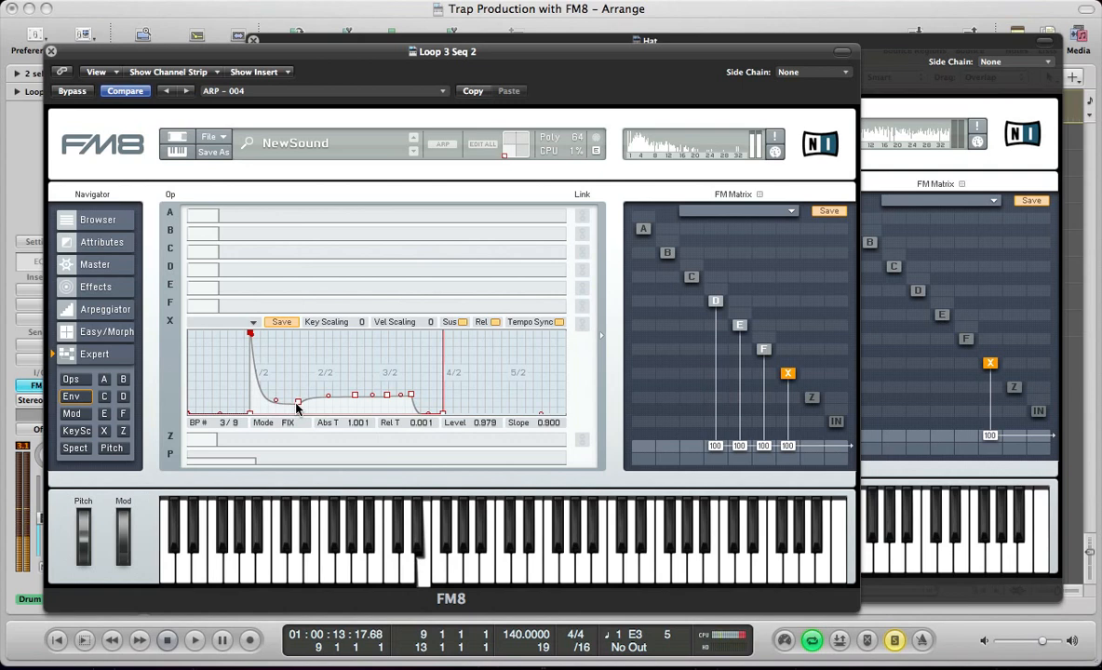
pyautogui.moveTo(297, 403); pyautogui.dragTo(297, 410)
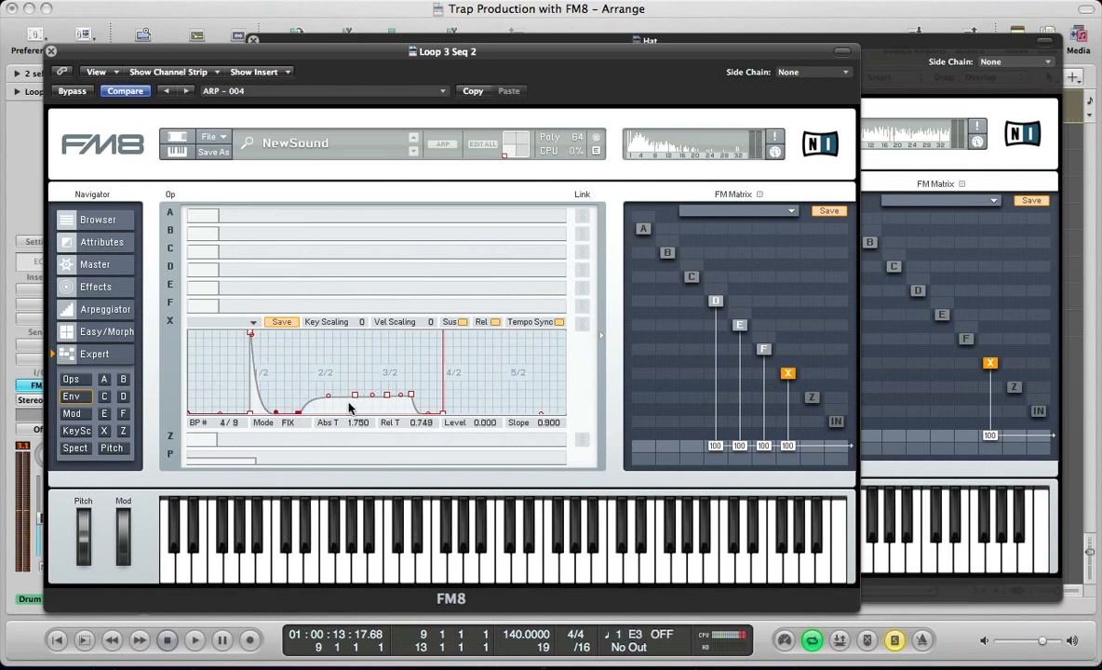
# Step: Shape another full-height hit at time 3.000 in operator X's envelope, decaying to 0 at time 3.875 with slope 0.830
pyautogui.moveTo(354, 396); pyautogui.dragTo(379, 346)
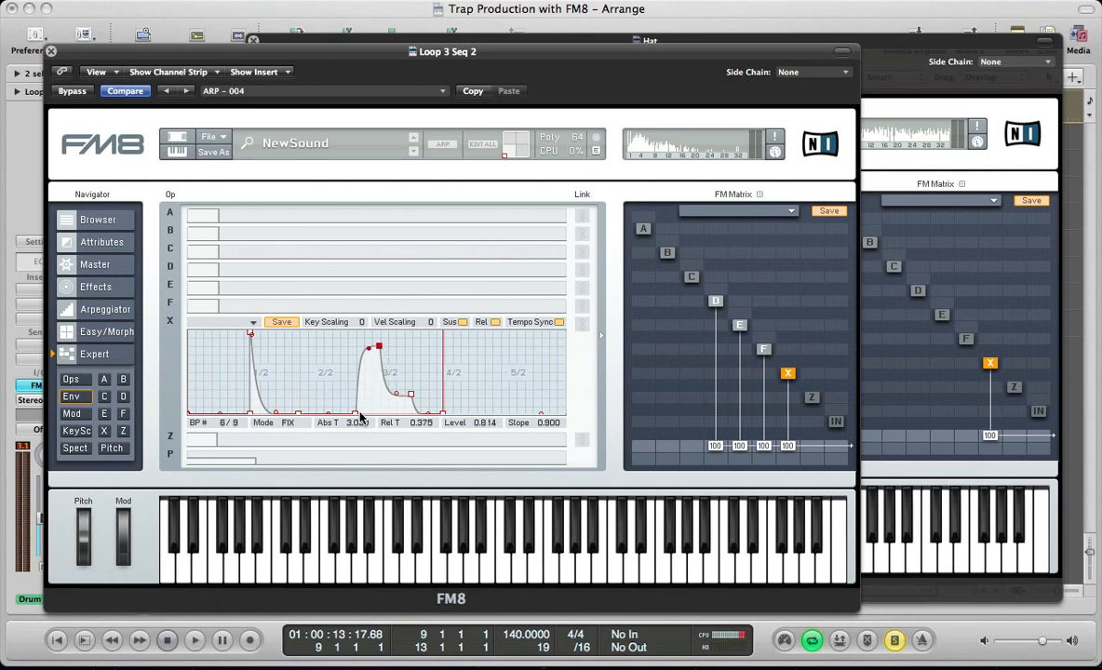
pyautogui.moveTo(356, 414); pyautogui.dragTo(381, 422)
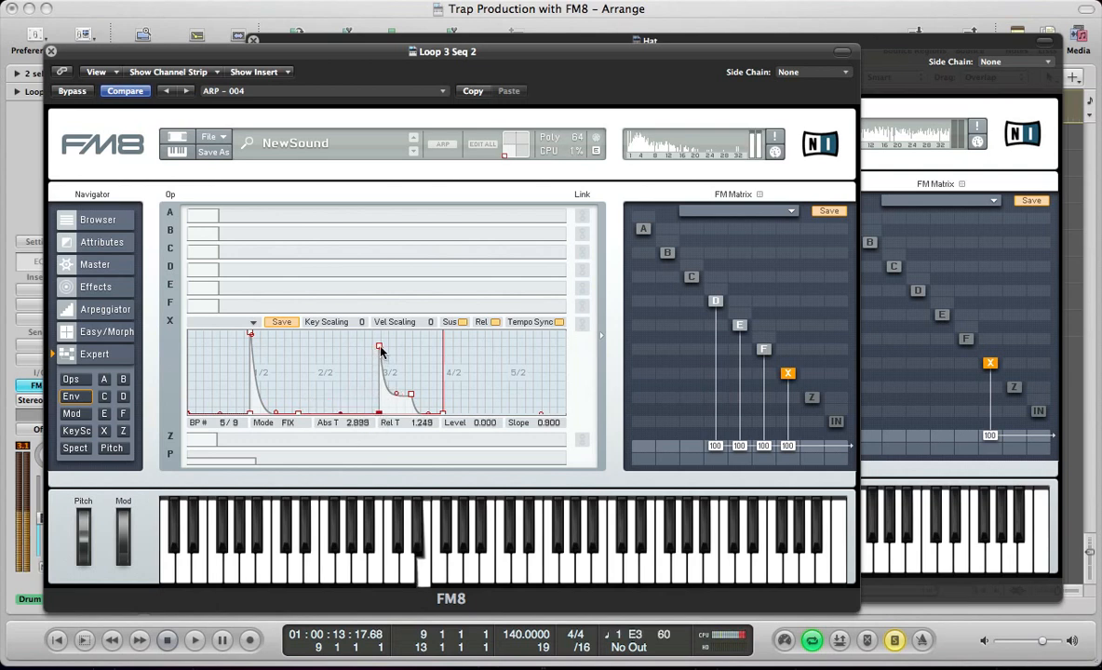
pyautogui.click(411, 394)
pyautogui.moveTo(414, 398)
pyautogui.mouseDown()
pyautogui.moveTo(396, 392)
pyautogui.moveTo(410, 416)
pyautogui.moveTo(409, 384)
pyautogui.moveTo(409, 407)
pyautogui.mouseUp()
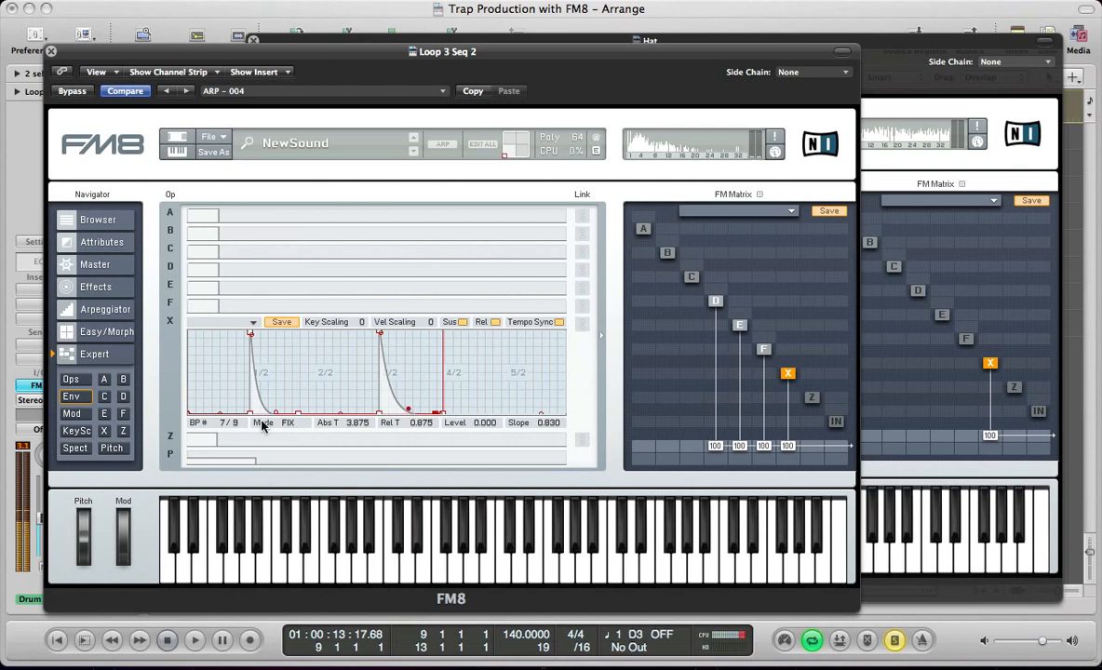
# Step: Add a quieter swell after operator X's first hit, rising from 0 at time 1.375 to level 0.309 at 1.625 and dropping straight off
pyautogui.moveTo(273, 359); pyautogui.dragTo(289, 350)
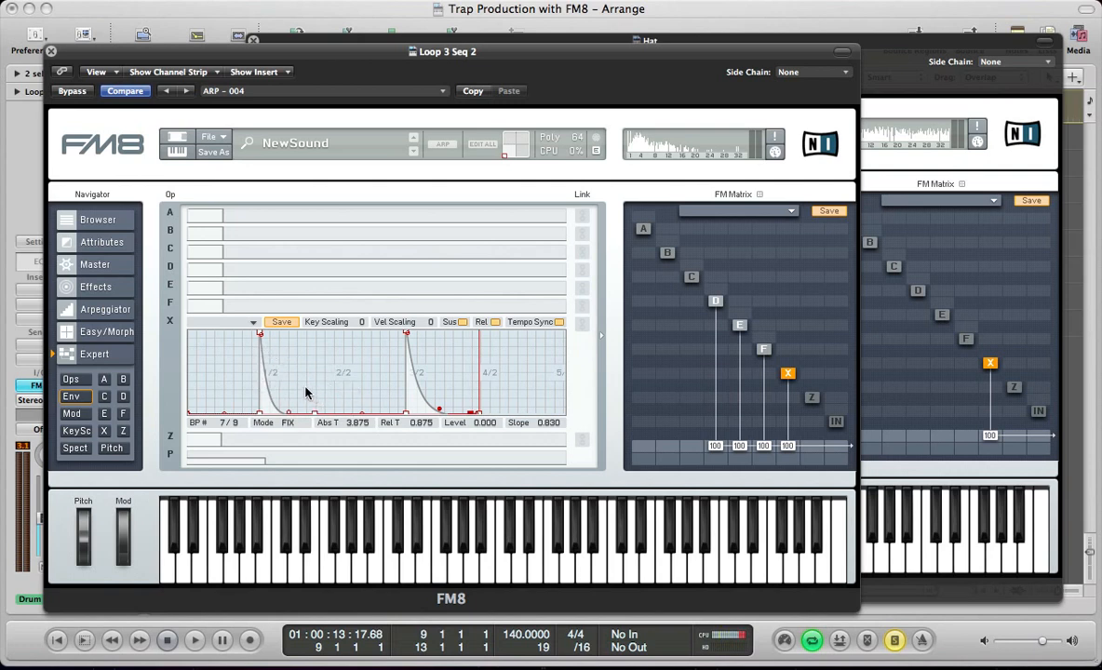
pyautogui.rightClick(305, 388)
pyautogui.rightClick(288, 389)
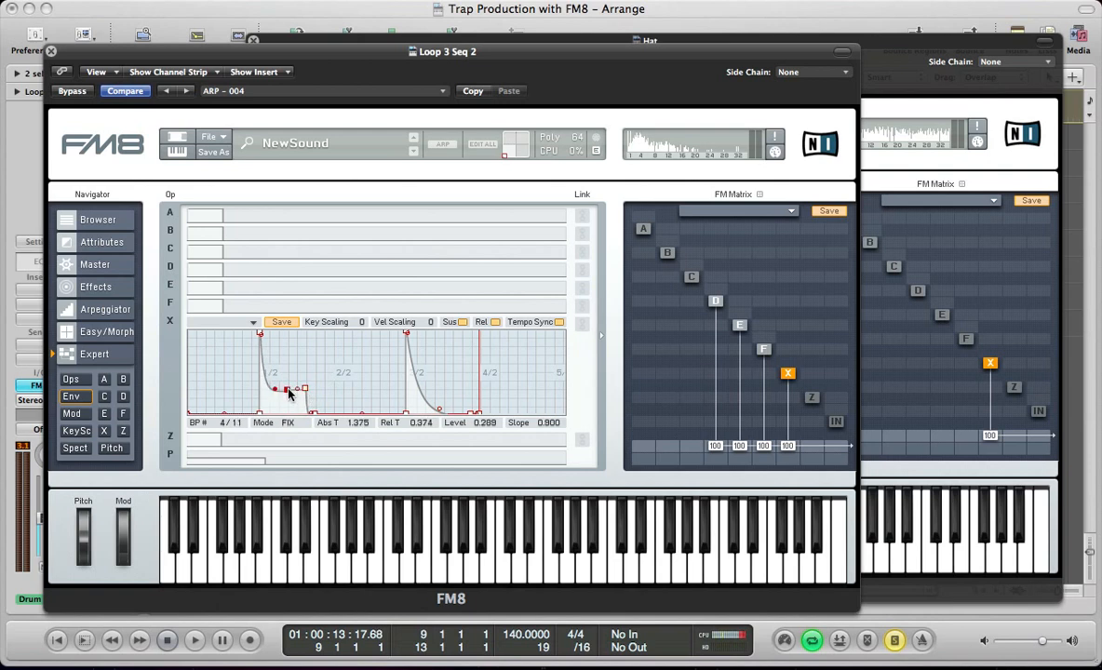
pyautogui.moveTo(288, 390)
pyautogui.mouseDown()
pyautogui.moveTo(289, 417)
pyautogui.moveTo(297, 397)
pyautogui.moveTo(274, 406)
pyautogui.moveTo(277, 396)
pyautogui.mouseUp()
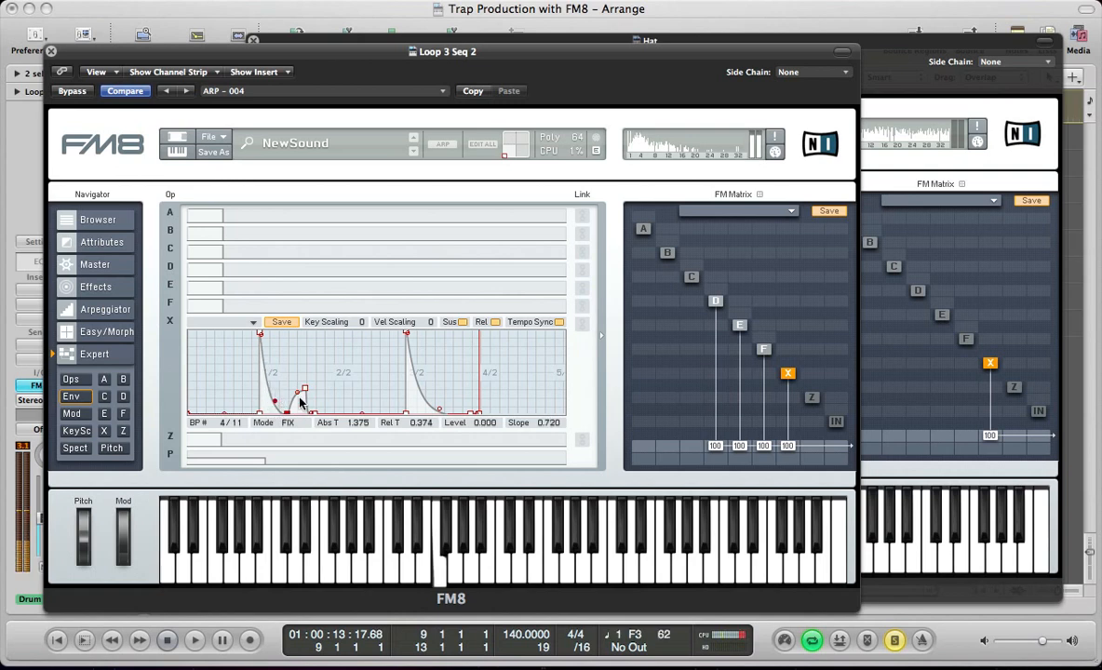
pyautogui.click(300, 392)
pyautogui.moveTo(314, 412); pyautogui.dragTo(307, 421)
pyautogui.click(303, 390)
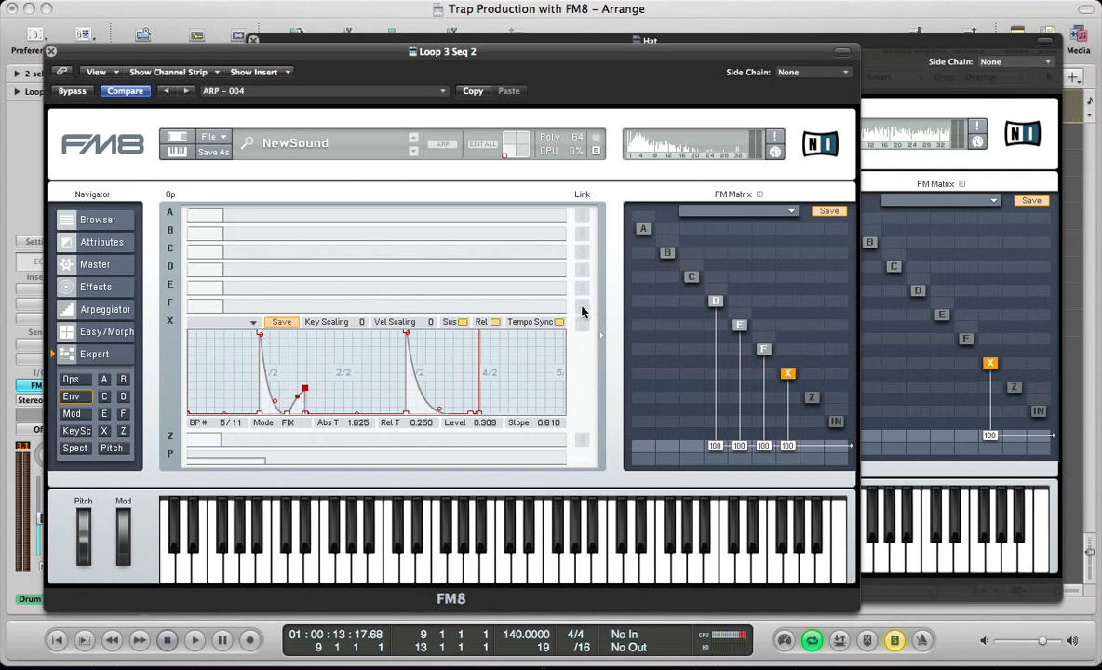
# Step: Copy operator X's envelope to operators F, E and D by linking them to it, and unlink the envelopes
pyautogui.click(582, 305)
pyautogui.click(582, 288)
pyautogui.click(582, 270)
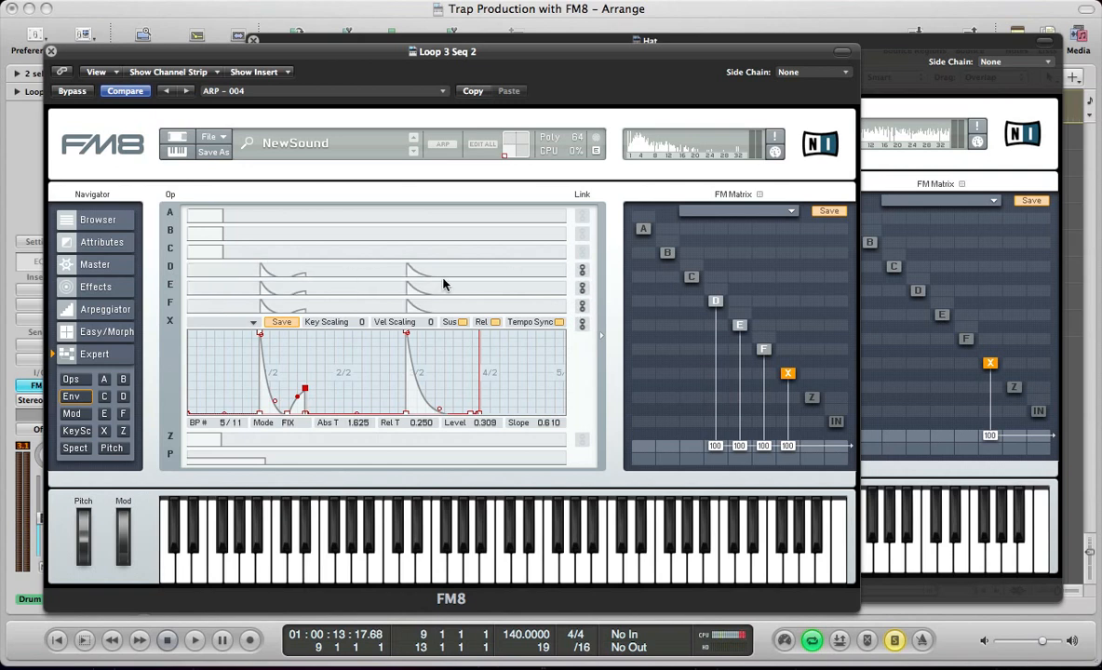
pyautogui.click(448, 305)
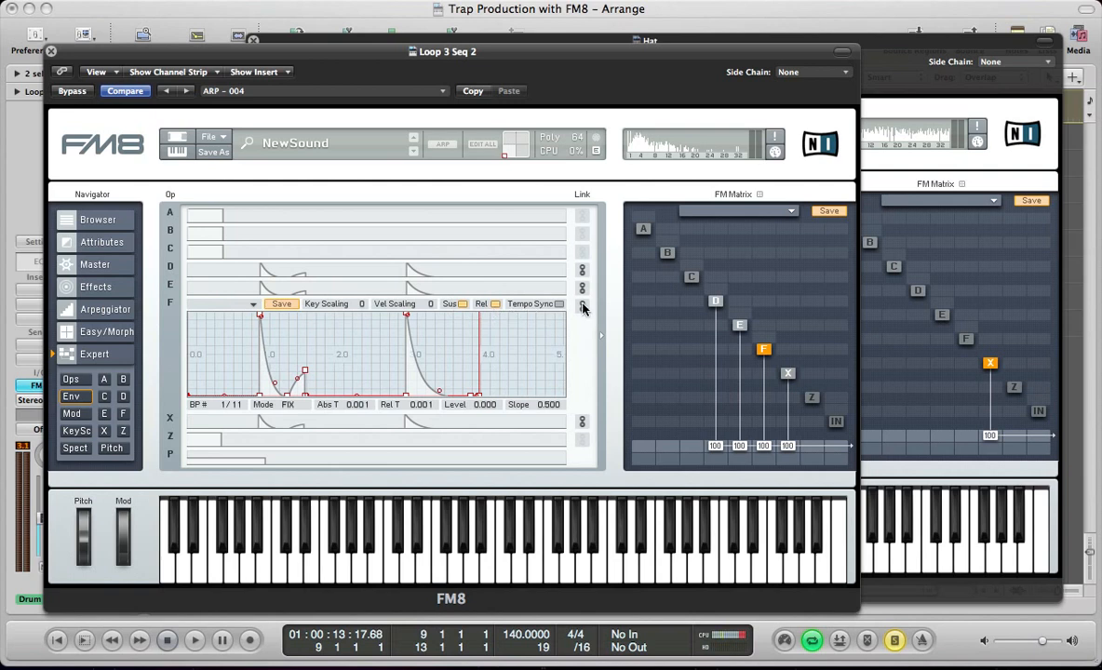
pyautogui.click(542, 274)
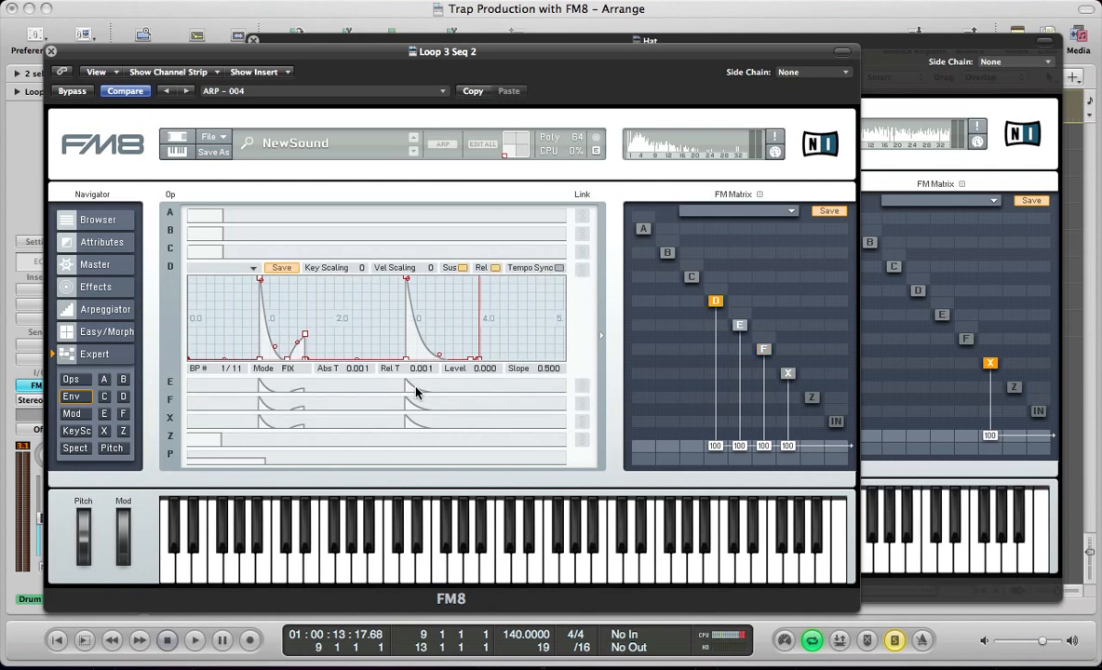
pyautogui.click(435, 427)
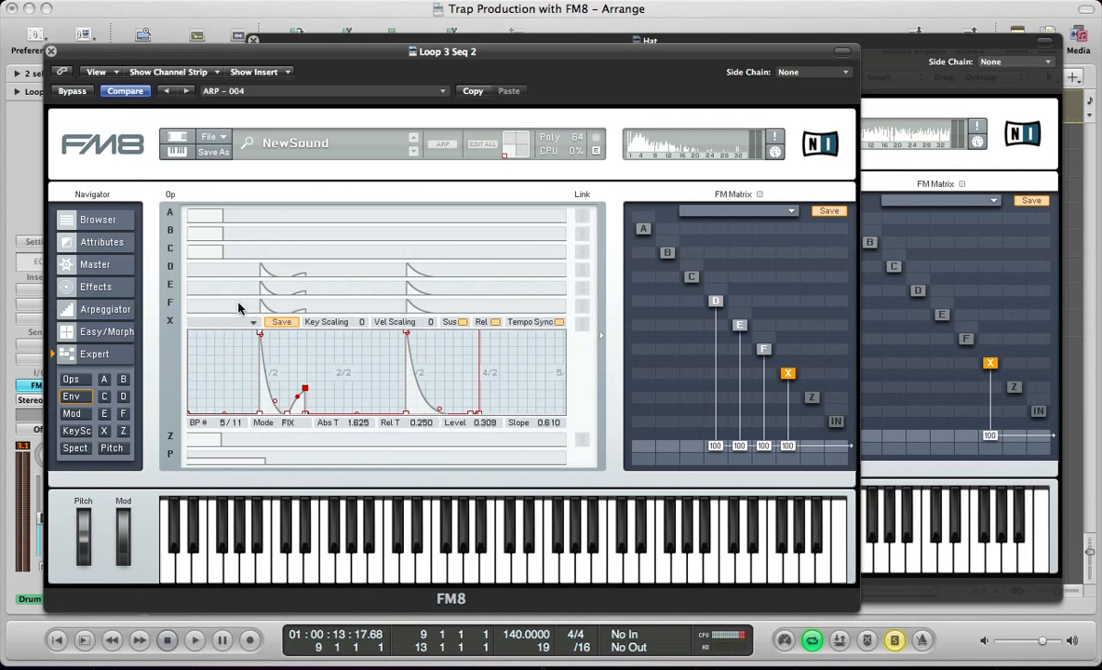
# Step: Enable Tempo Sync on operator D's envelope and lower its breakpoints 3 and 5 to level 0
pyautogui.click(225, 299)
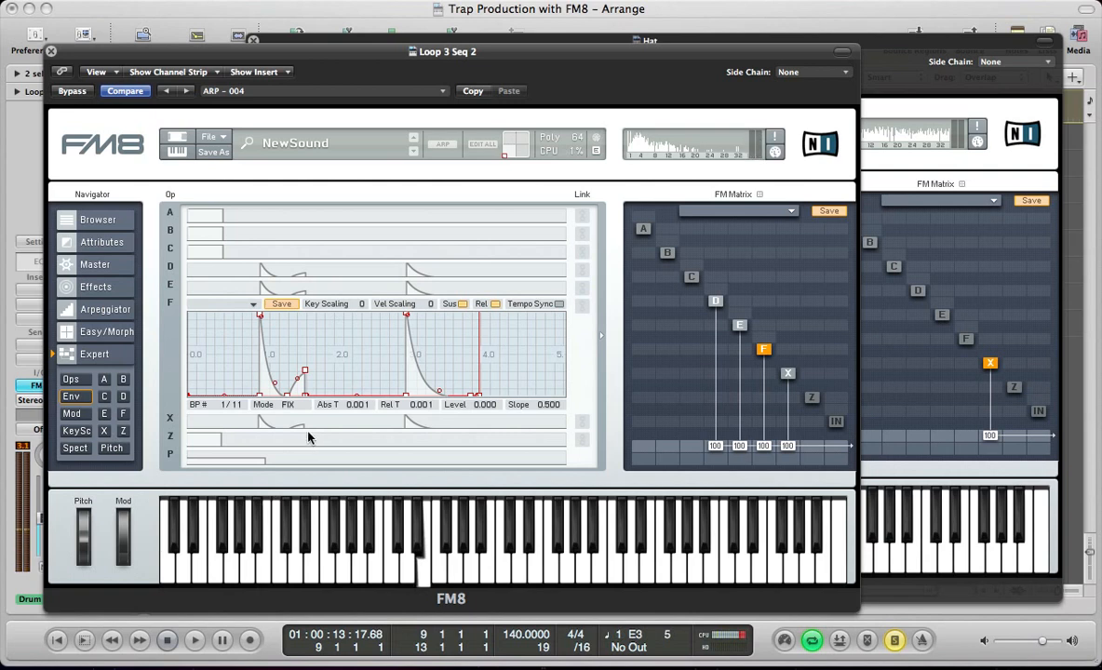
pyautogui.click(556, 287)
pyautogui.click(493, 267)
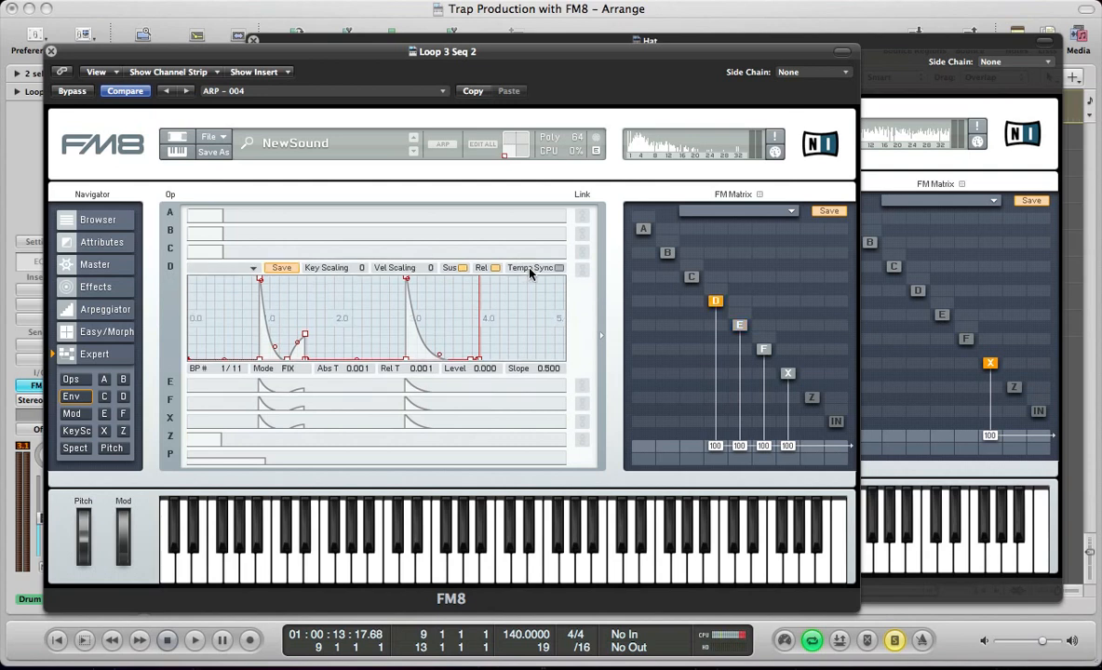
pyautogui.click(558, 268)
pyautogui.click(305, 334)
pyautogui.moveTo(305, 337); pyautogui.dragTo(304, 357)
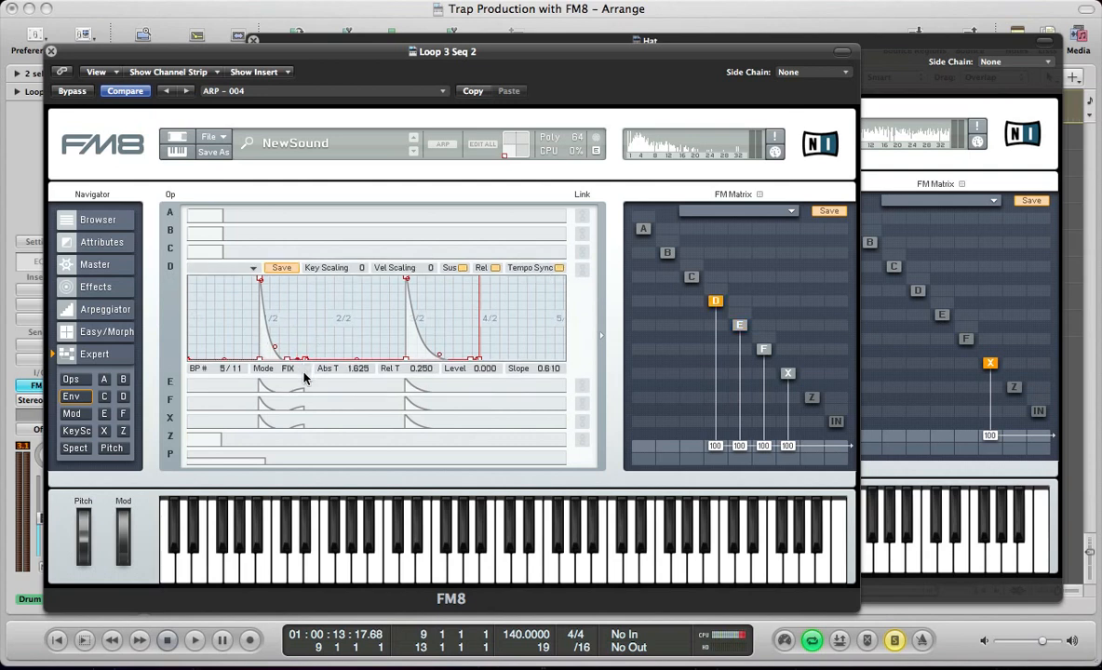
pyautogui.click(261, 280)
pyautogui.moveTo(261, 280); pyautogui.dragTo(264, 386)
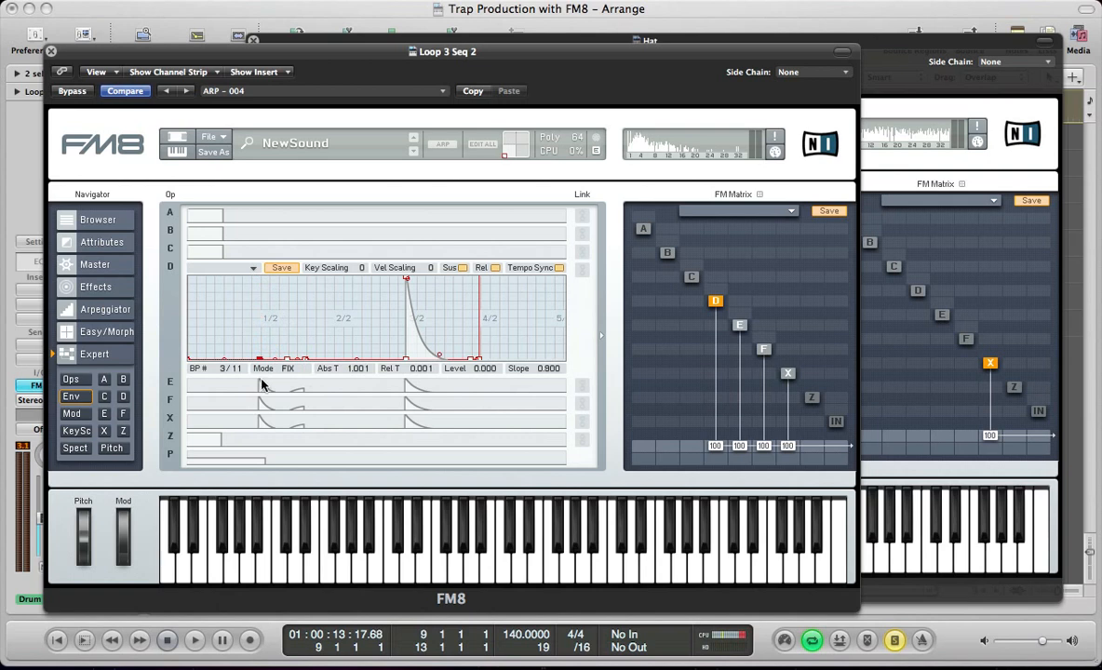
# Step: Link the envelopes of operators E and F to operator D and steepen the decay of the hit at time 3.000 to slope 0.950
pyautogui.click(582, 385)
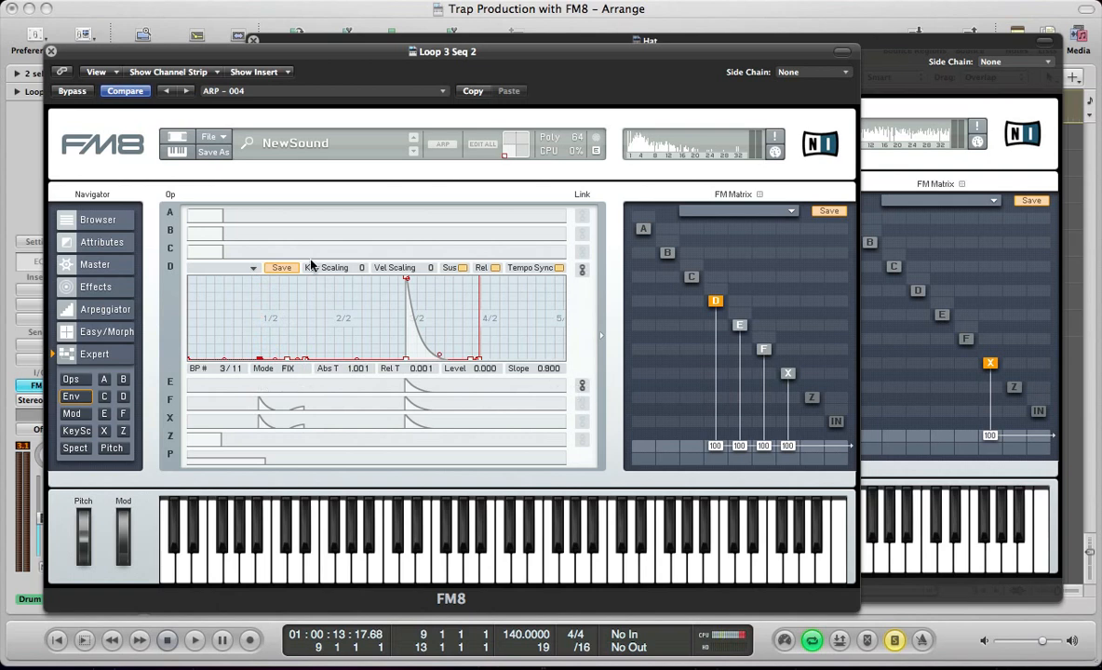
pyautogui.click(580, 404)
pyautogui.moveTo(439, 356); pyautogui.dragTo(437, 369)
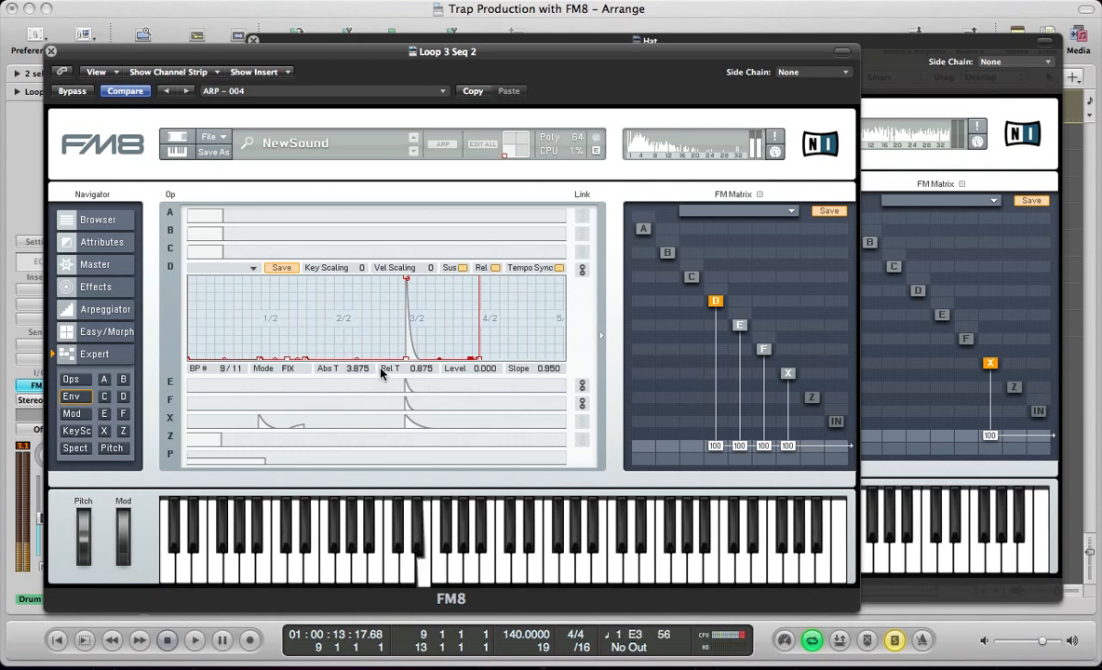
# Step: Add four breakpoints after operator D's peak at time 3.000, including level 0.711 at time 3.125 and level 0.670 at time 3.375
pyautogui.doubleClick(434, 305)
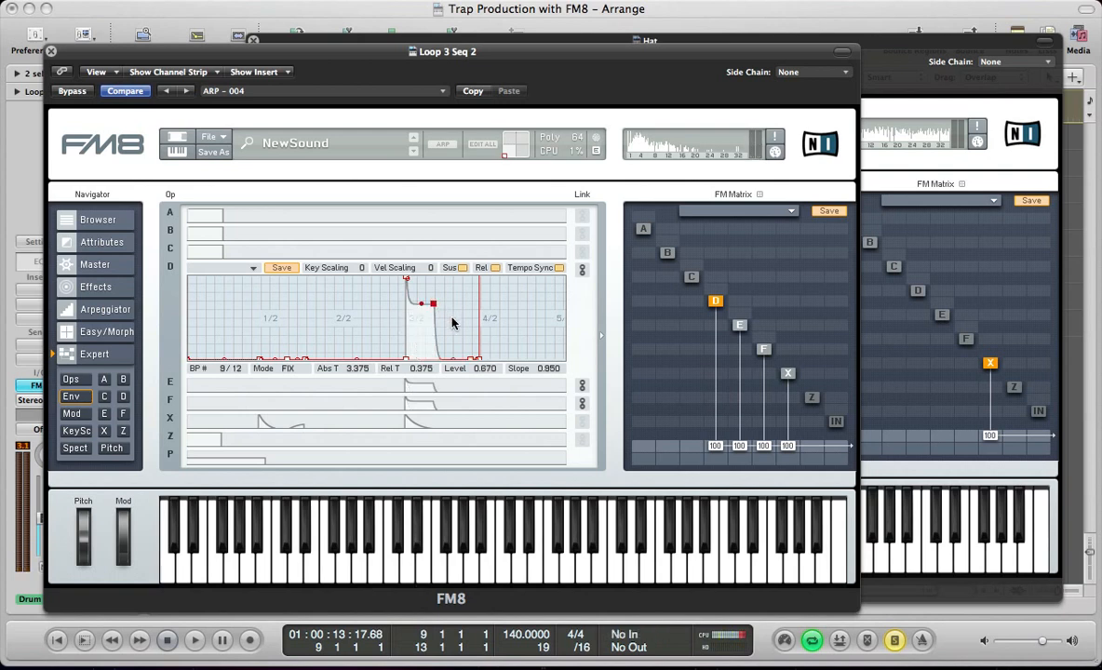
pyautogui.rightClick(452, 319)
pyautogui.rightClick(460, 322)
pyautogui.rightClick(415, 302)
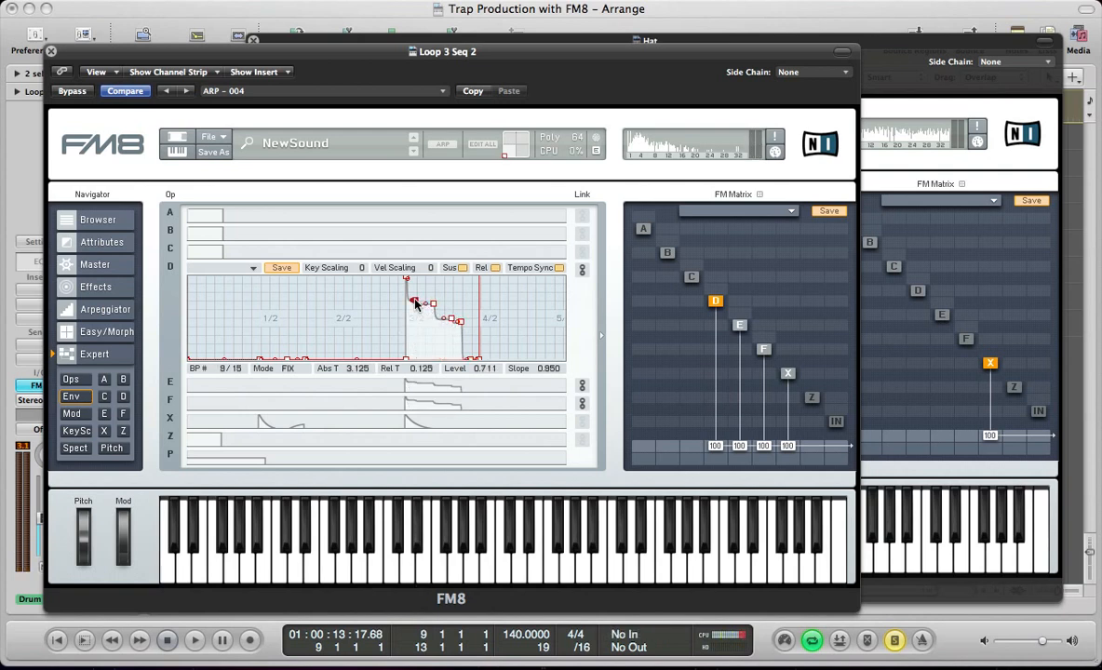
# Step: Shape a second sharp full-height hit in operator D's envelope, starting from level 0 at time 3.874
pyautogui.moveTo(356, 315); pyautogui.dragTo(84, 199)
pyautogui.click(515, 360)
pyautogui.moveTo(515, 361); pyautogui.dragTo(484, 260)
pyautogui.moveTo(478, 328); pyautogui.dragTo(517, 369)
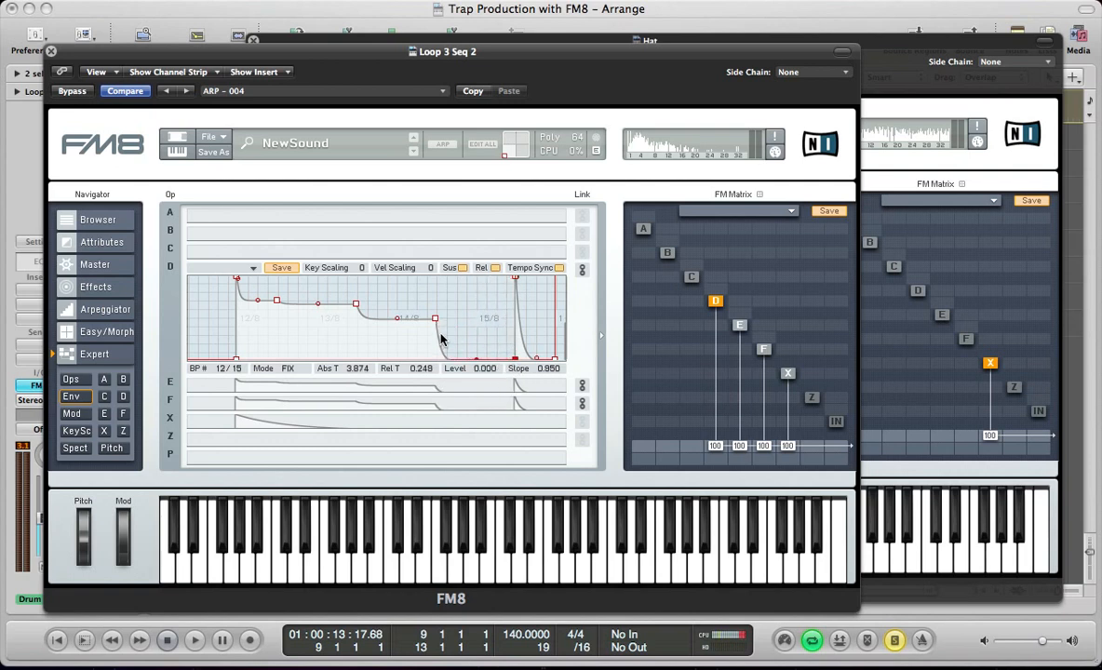
# Step: Shape two more sharp full-height hits in operator D's envelope, starting from level 0 at times 3.749 and 3.624
pyautogui.moveTo(435, 318); pyautogui.dragTo(475, 272)
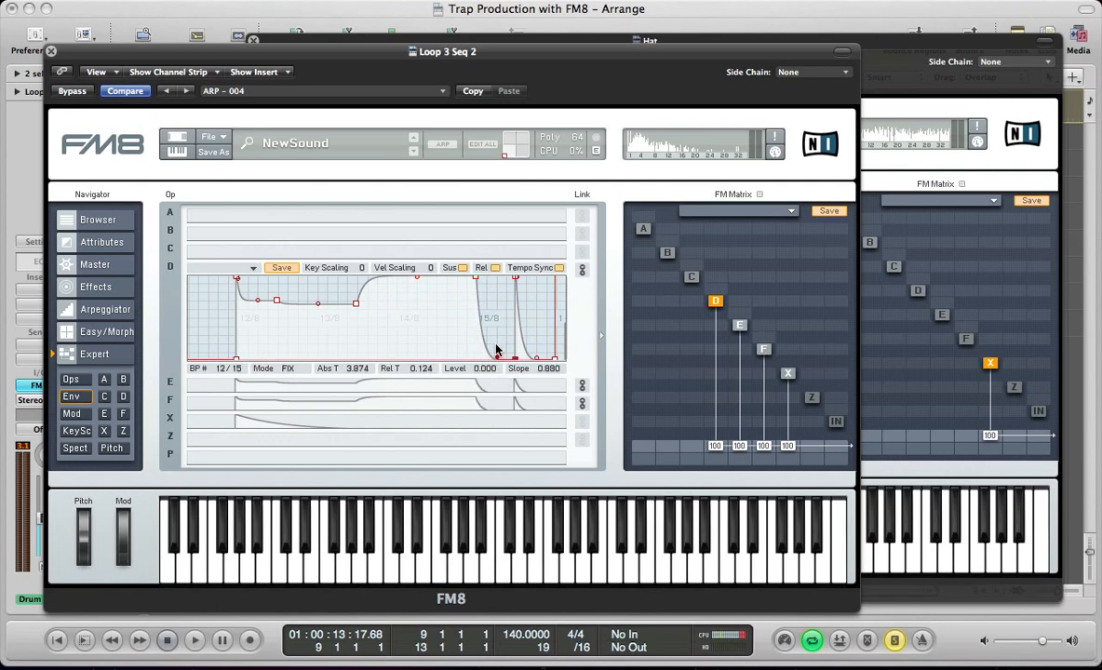
pyautogui.moveTo(355, 303); pyautogui.dragTo(476, 400)
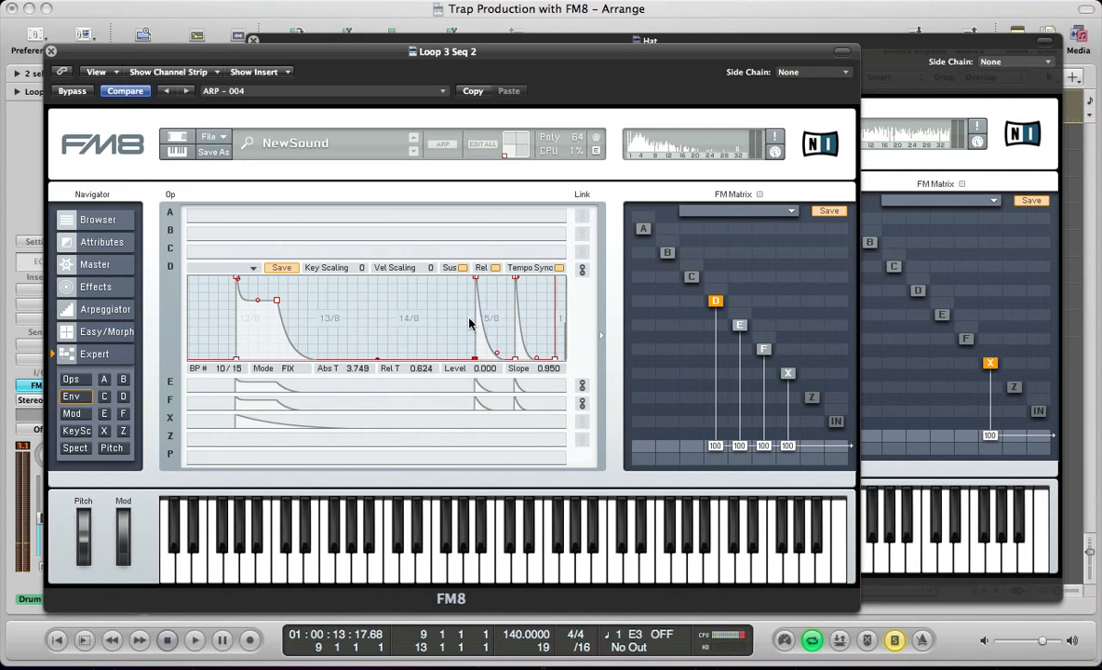
pyautogui.doubleClick(435, 326)
pyautogui.doubleClick(376, 323)
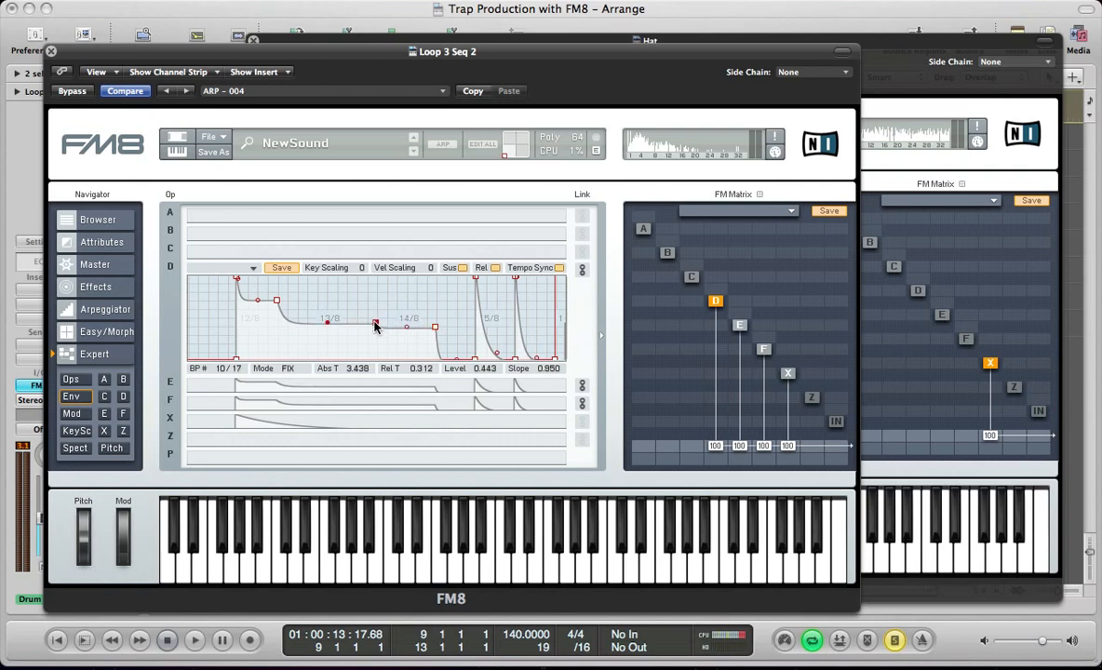
pyautogui.click(435, 325)
pyautogui.moveTo(438, 324); pyautogui.dragTo(434, 270)
pyautogui.moveTo(376, 323); pyautogui.dragTo(455, 346)
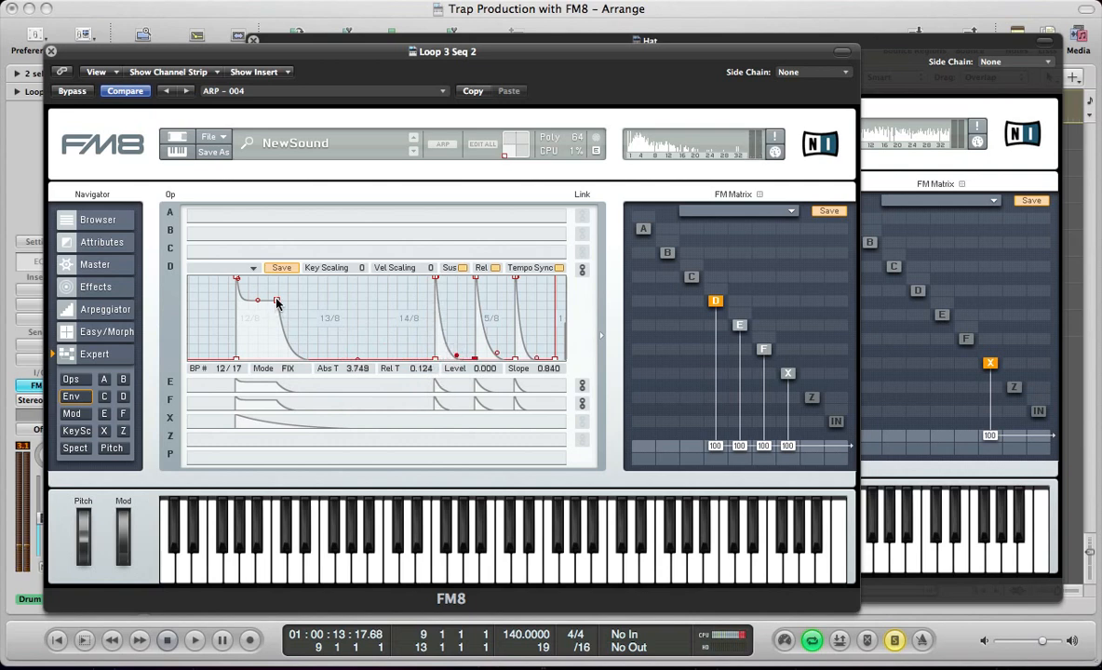
# Step: Turn the opening hit of operator D's envelope into a sharp full-height hit just before the one at 3.624, with decay slope 0.890
pyautogui.moveTo(276, 302); pyautogui.dragTo(375, 260)
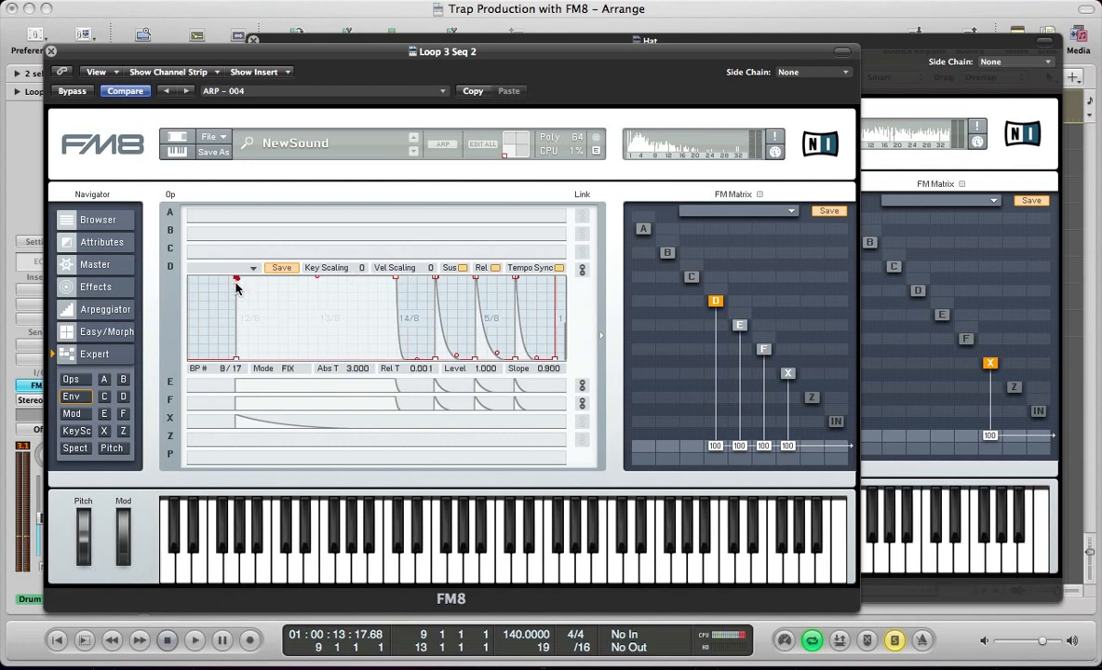
pyautogui.moveTo(237, 283); pyautogui.dragTo(419, 353)
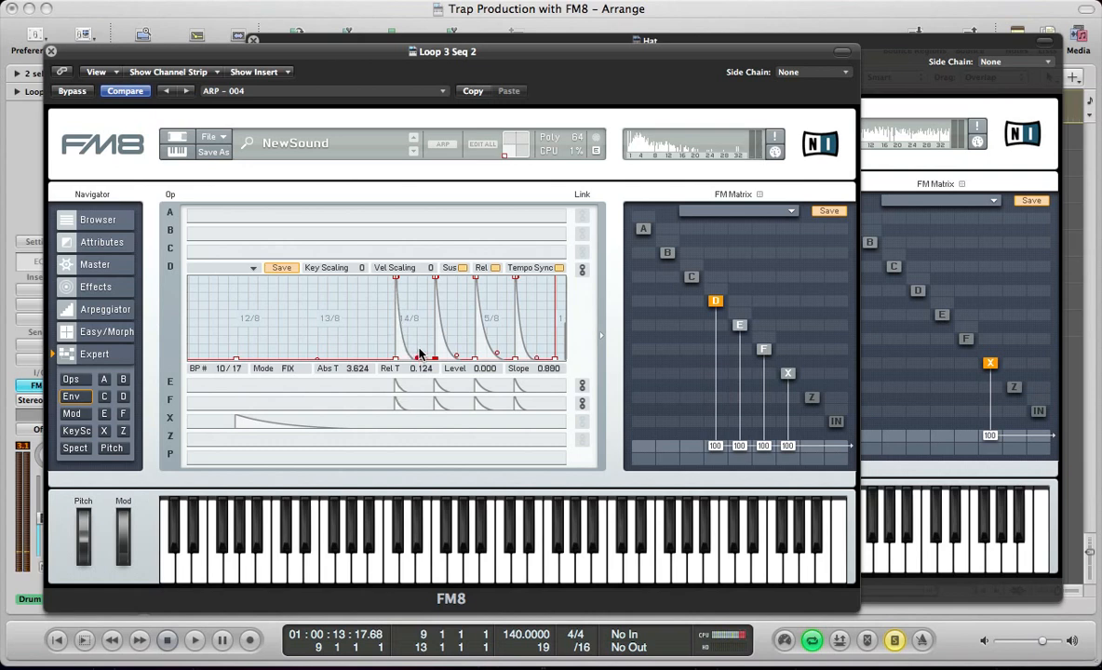
pyautogui.moveTo(320, 320); pyautogui.dragTo(322, 354)
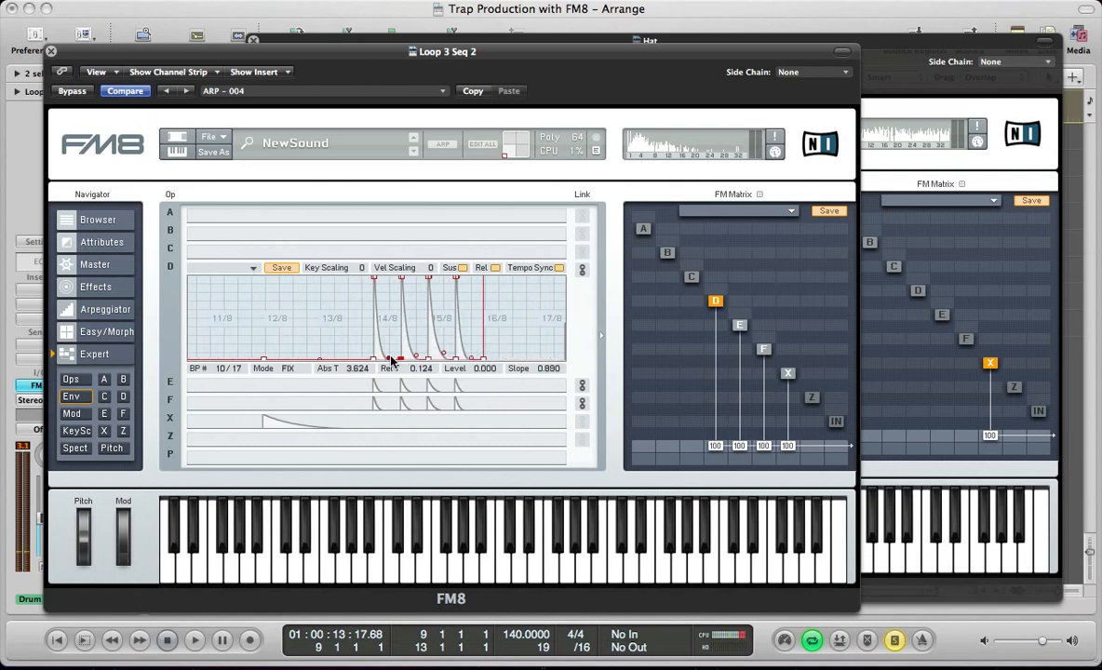
# Step: Audition the sound and fine-tune the decay slope of the hit at time 3.624 to about 0.79
pyautogui.moveTo(390, 360); pyautogui.dragTo(391, 356)
pyautogui.press('space')
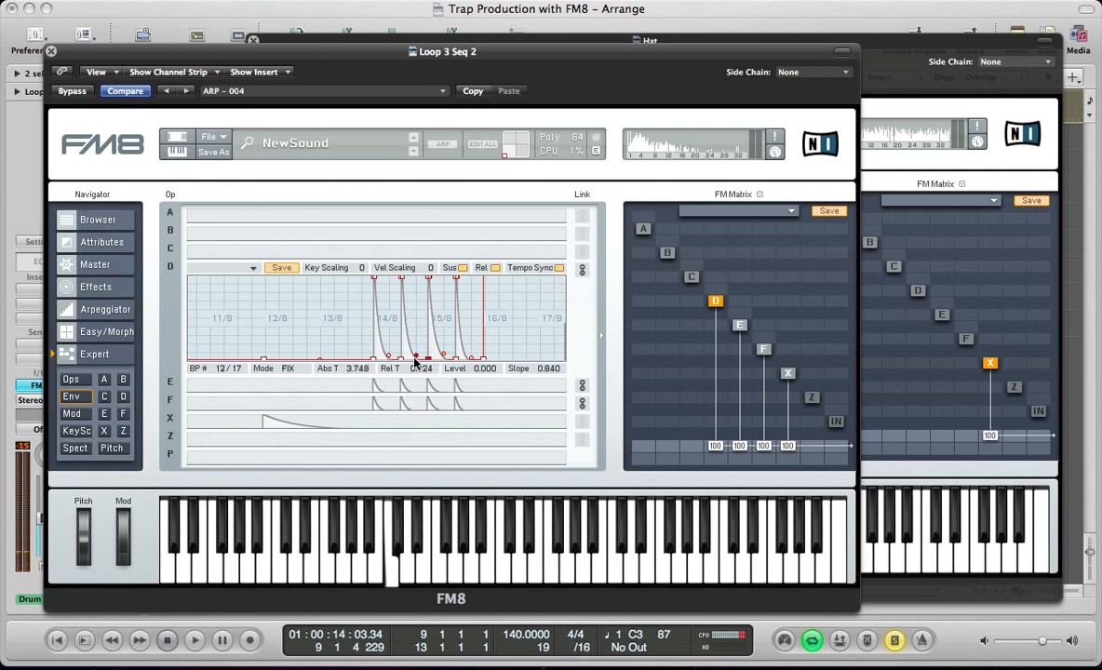
pyautogui.moveTo(416, 363); pyautogui.dragTo(416, 356)
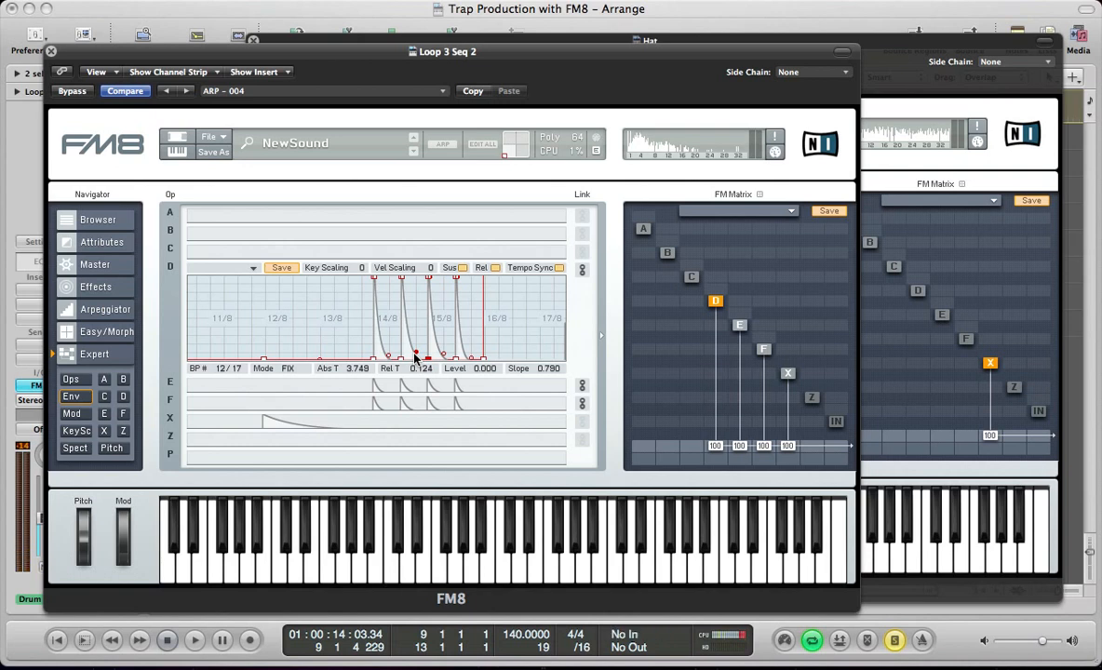
pyautogui.moveTo(416, 354); pyautogui.dragTo(416, 355)
# Step: Add the Reverb effect with Time 40, Bright 100, Treble 100 and Dry/Wet 19
pyautogui.click(95, 287)
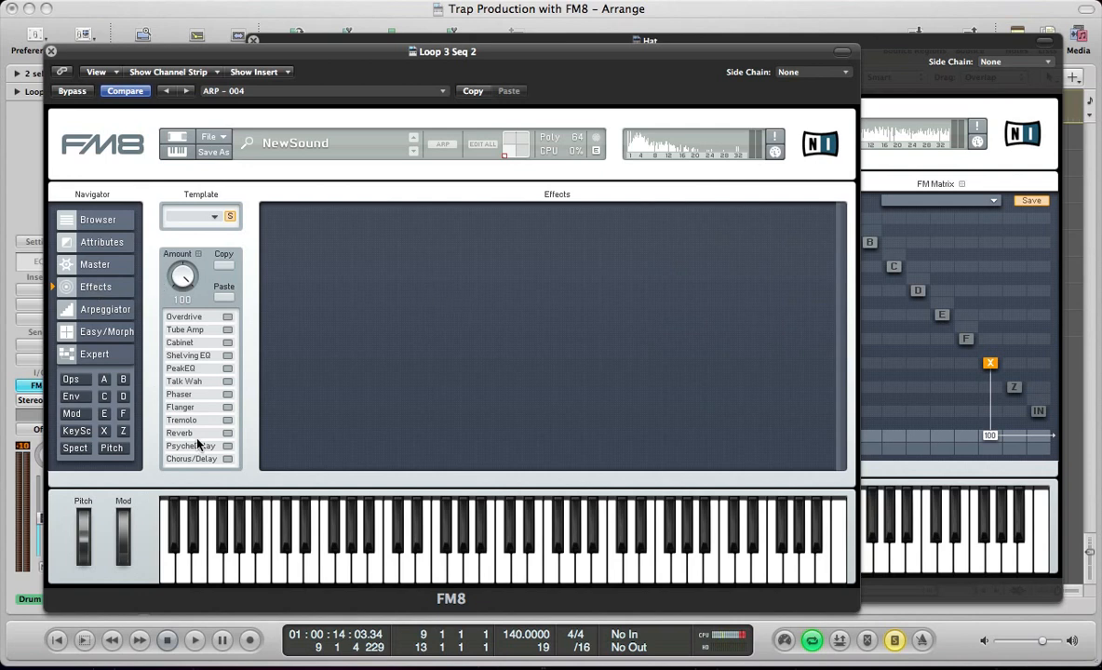
pyautogui.click(226, 434)
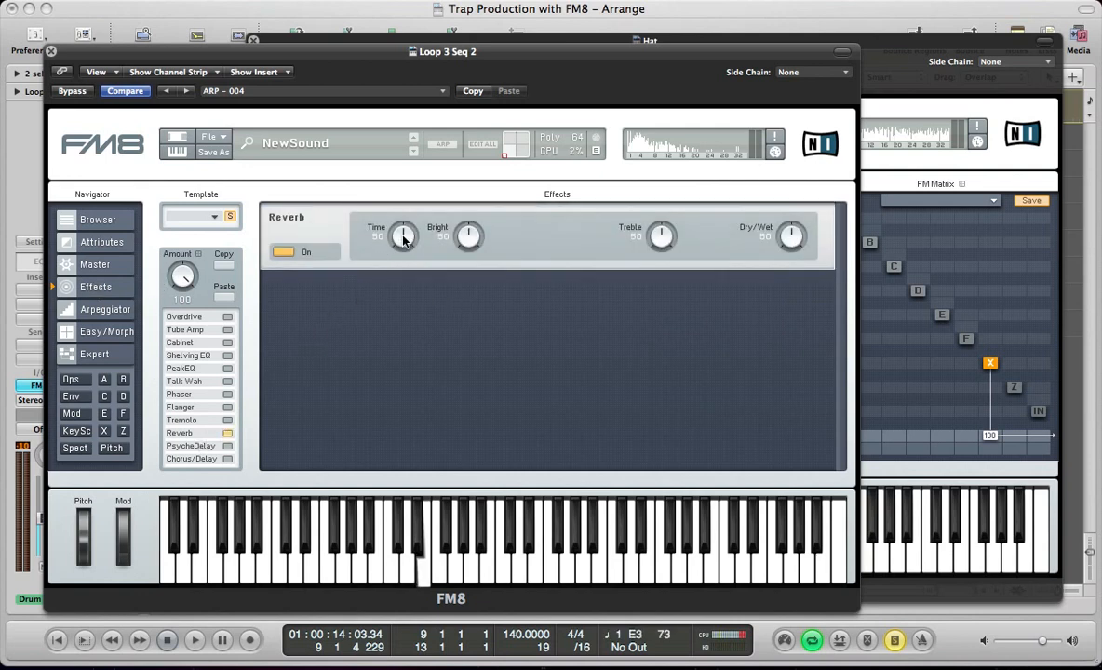
pyautogui.moveTo(403, 240); pyautogui.dragTo(403, 250)
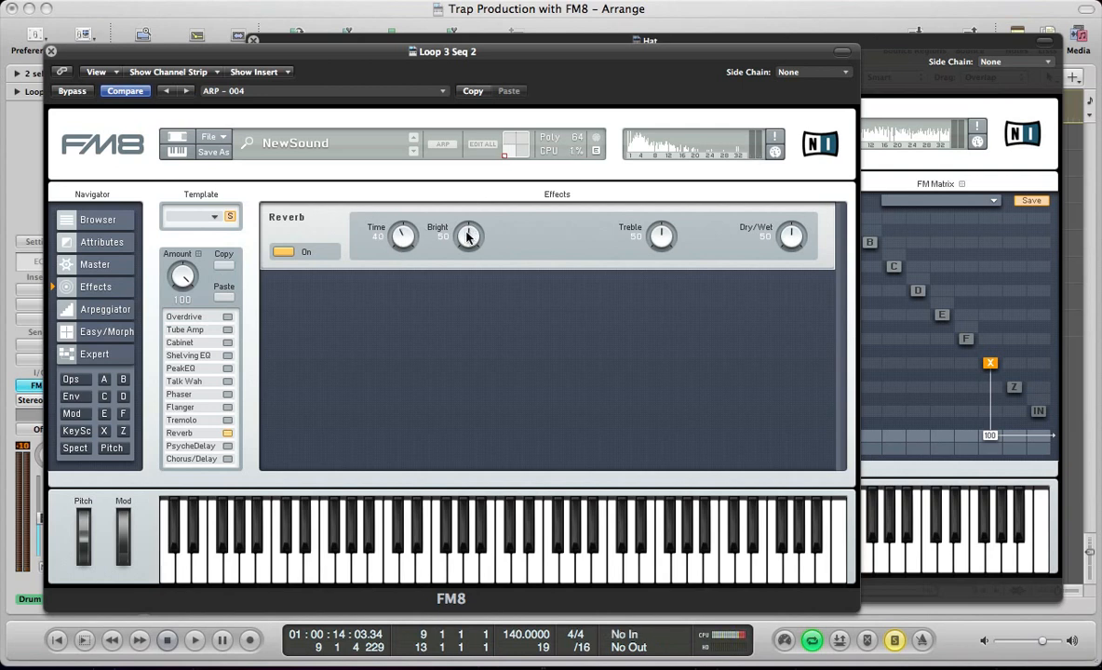
pyautogui.moveTo(467, 233); pyautogui.dragTo(459, 90)
pyautogui.moveTo(655, 218); pyautogui.dragTo(622, 113)
pyautogui.moveTo(789, 244); pyautogui.dragTo(786, 268)
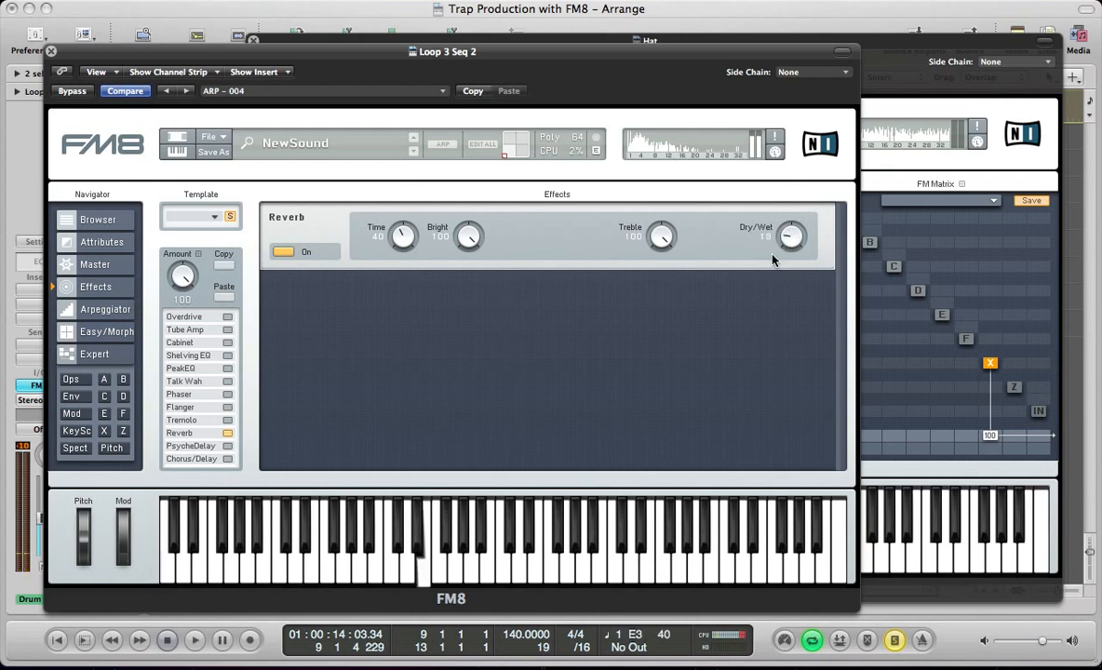
pyautogui.moveTo(771, 254); pyautogui.dragTo(772, 253)
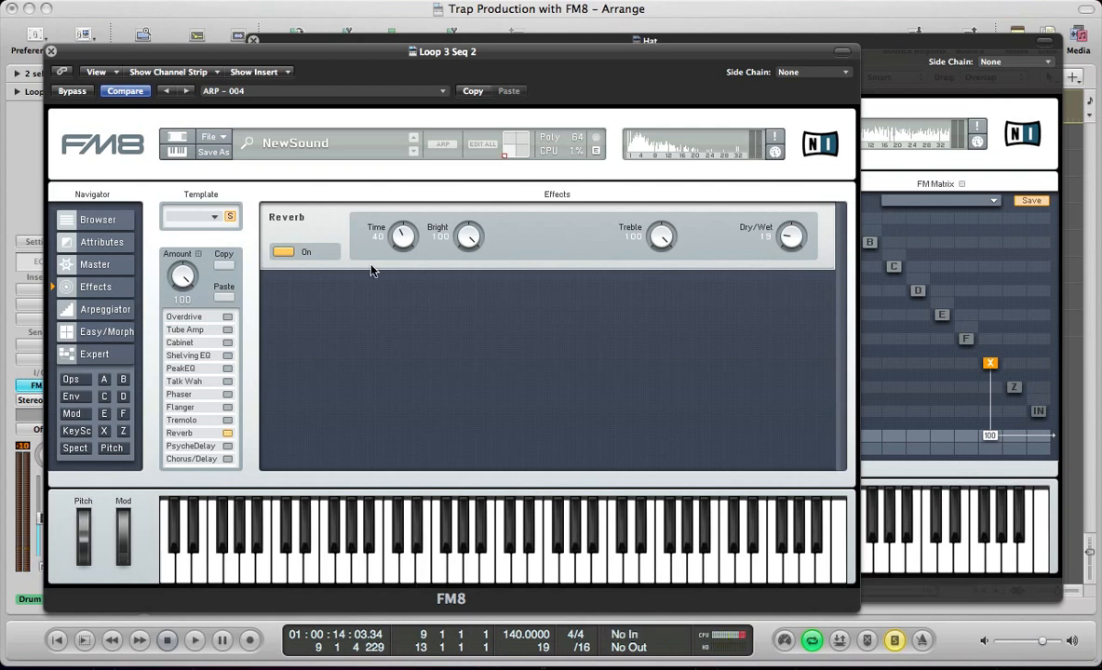
# Step: Add a tempo-synced PsycheDelay effect with Time 26, Feedback 14 and Dry/Wet 11
pyautogui.click(231, 446)
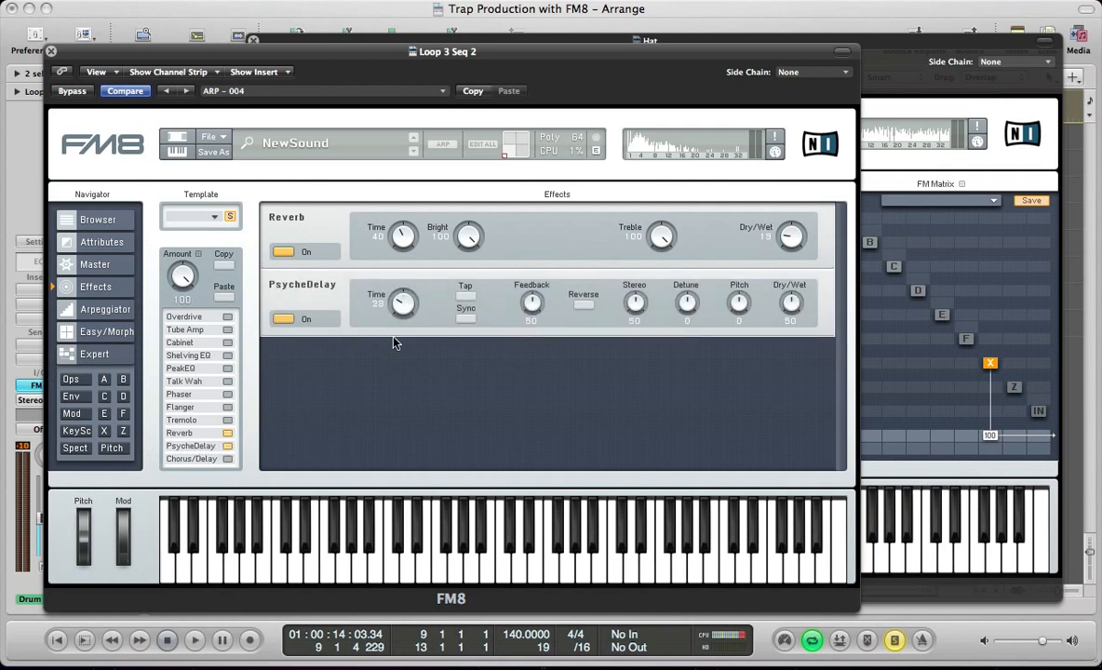
pyautogui.moveTo(391, 345); pyautogui.dragTo(414, 326)
pyautogui.click(465, 321)
pyautogui.moveTo(529, 297); pyautogui.dragTo(530, 345)
pyautogui.moveTo(802, 307); pyautogui.dragTo(800, 344)
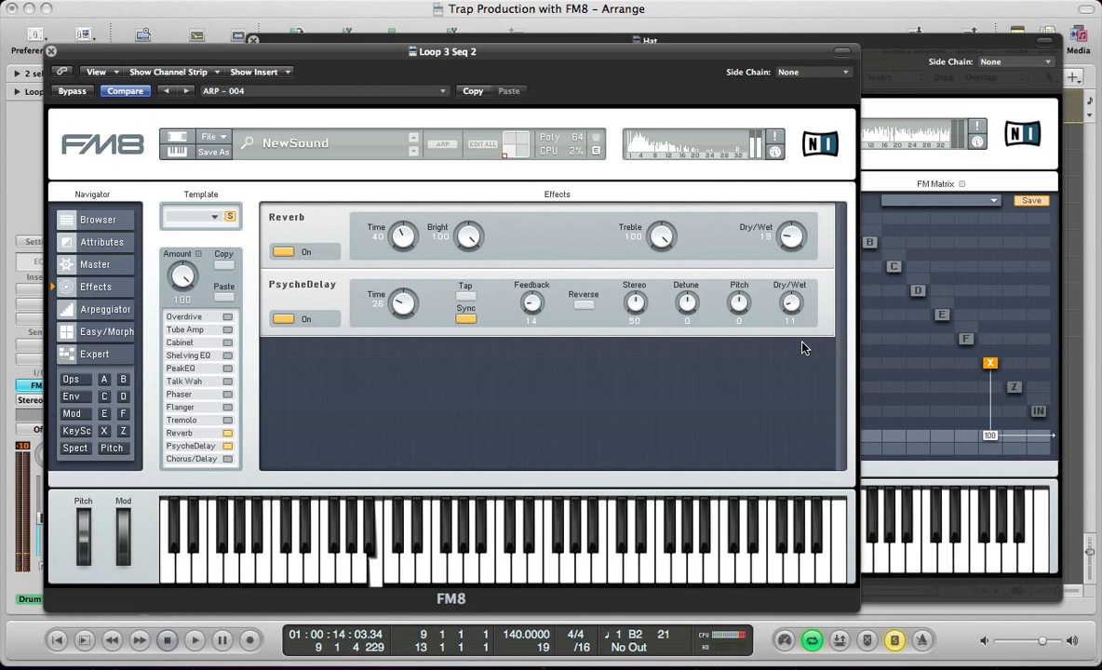
# Step: Review the patch's master and operator settings, and hide the plug-in windows
pyautogui.click(116, 266)
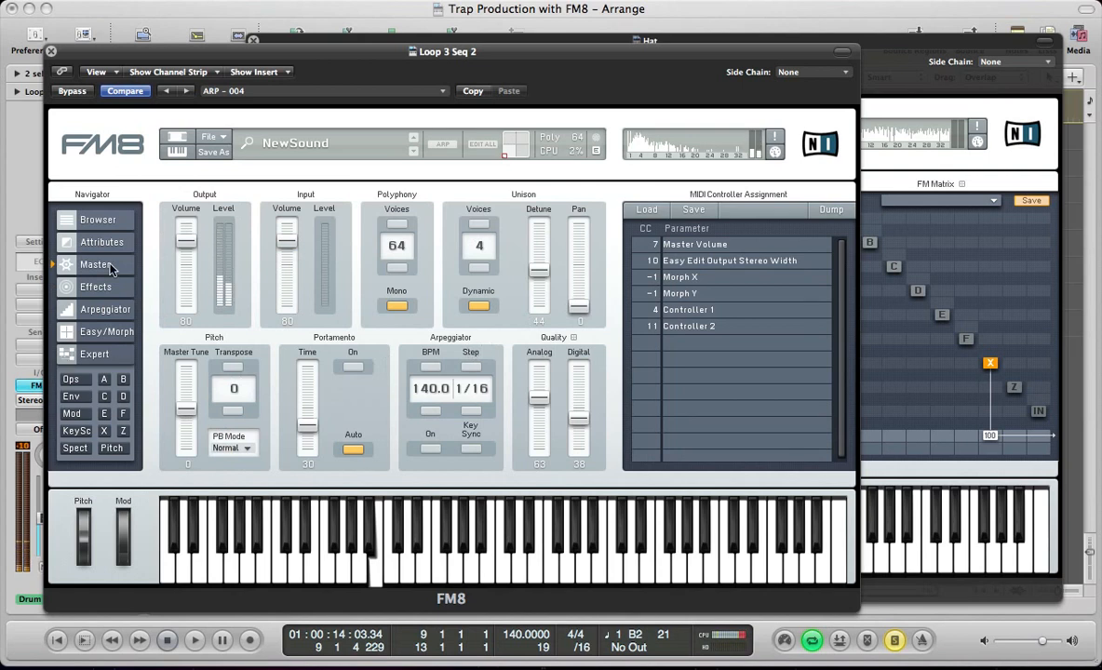
pyautogui.click(71, 378)
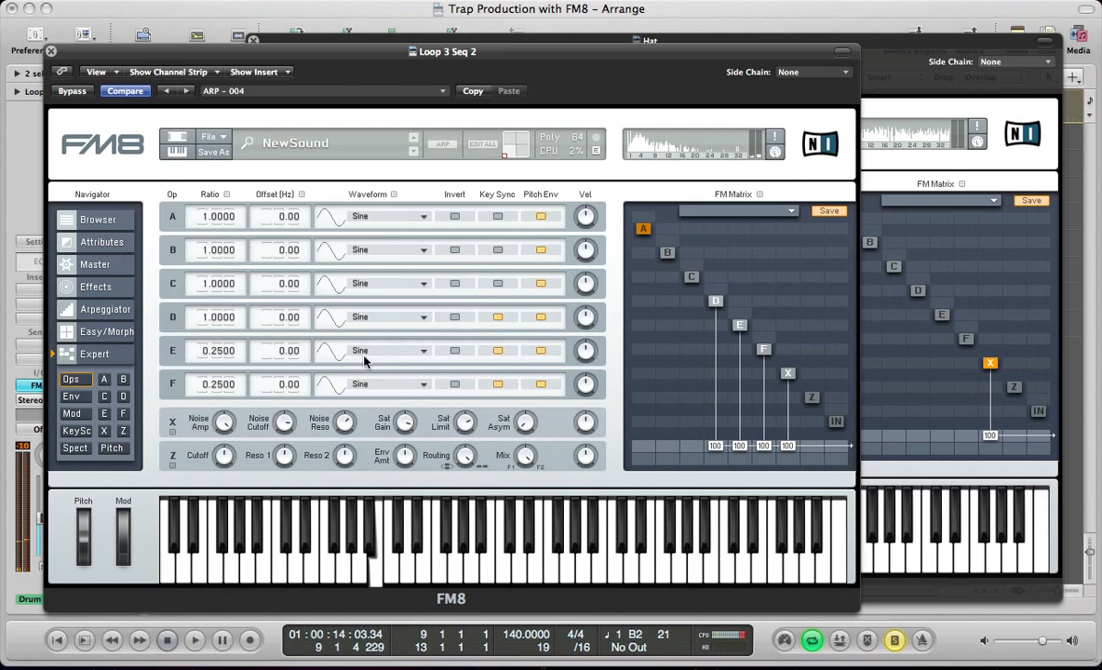
pyautogui.press('v')
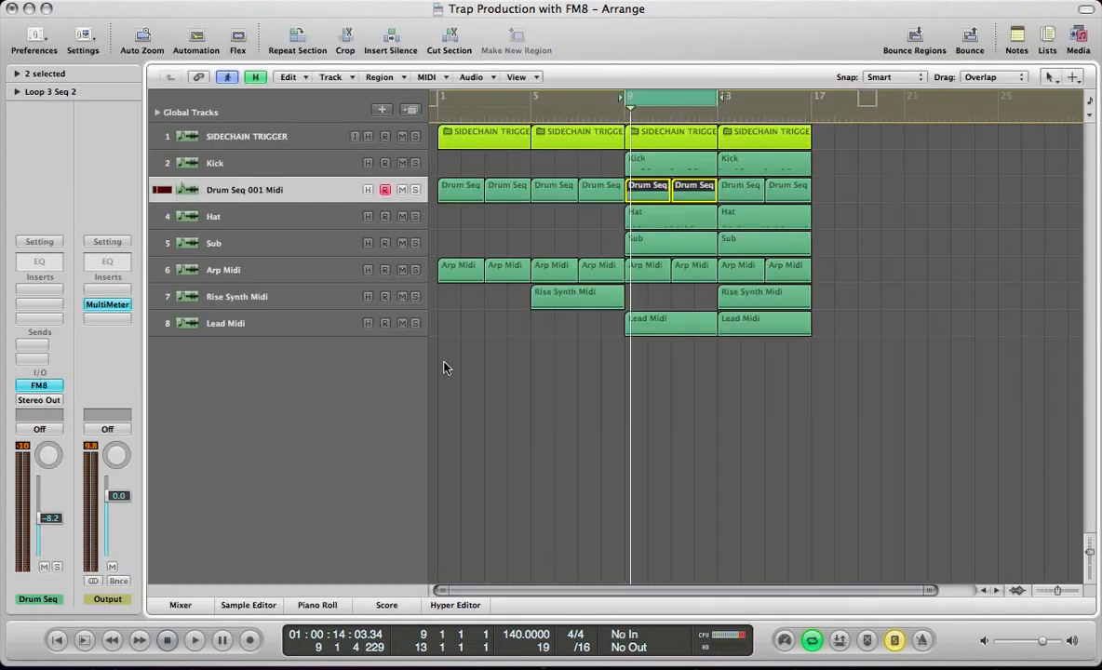
# Step: Select the Kick, Drum Seq and Hat regions from bar 9 to bar 17 and play them back soloed
pyautogui.moveTo(834, 183); pyautogui.dragTo(720, 185)
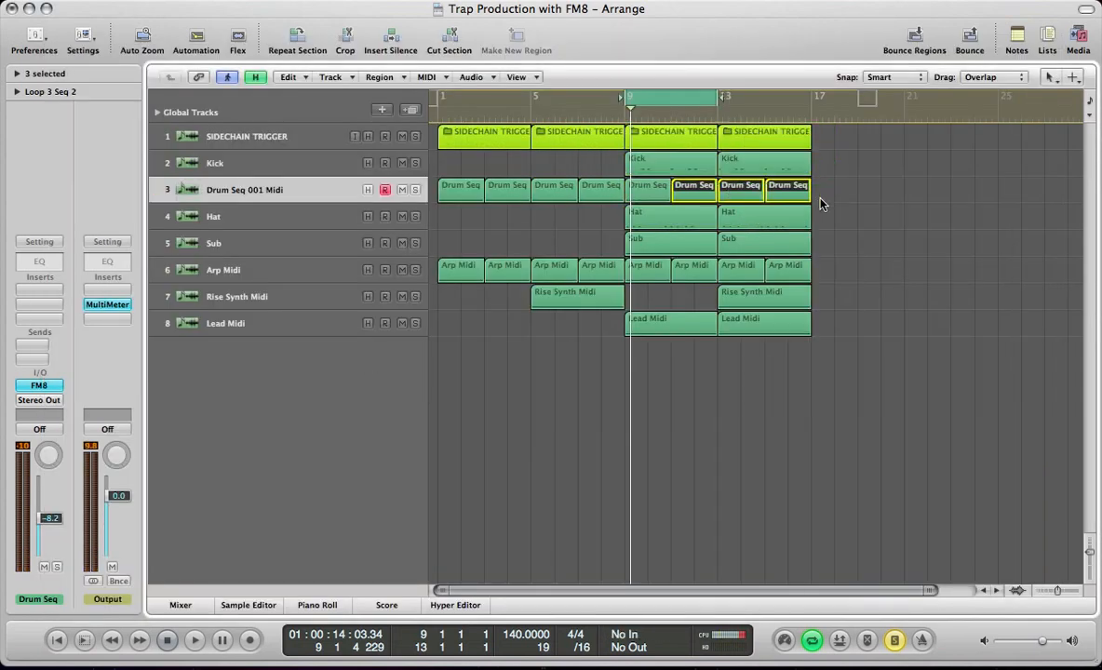
pyautogui.moveTo(824, 204); pyautogui.dragTo(649, 158)
pyautogui.press('space')
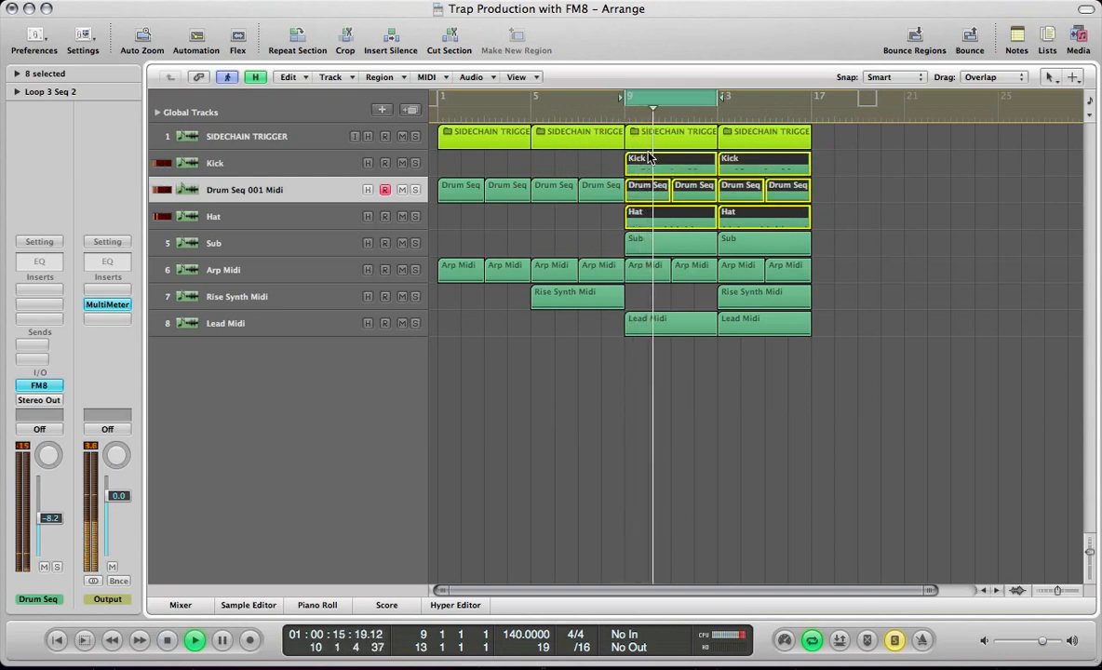
# Step: Raise the Drum Seq channel's volume to -5.3 and slightly lower the Hat channel's volume in the mixer
pyautogui.press('x')
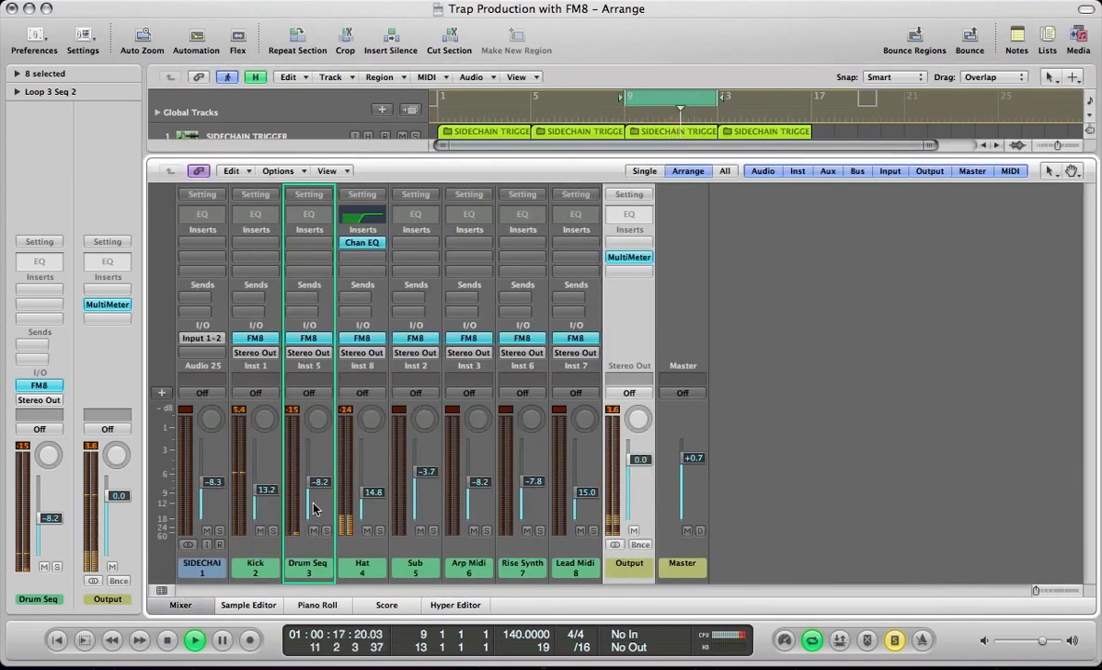
pyautogui.moveTo(318, 483); pyautogui.dragTo(371, 495)
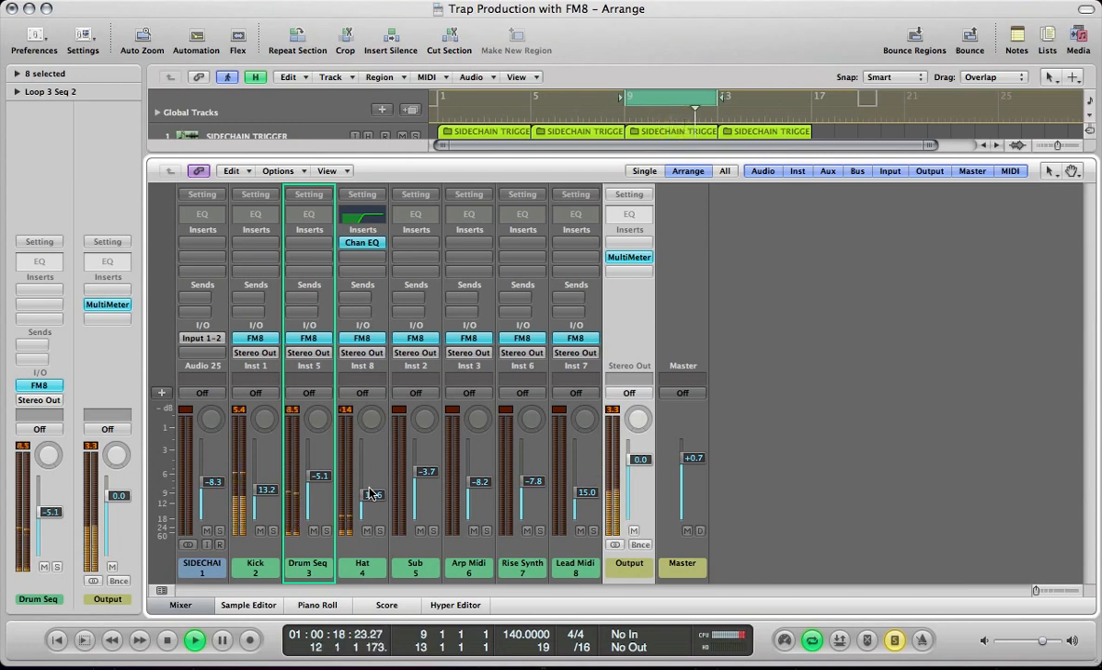
pyautogui.moveTo(319, 495); pyautogui.dragTo(319, 499)
pyautogui.press('x')
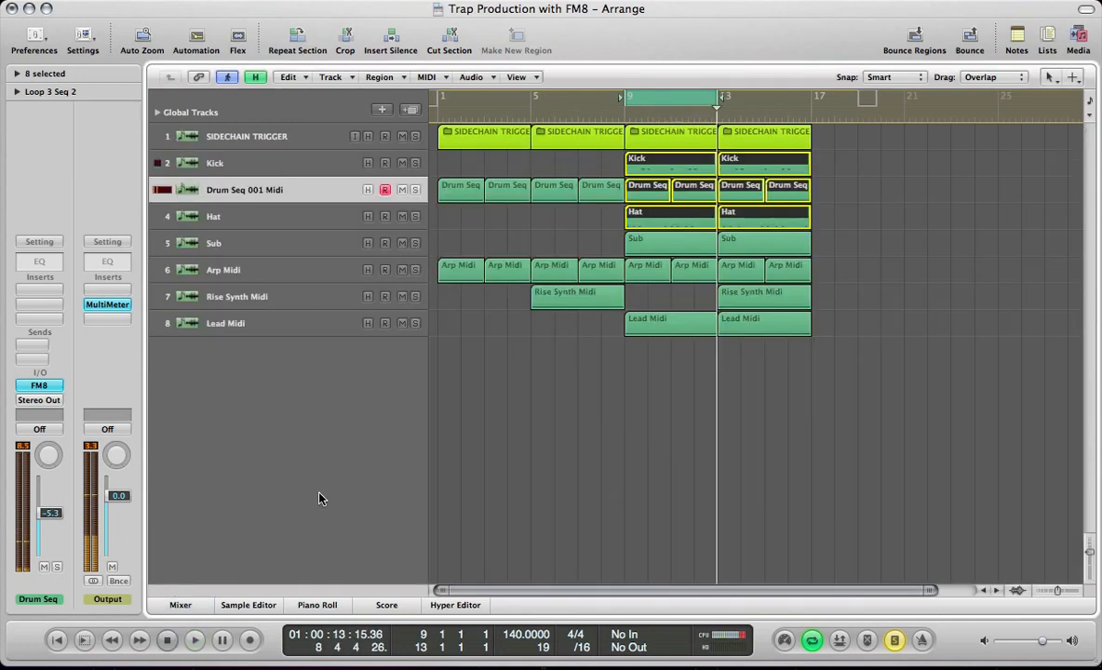
# Step: Play back the Sub and Arp Midi regions between bars 9 and 13 on their own
pyautogui.click(582, 471)
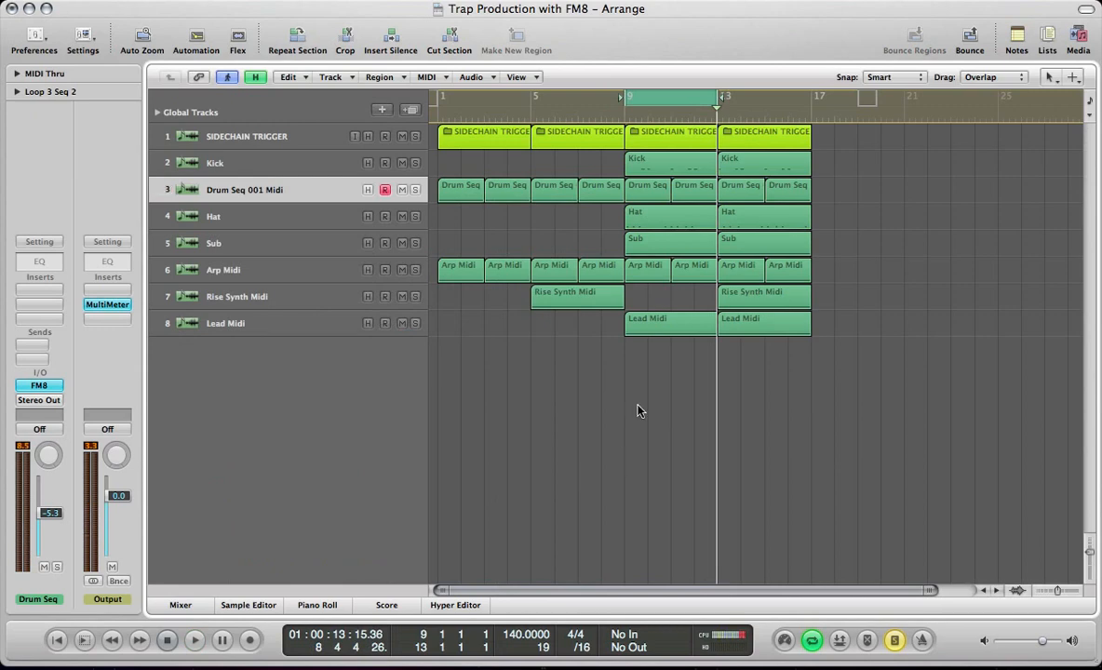
pyautogui.moveTo(644, 306); pyautogui.dragTo(692, 248)
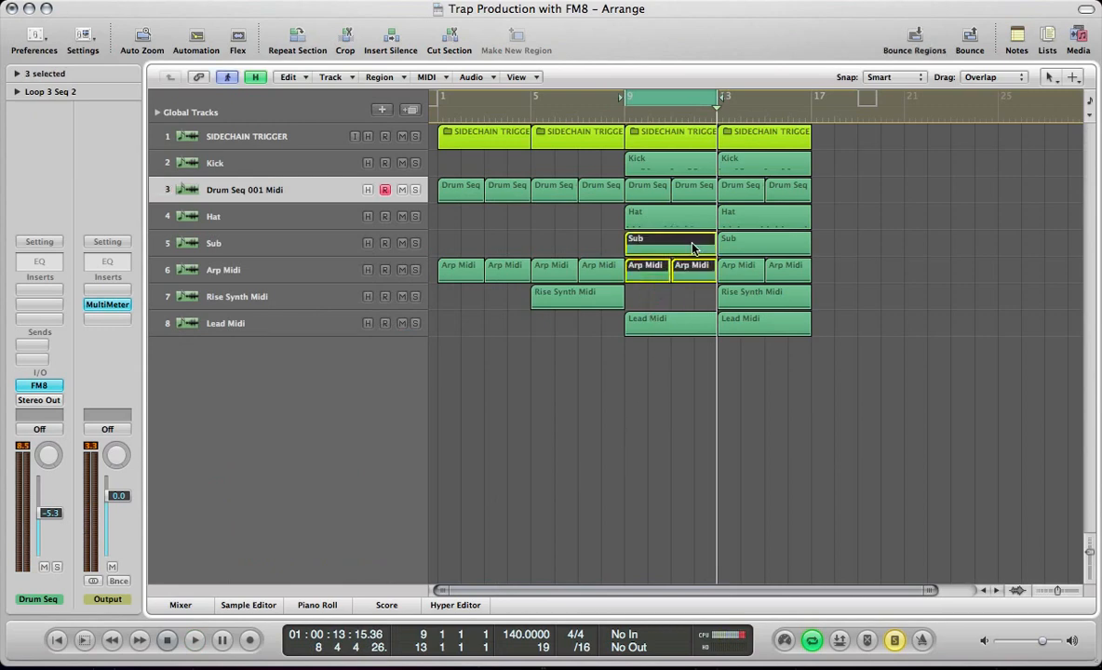
pyautogui.press('space')
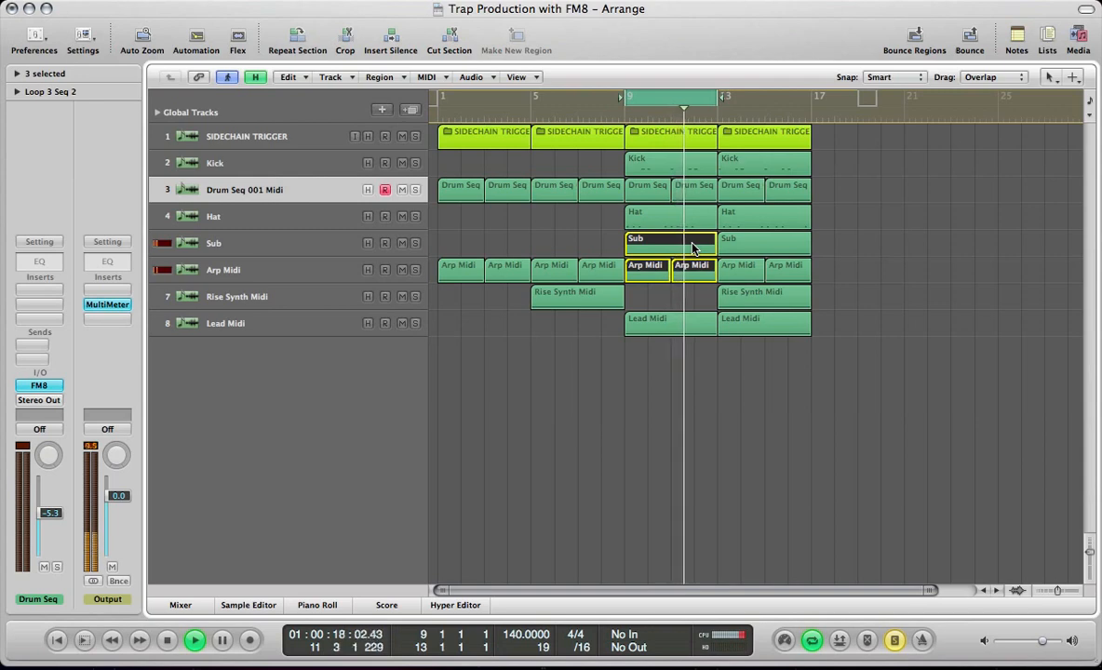
pyautogui.press('space')
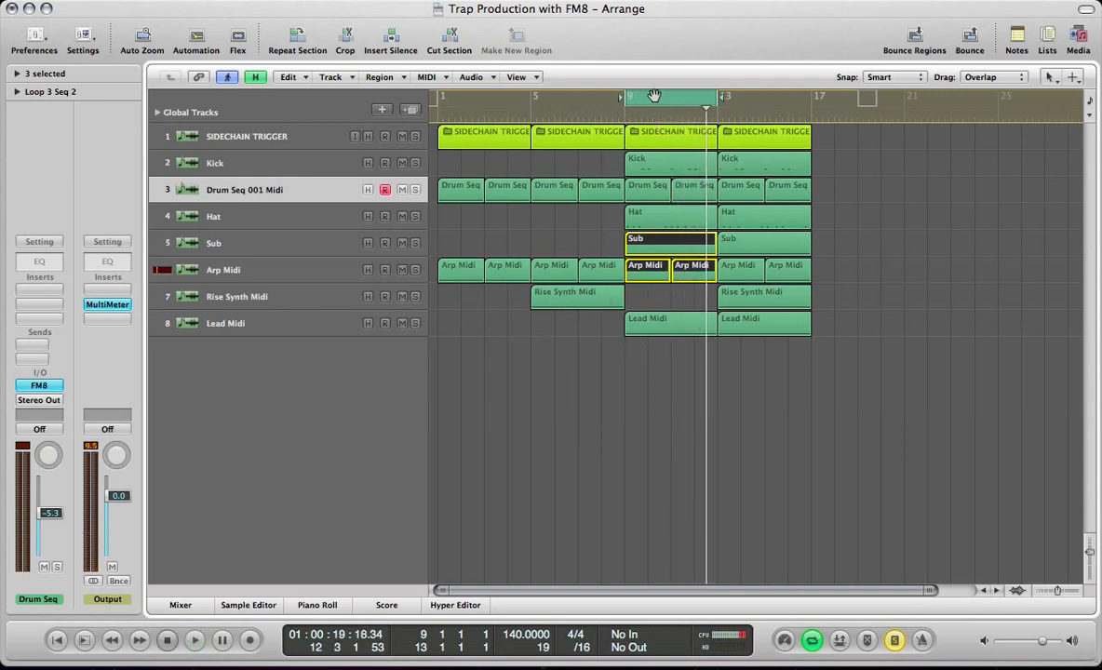
# Step: Play the first Rise Synth Midi region and the first Lead Midi region, each from its own start
pyautogui.click(582, 294)
pyautogui.hotkey('shift', 'Return')
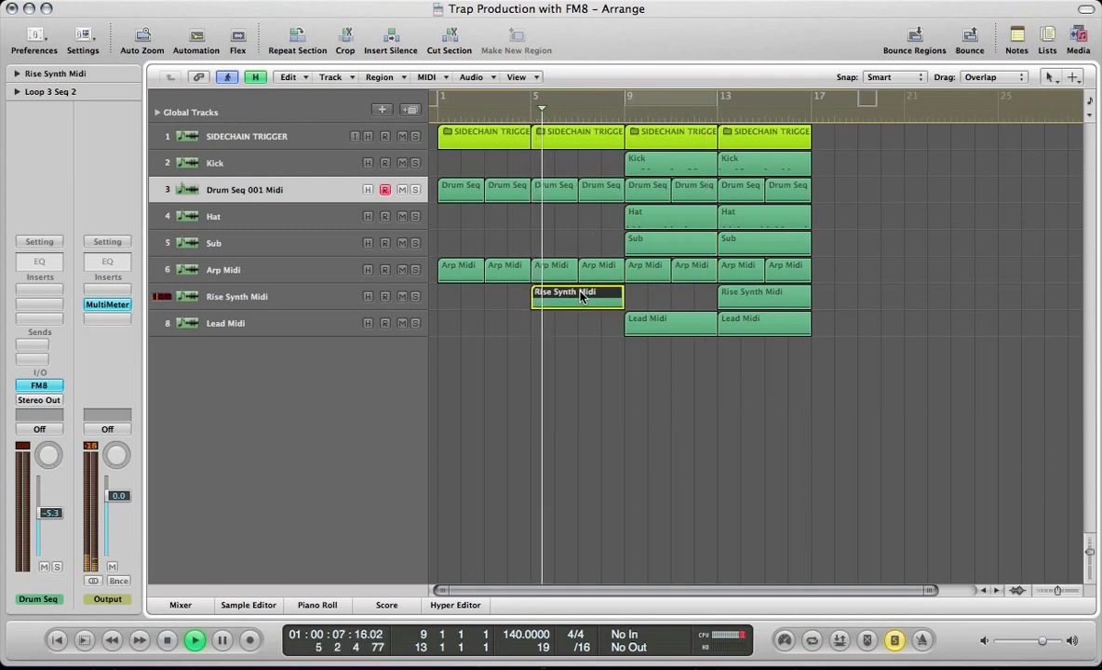
pyautogui.click(649, 322)
pyautogui.hotkey('shift', 'Return')
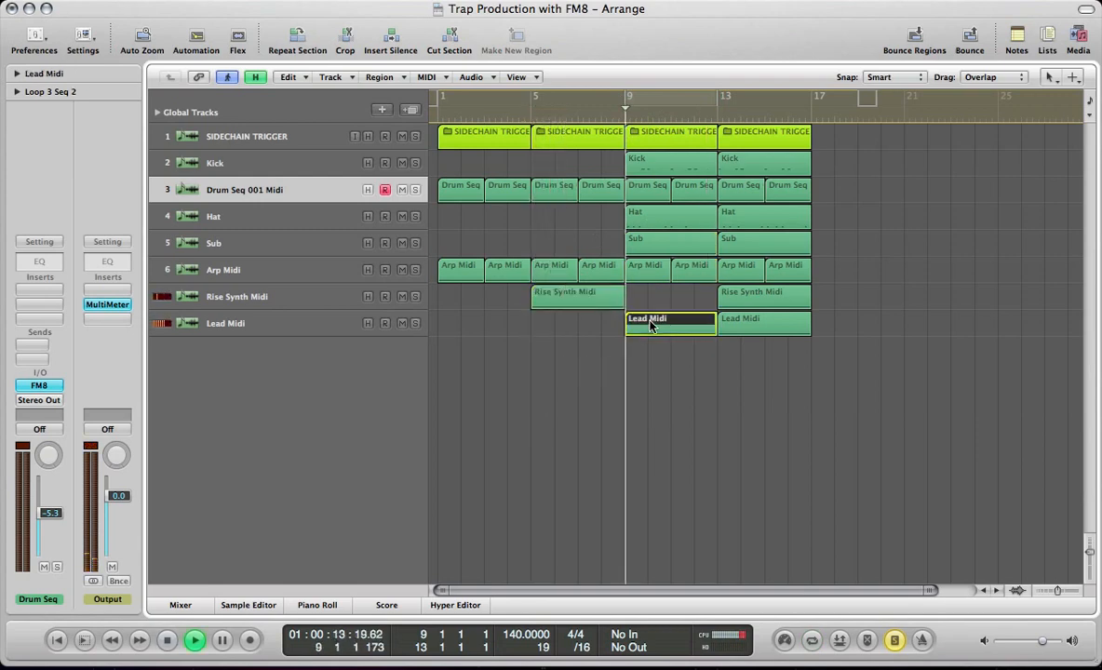